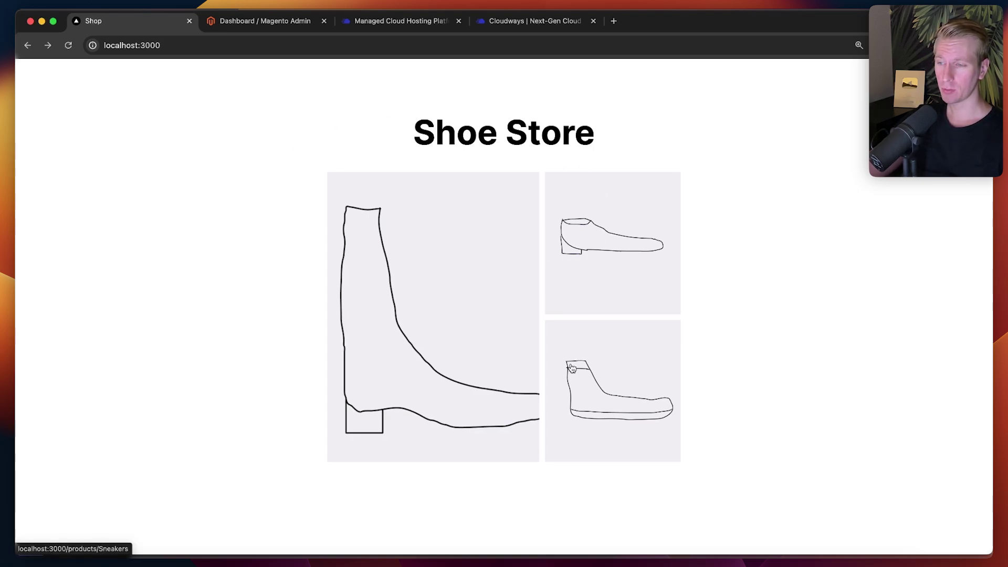
Inspect the Shoe Store's Sneakers product page, highlighting its image, title and $35 price
left_click(272, 31)
left_click(153, 24)
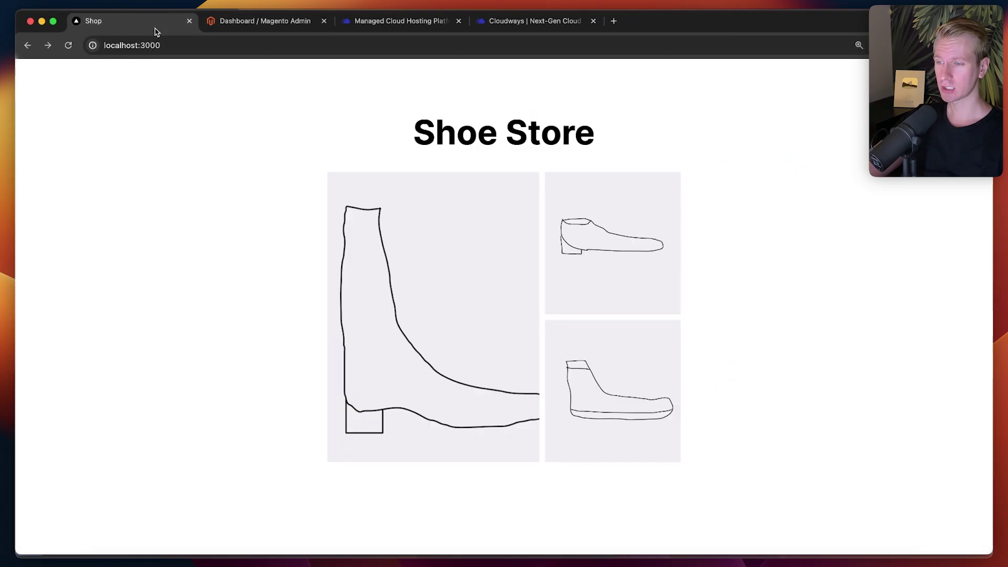
left_click(629, 386)
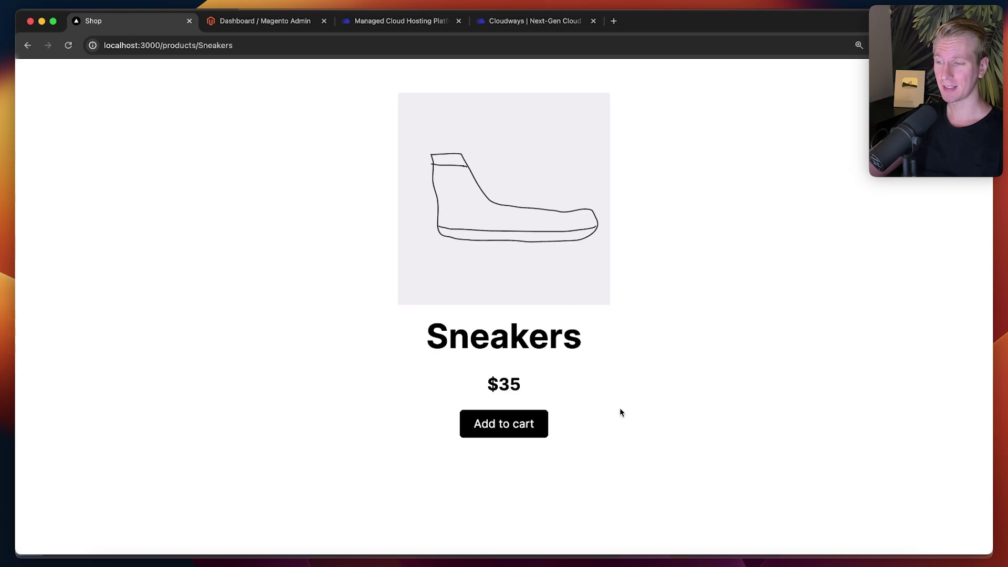
left_click_drag(465, 337, 443, 294)
left_click(531, 378)
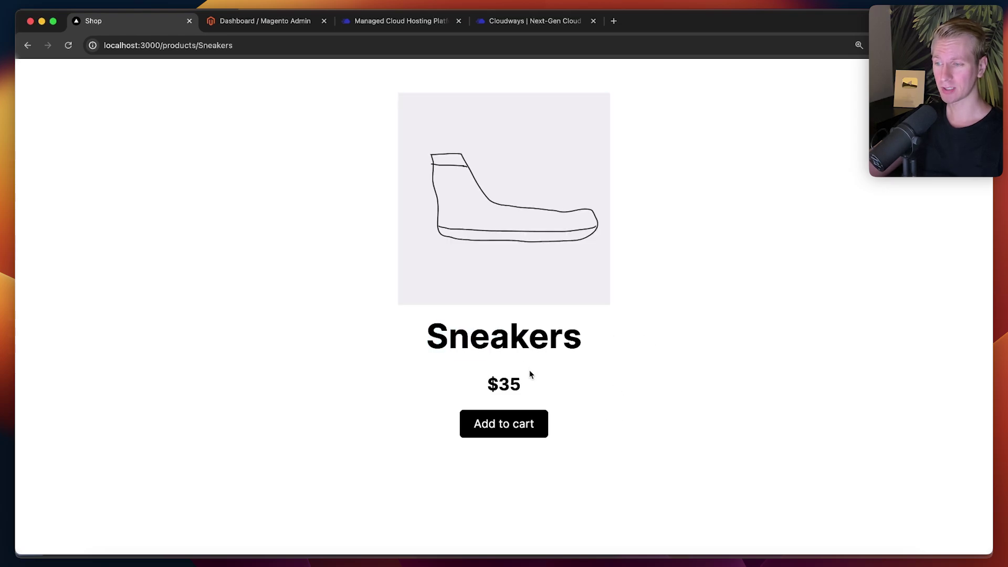
left_click_drag(531, 379, 499, 383)
left_click(583, 375)
left_click(28, 45)
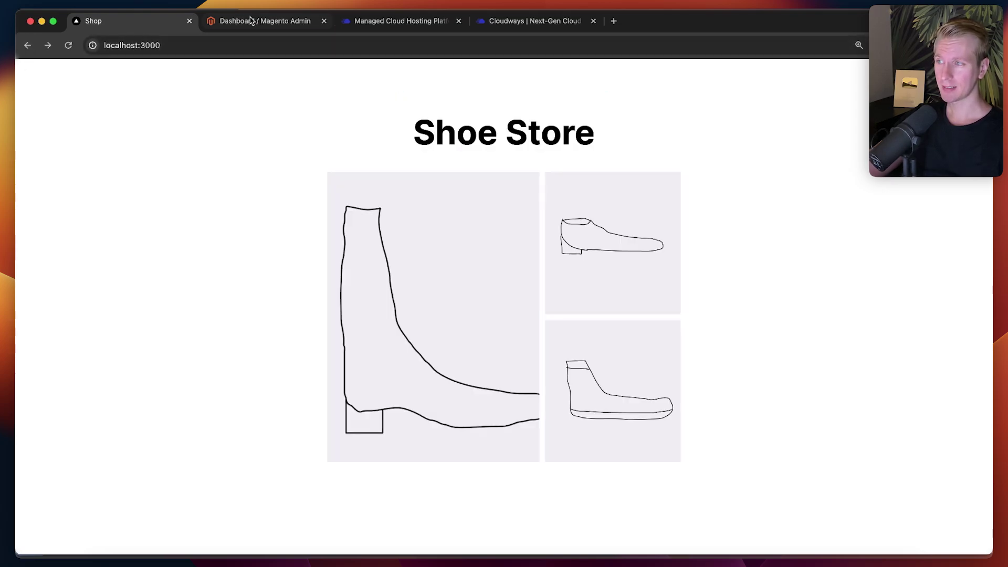
Review Magento Admin's product grid (Boots $99, Dress shoes $75, Sneakers $35), then return to the Shoe Store
left_click(258, 21)
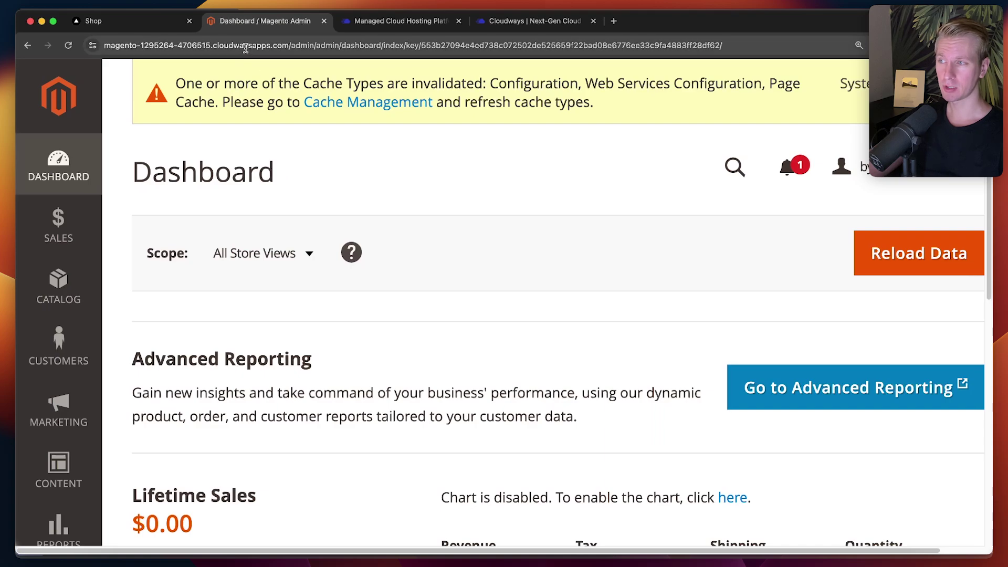
left_click(58, 286)
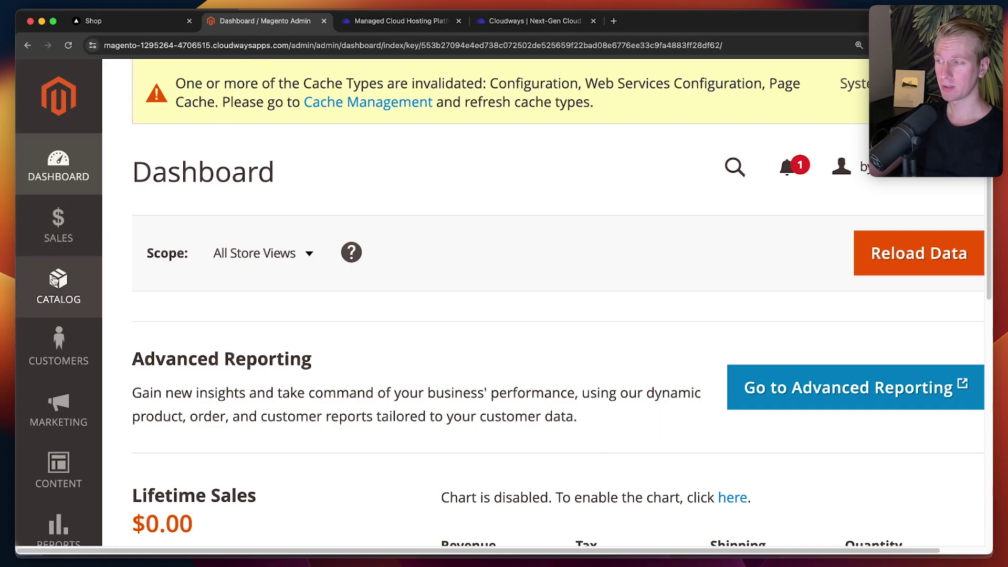
left_click(229, 179)
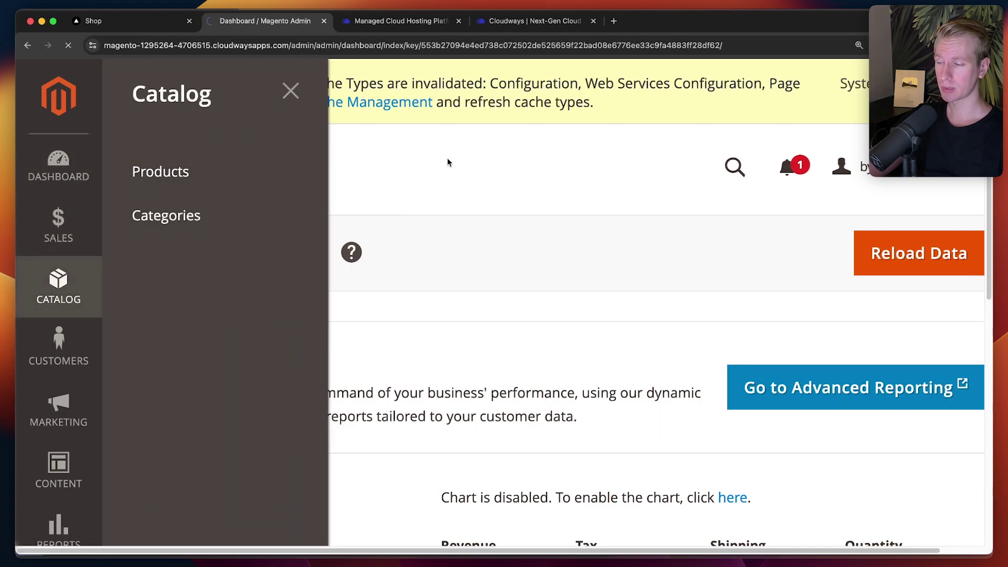
scroll(451, 156, "down", 3)
scroll(606, 412, "down", 3)
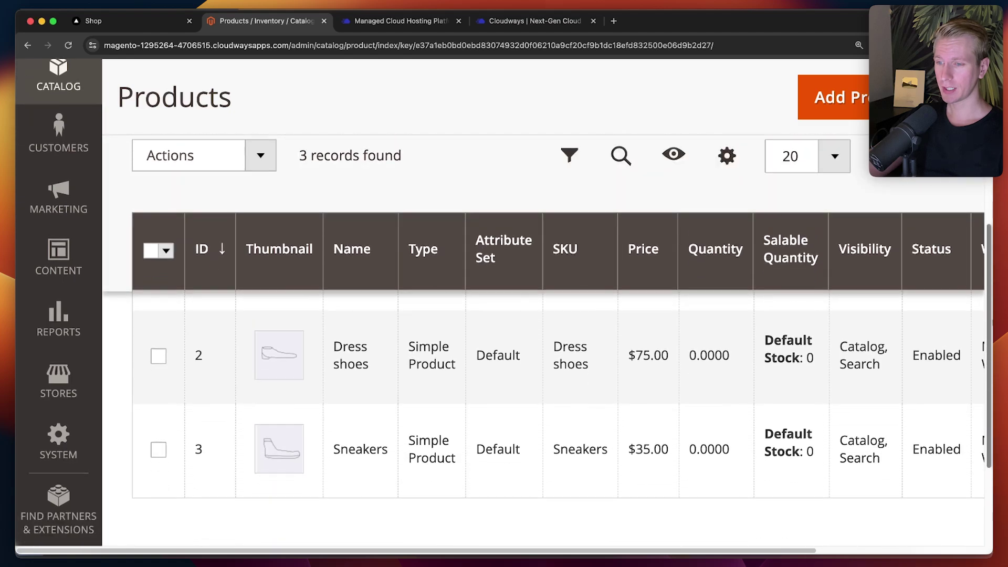
scroll(606, 411, "up", 2)
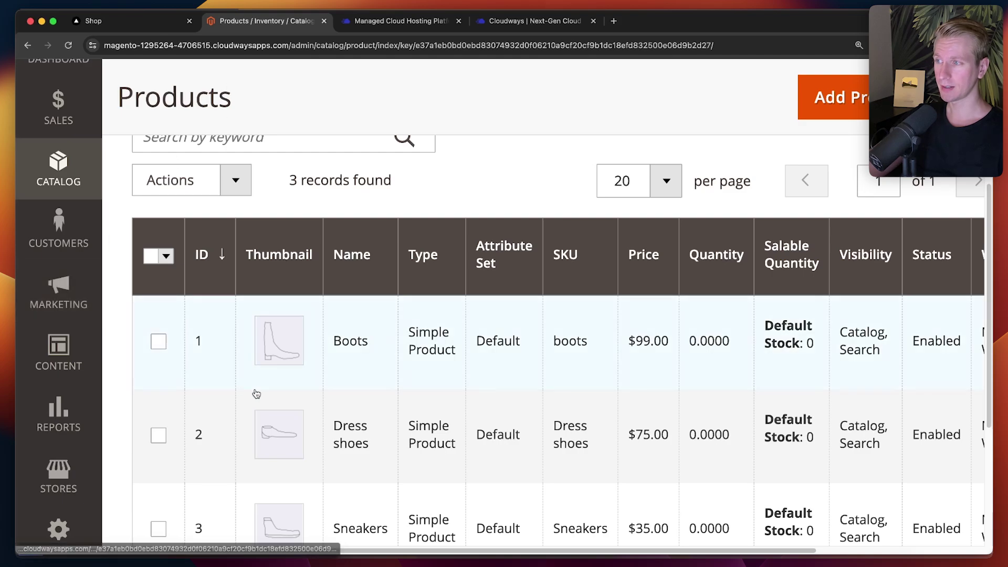
left_click(162, 19)
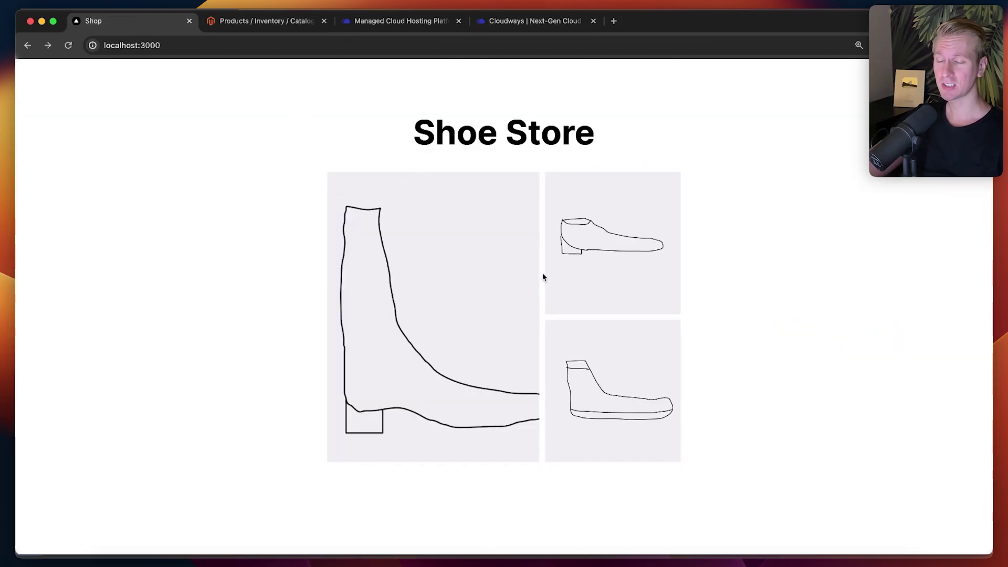
Switch to the 'Managed Cloud Hosting Platform' tab showing cloudways.com
left_click(409, 25)
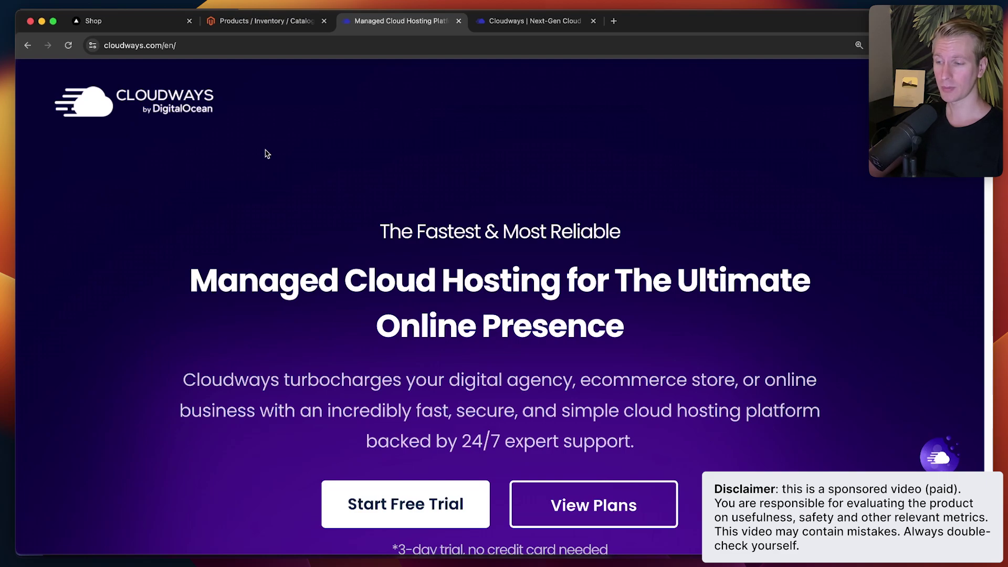
Open server-manext in Cloudways and view the app-manext application's access details
left_click(559, 23)
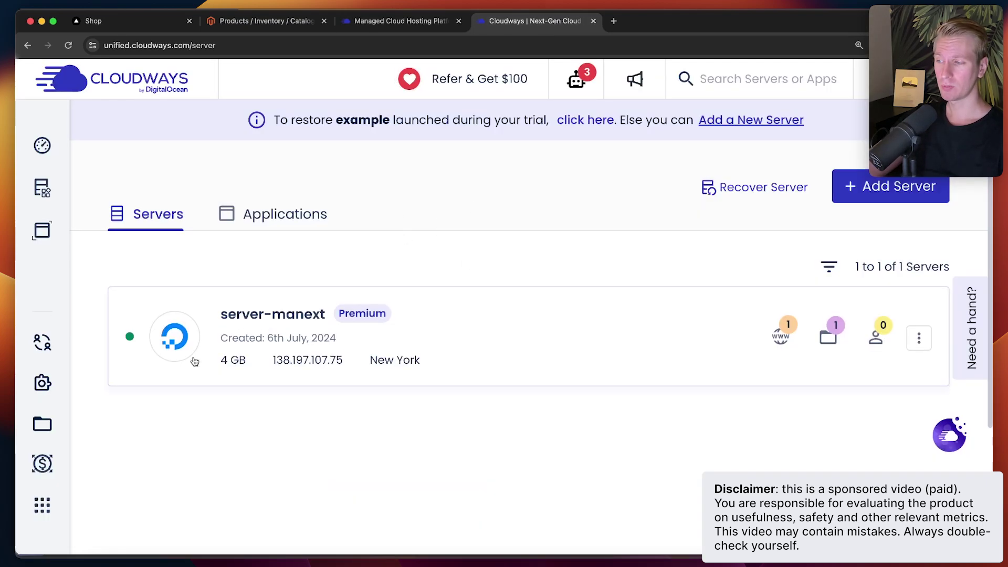
left_click(217, 331)
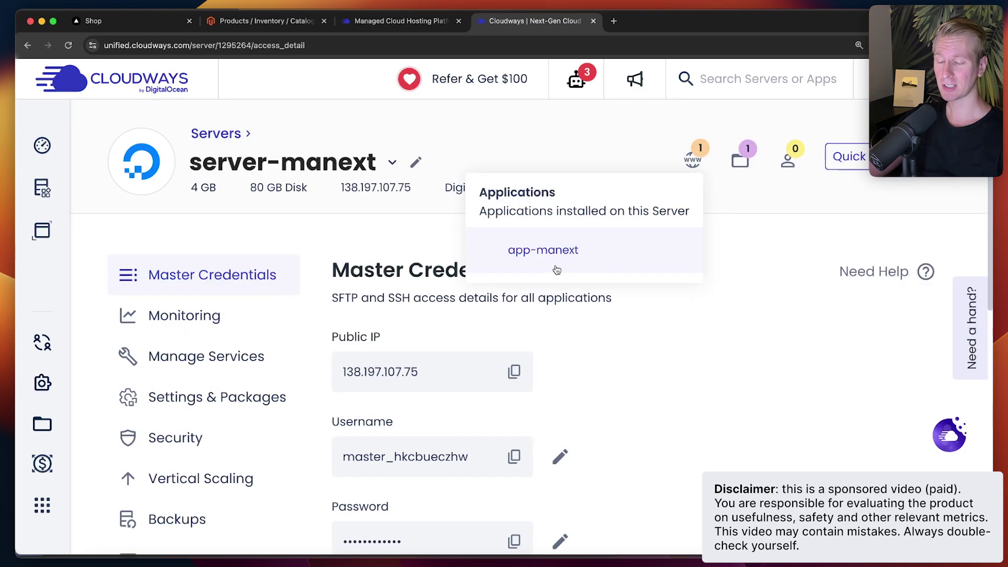
left_click(546, 251)
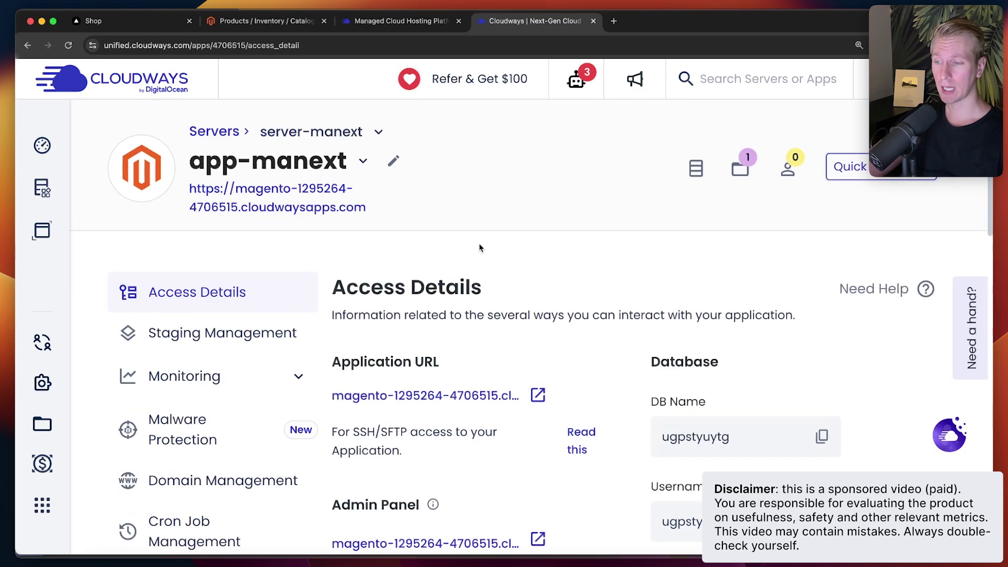
scroll(463, 278, "down", 2)
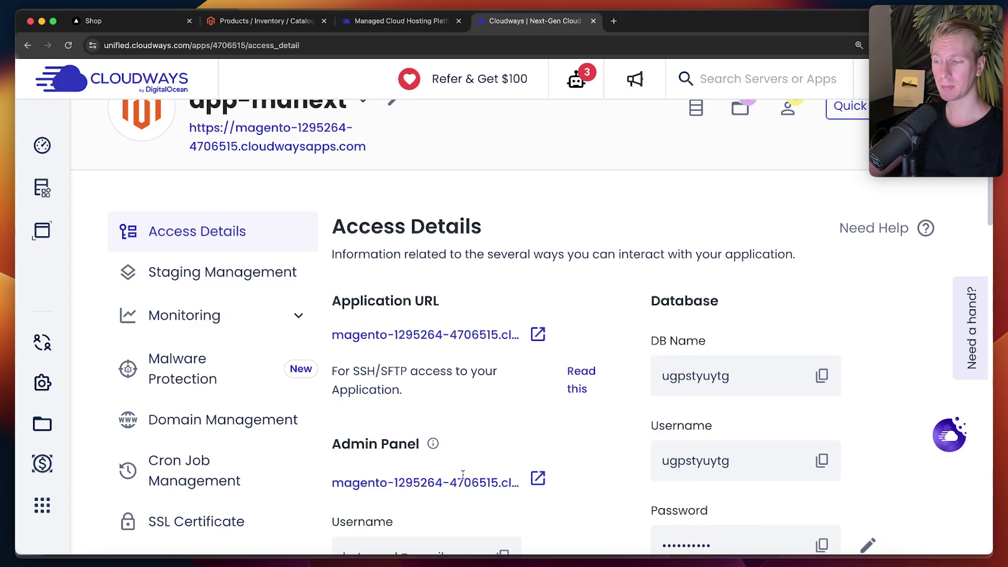
key("ctrl+shift+Tab")
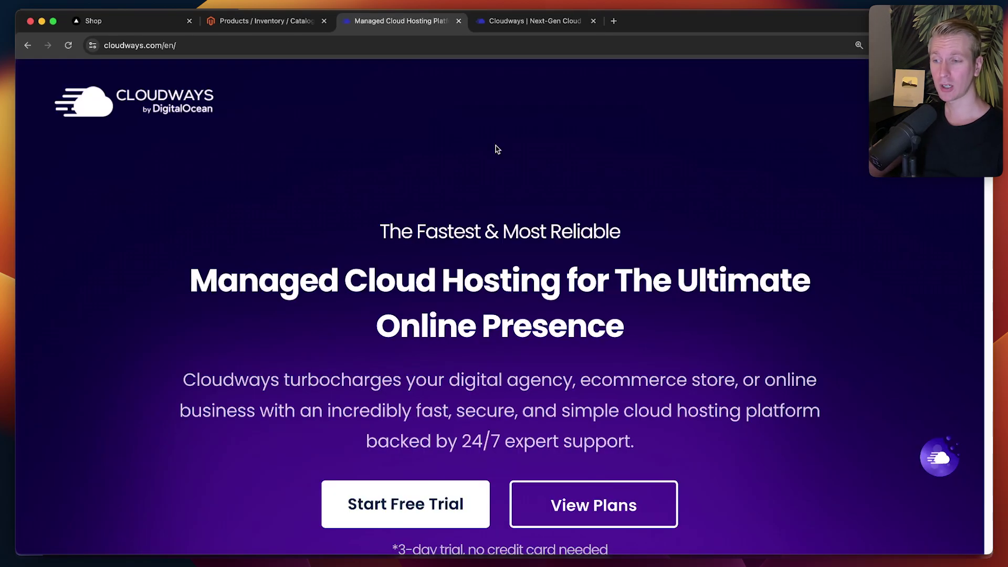
left_click(535, 21)
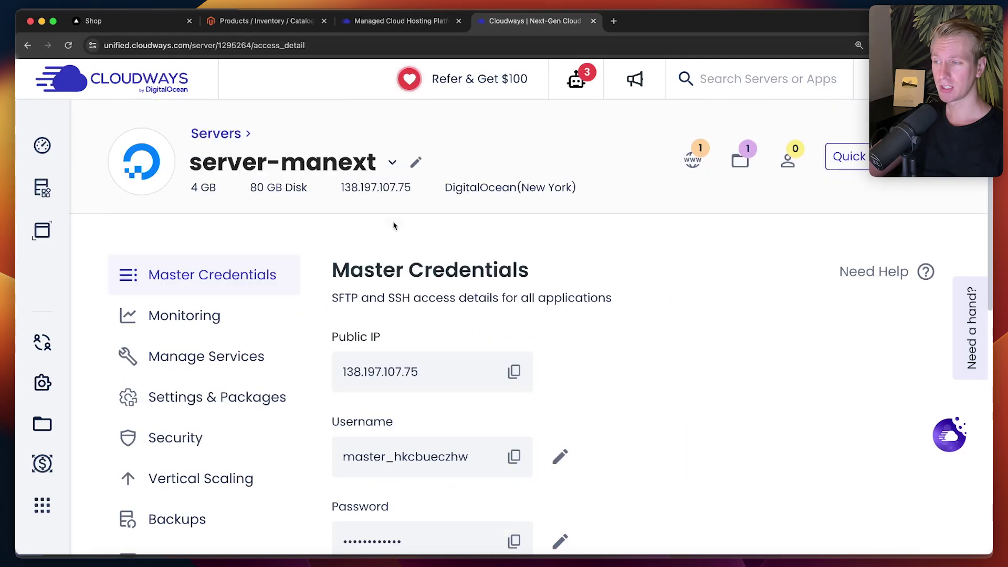
scroll(252, 153, "down", 3)
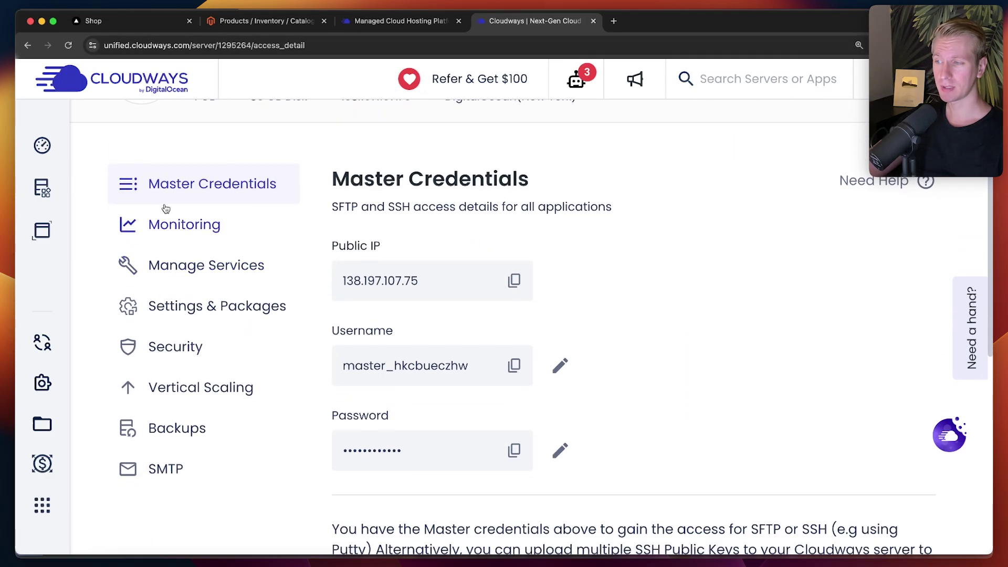
Browse server-manext's Vertical Scaling settings, then reopen app-manext's access details
left_click(192, 382)
scroll(856, 311, "down", 3)
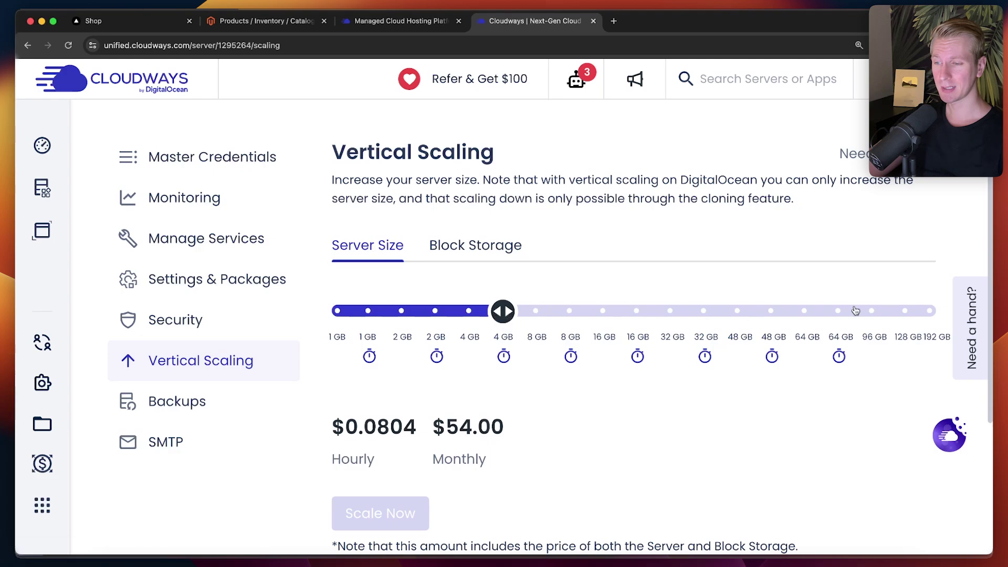
scroll(189, 427, "up", 2)
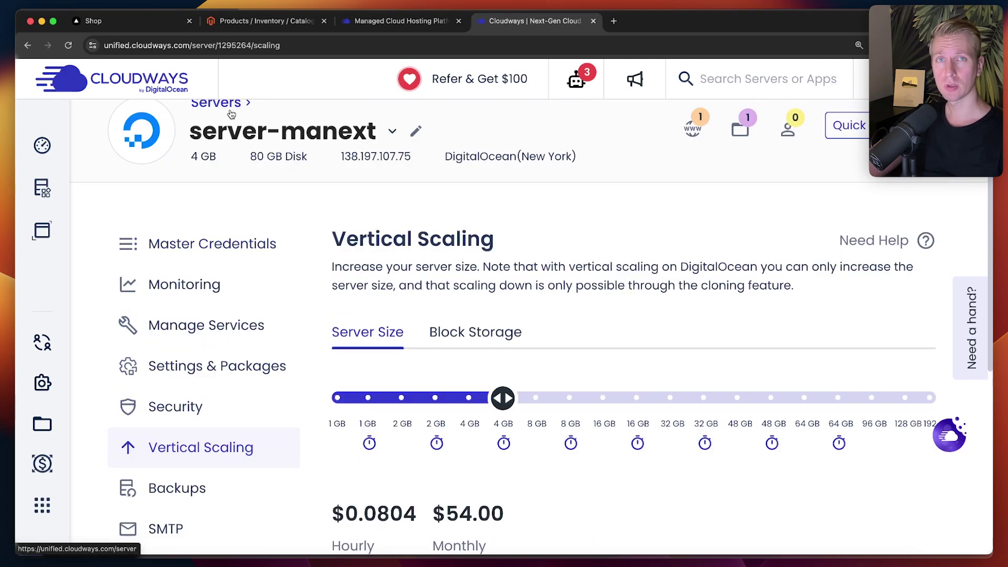
left_click(692, 128)
left_click(523, 221)
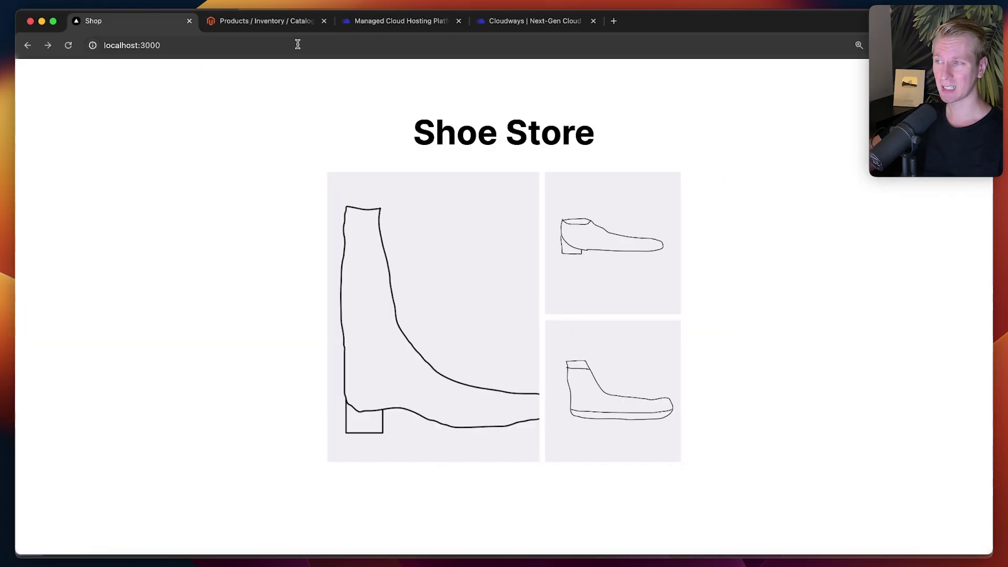
Return to the Magento Admin Products / Inventory tab
left_click(293, 26)
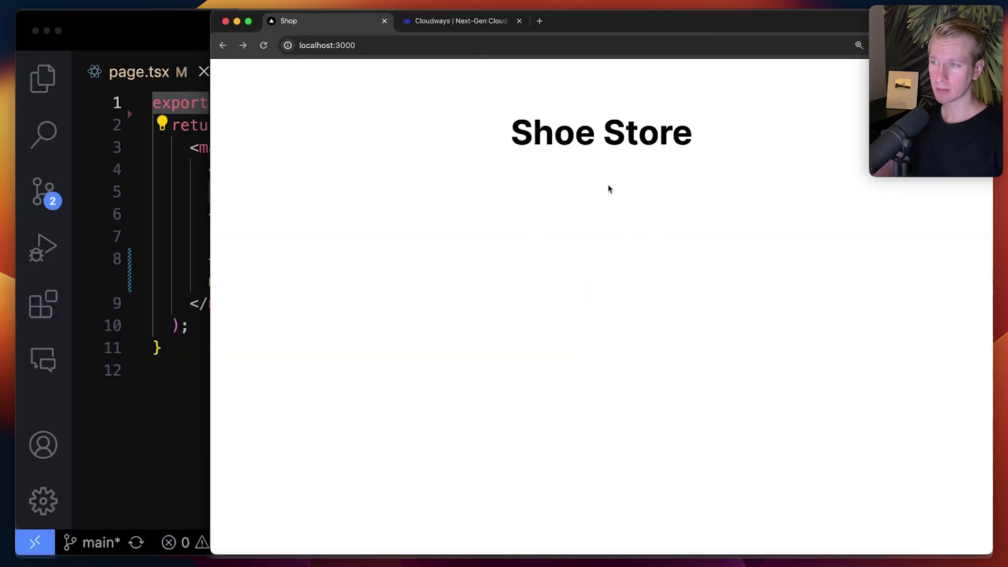
Inspect the Shoe store heading and empty grid div lines in page.tsx
left_click(29, 405)
left_click(411, 309)
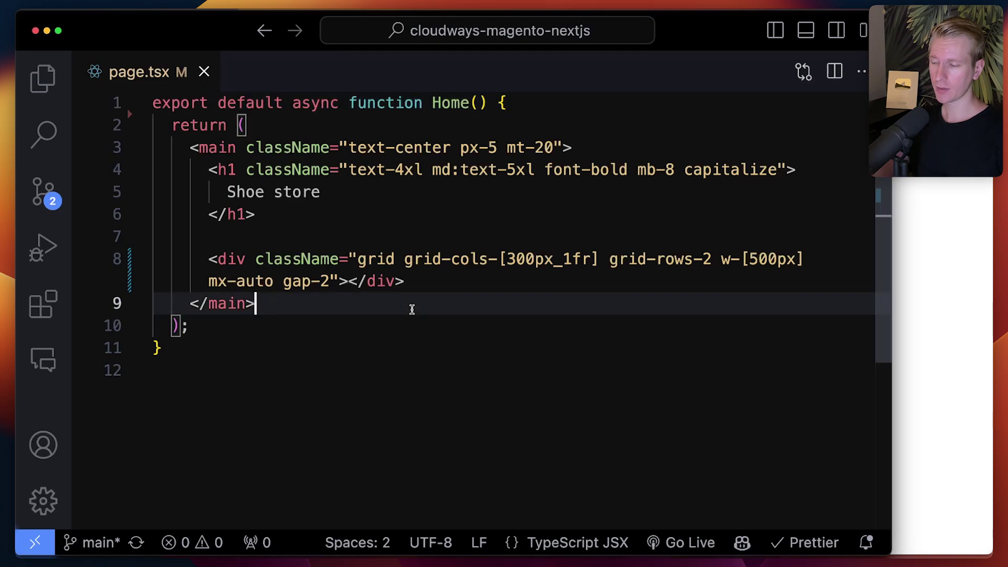
left_click(344, 190)
left_click(435, 279)
mouse_move(381, 264)
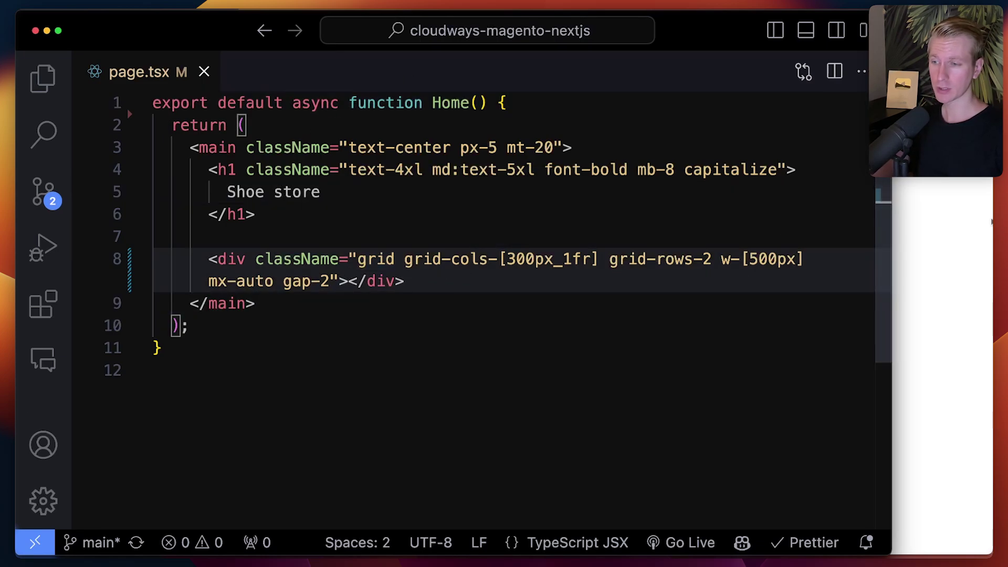
key("super+Tab")
key("super+Tab")
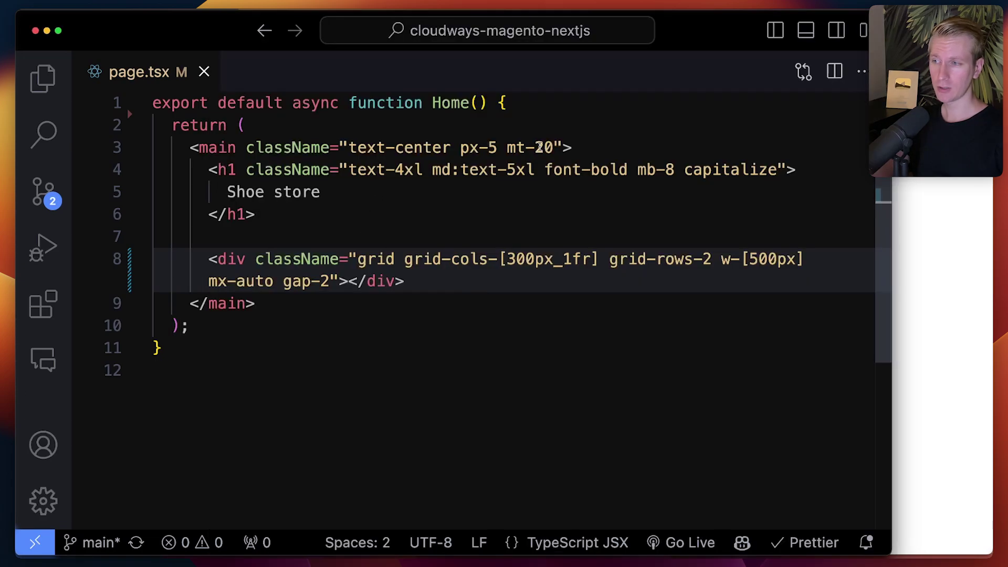
Toggle the Explorer file tree, then bring the browser with the Cloudways tab forward
left_click(553, 105)
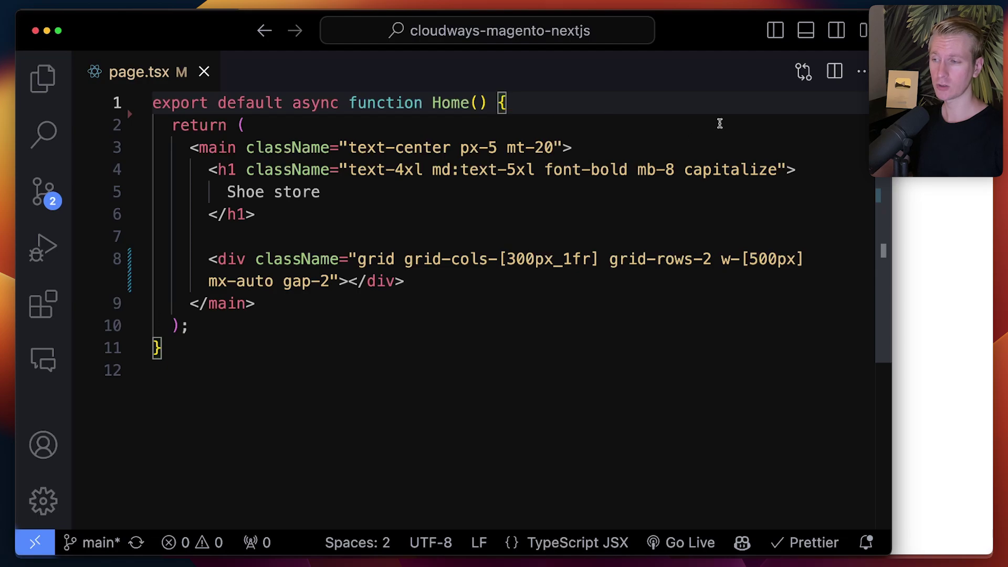
left_click(43, 79)
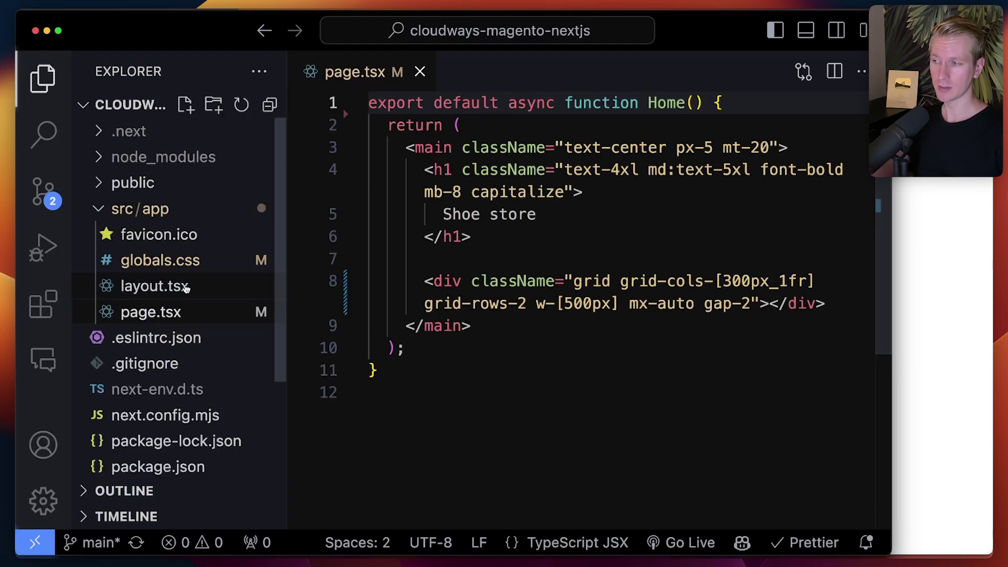
key("super+b")
left_click(976, 246)
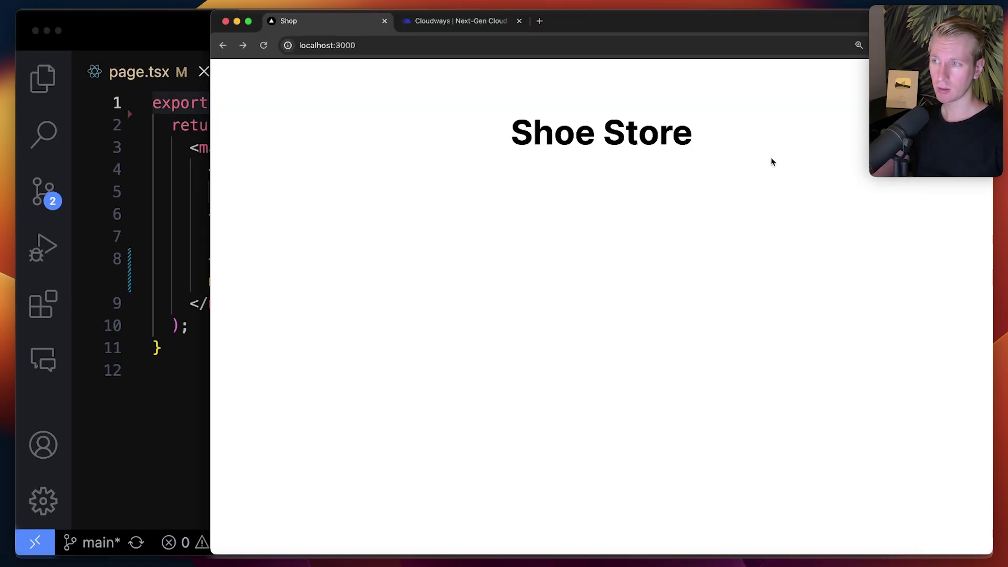
Start a new Cloudways server and select Magento 2.4.6 as the application
left_click(444, 21)
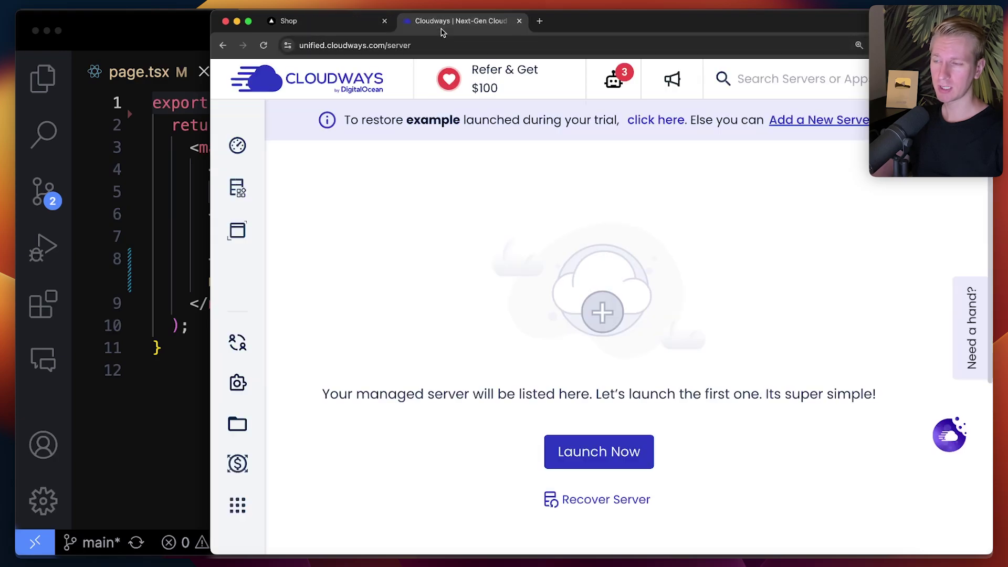
key("ctrl+alt+Return")
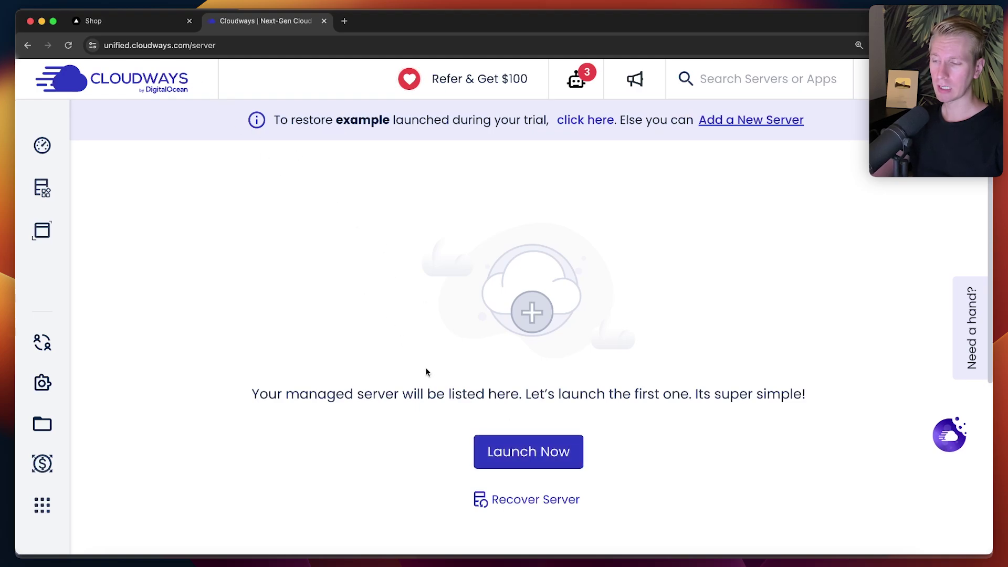
left_click(515, 463)
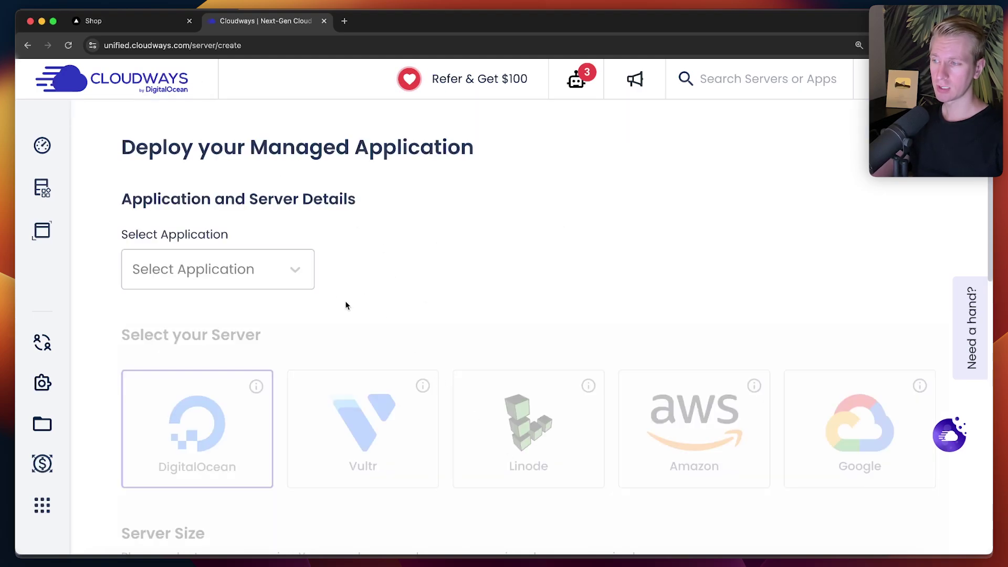
left_click(294, 270)
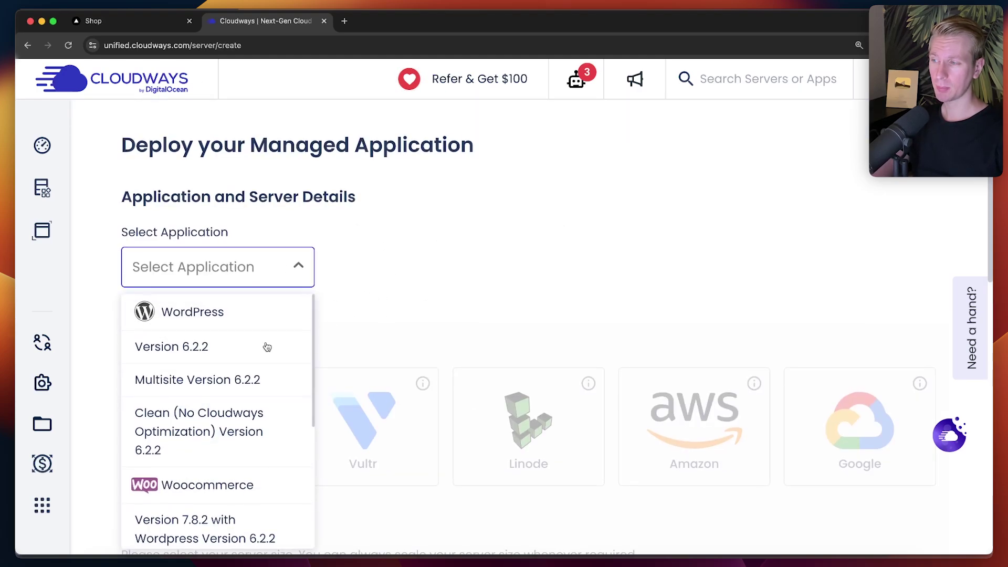
scroll(263, 352, "down", 2)
scroll(255, 354, "down", 4)
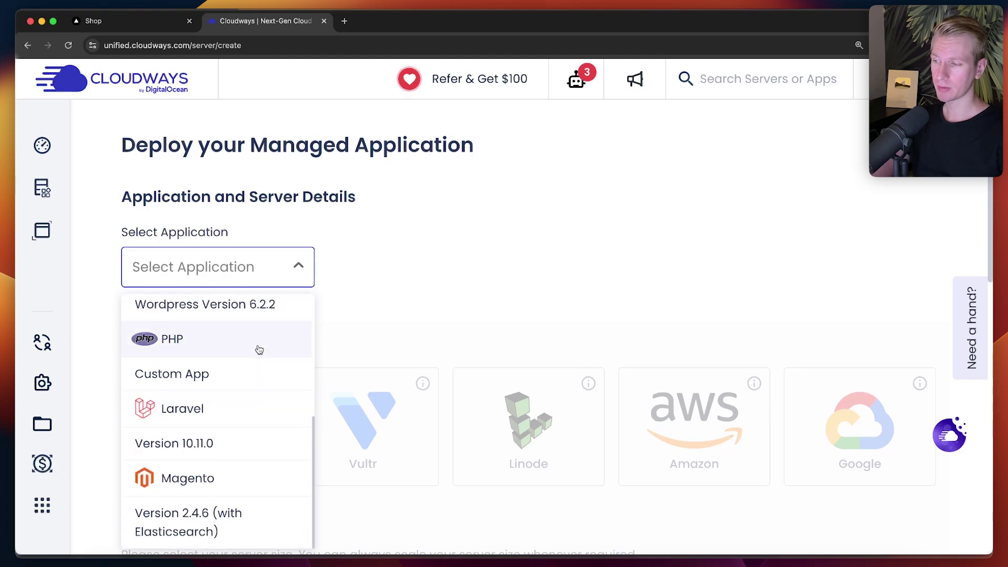
scroll(263, 376, "up", 5)
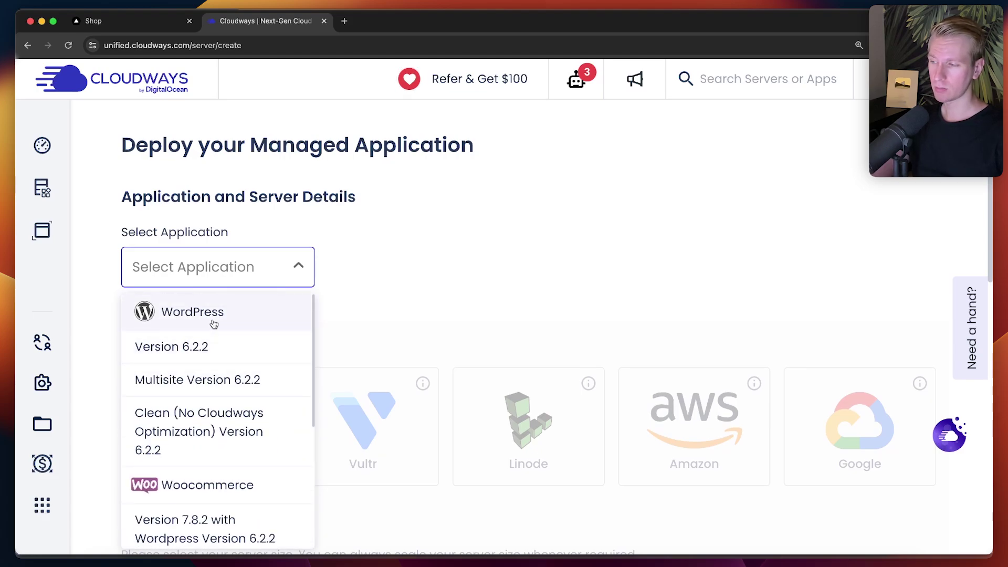
scroll(214, 326, "down", 3)
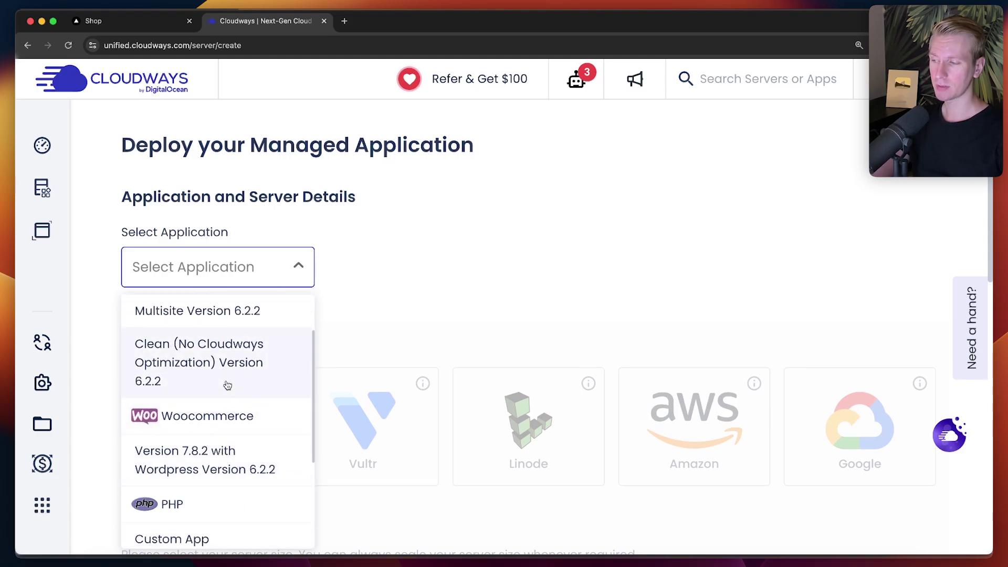
scroll(225, 386, "down", 6)
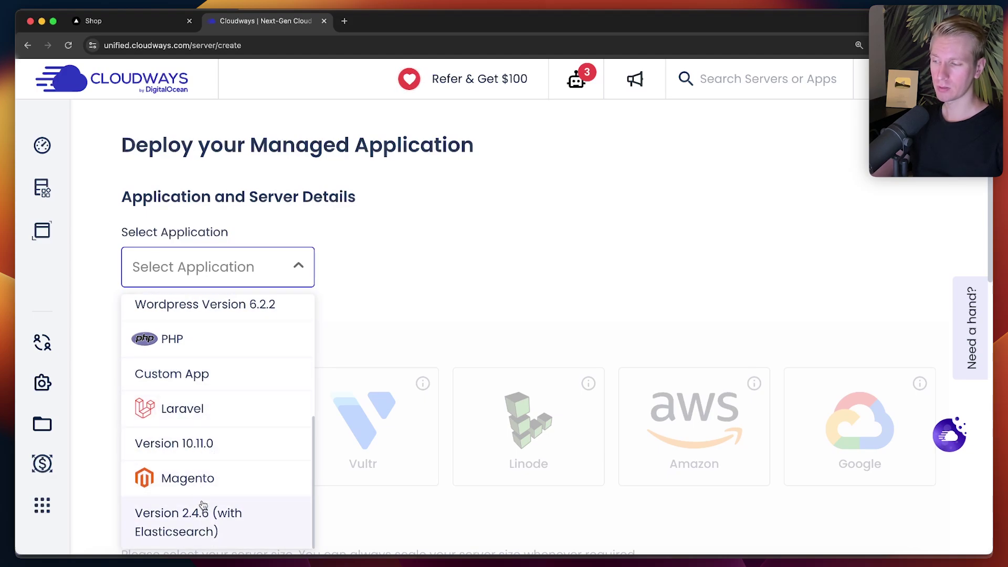
left_click(202, 484)
Name the application example-app and the server example-server
left_click(420, 272)
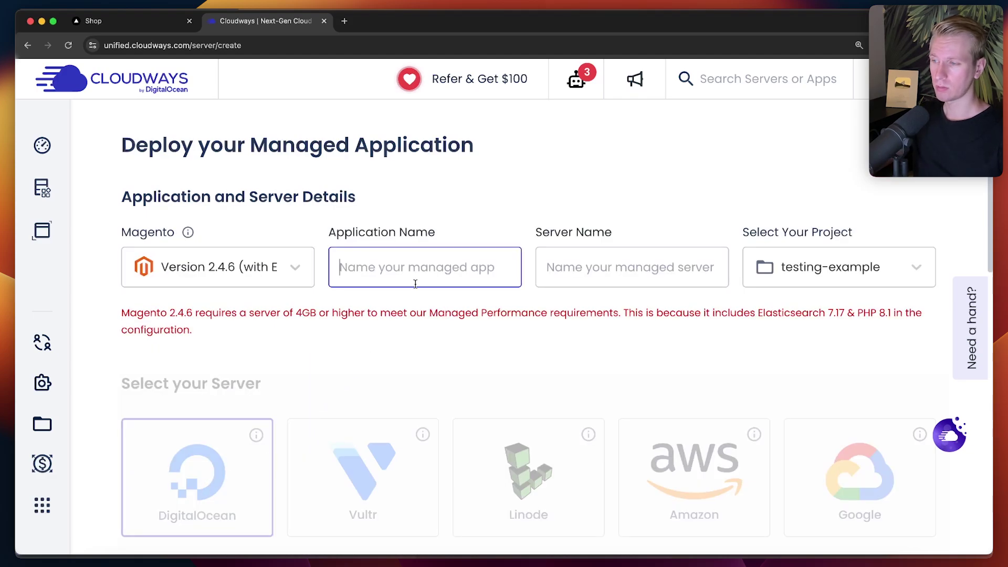
type("example-app")
key("Tab")
type("example")
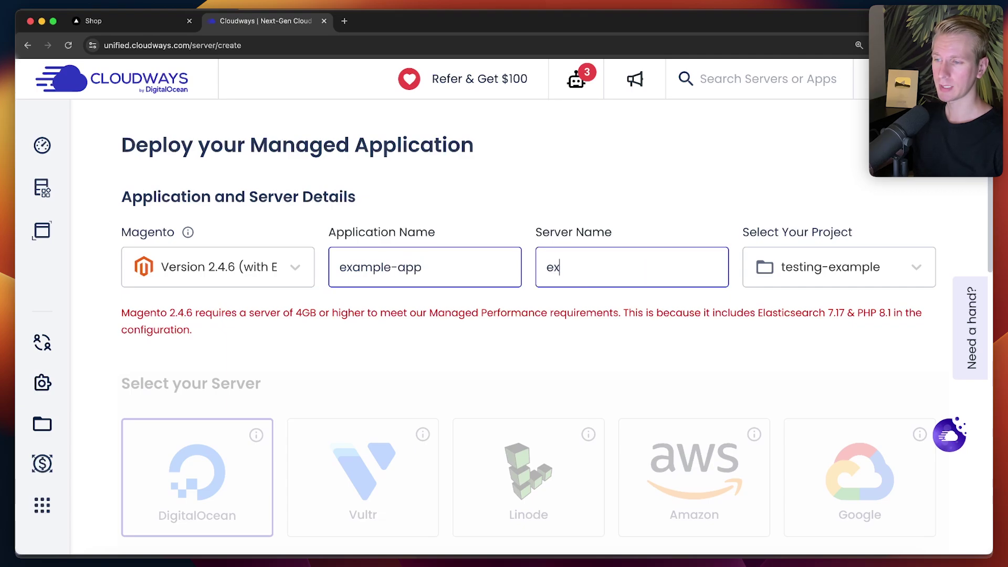
type("-server")
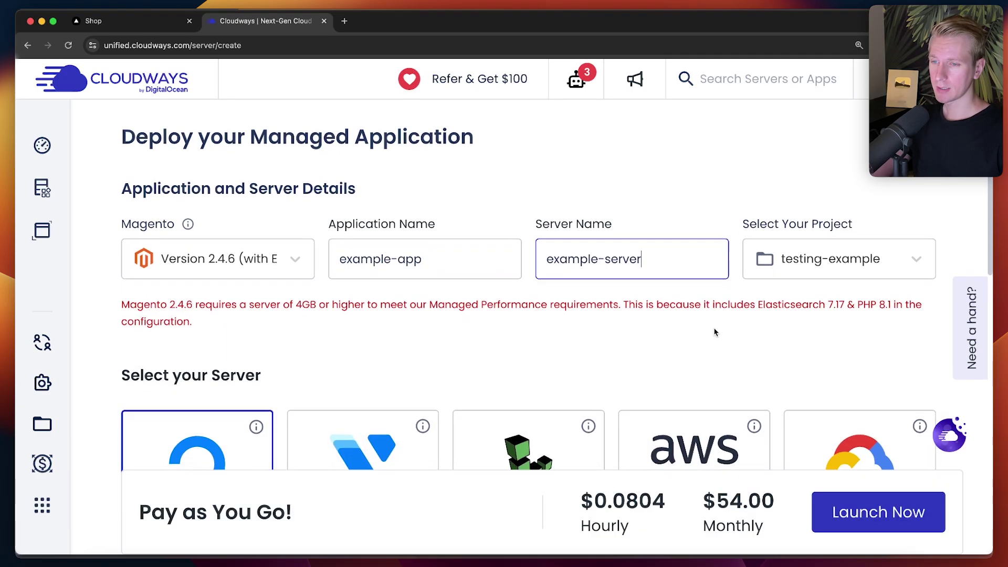
Keep DigitalOcean 4 GB in New York and launch the server
scroll(715, 333, "down", 3)
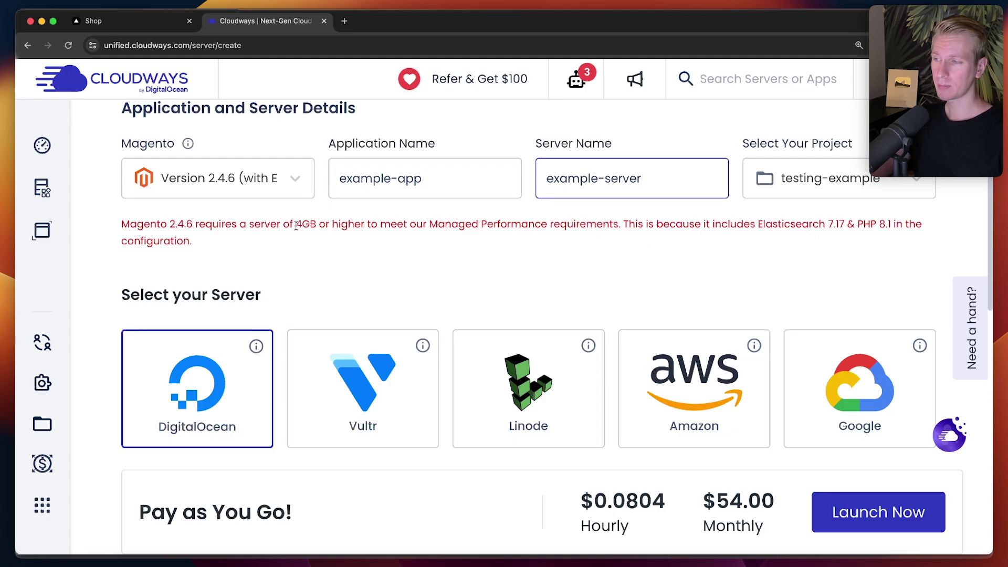
left_click_drag(296, 225, 319, 227)
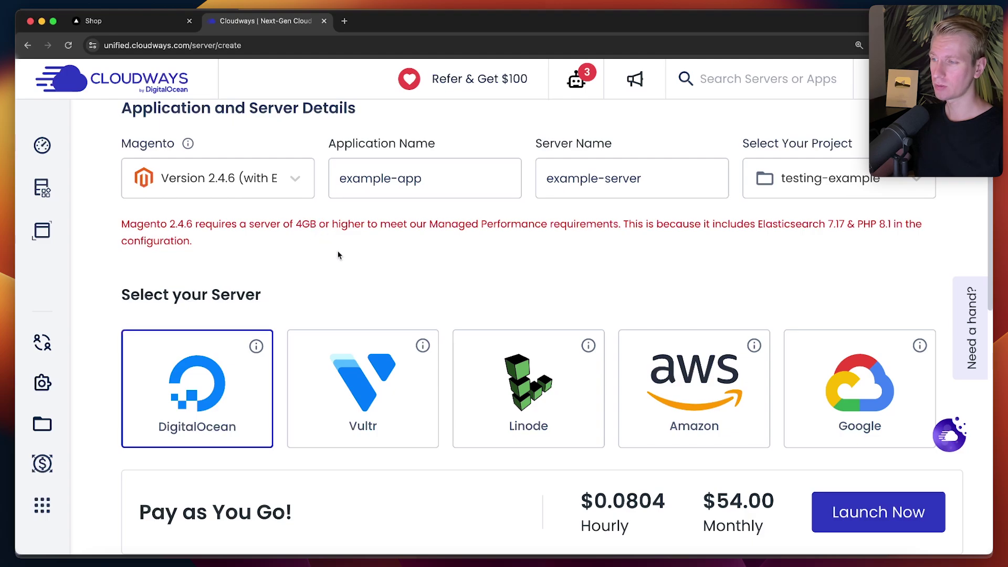
scroll(336, 252, "down", 1)
scroll(323, 263, "up", 2)
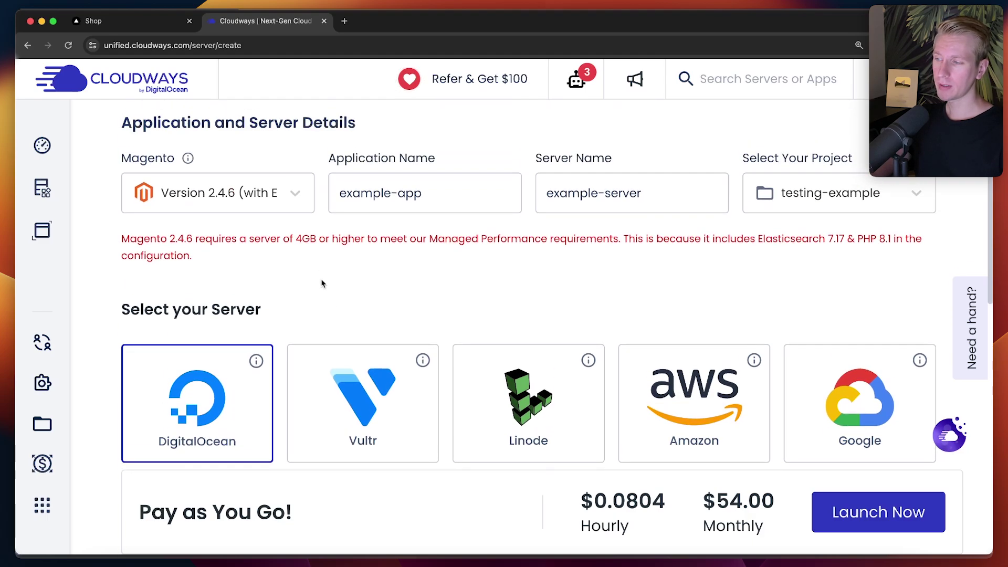
scroll(362, 303, "down", 1)
scroll(315, 263, "up", 2)
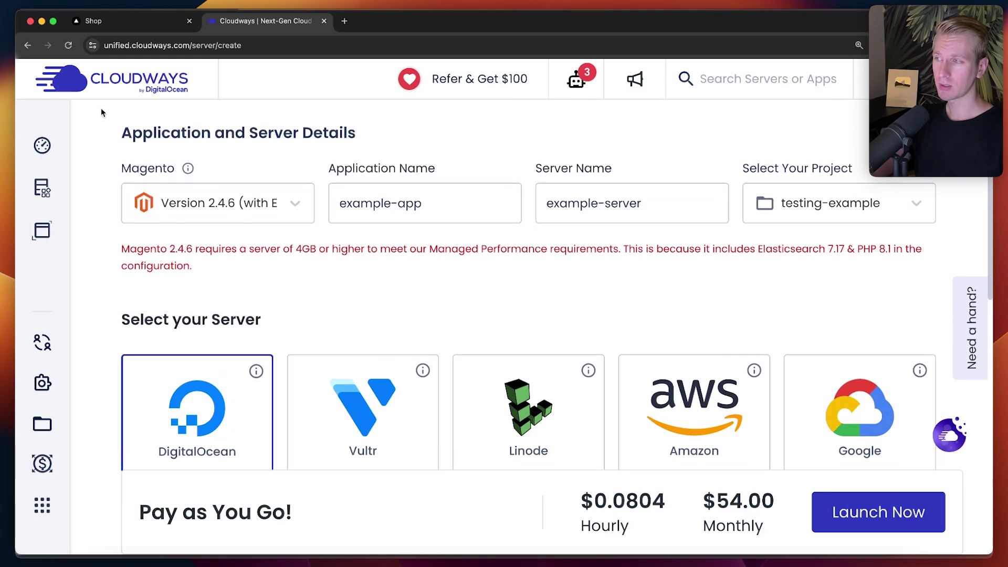
scroll(314, 322, "down", 3)
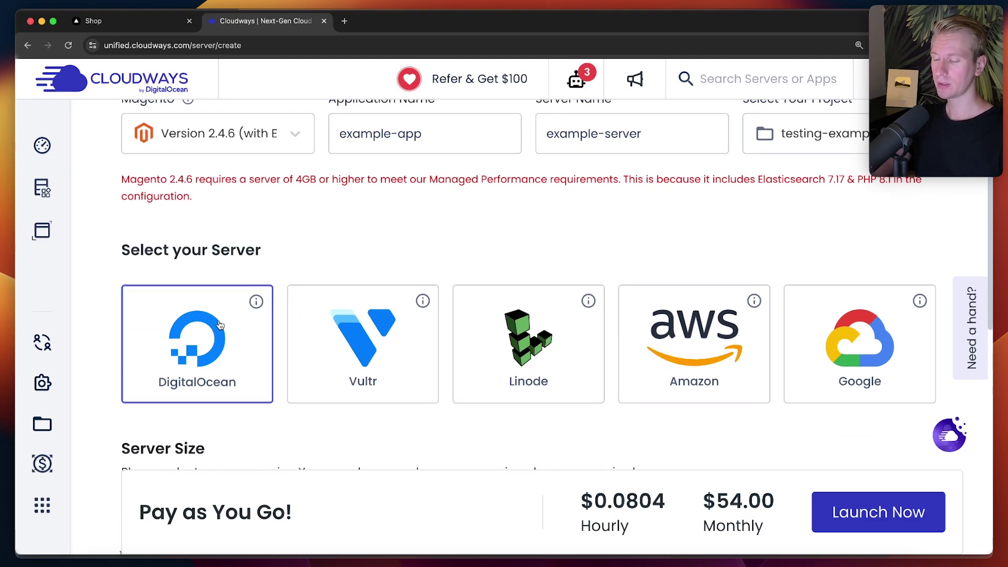
scroll(220, 323, "down", 1)
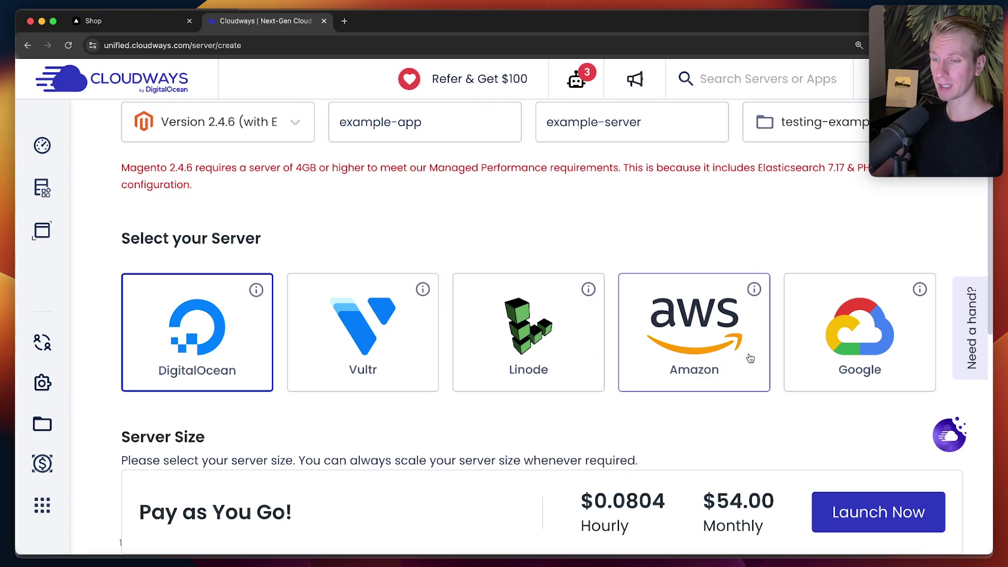
scroll(847, 357, "down", 3)
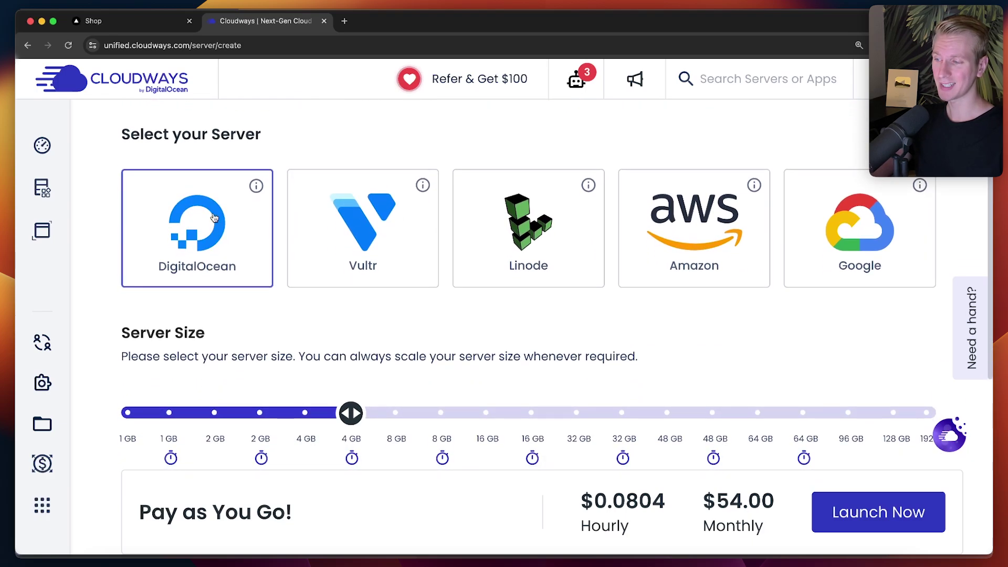
scroll(295, 311, "down", 3)
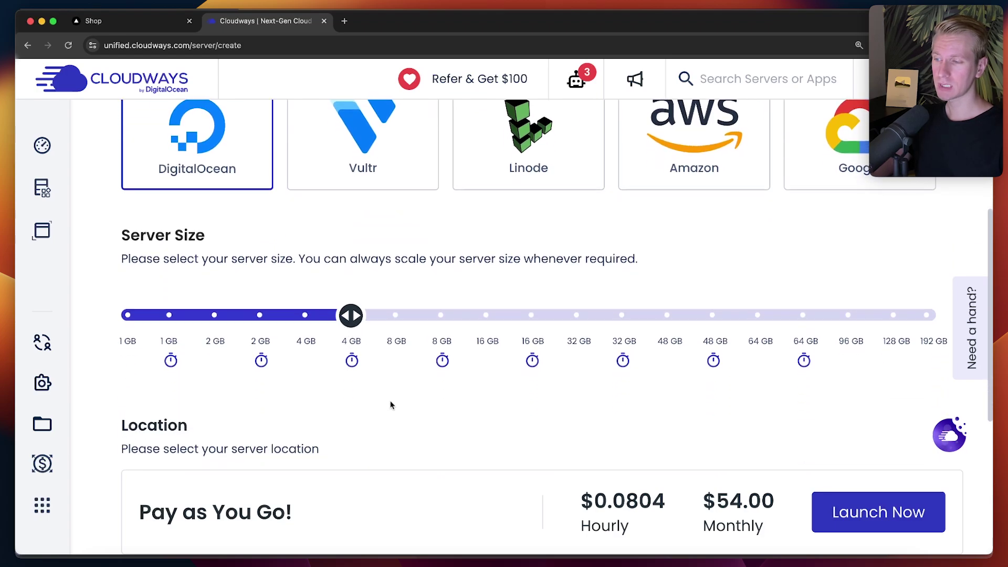
mouse_move(351, 364)
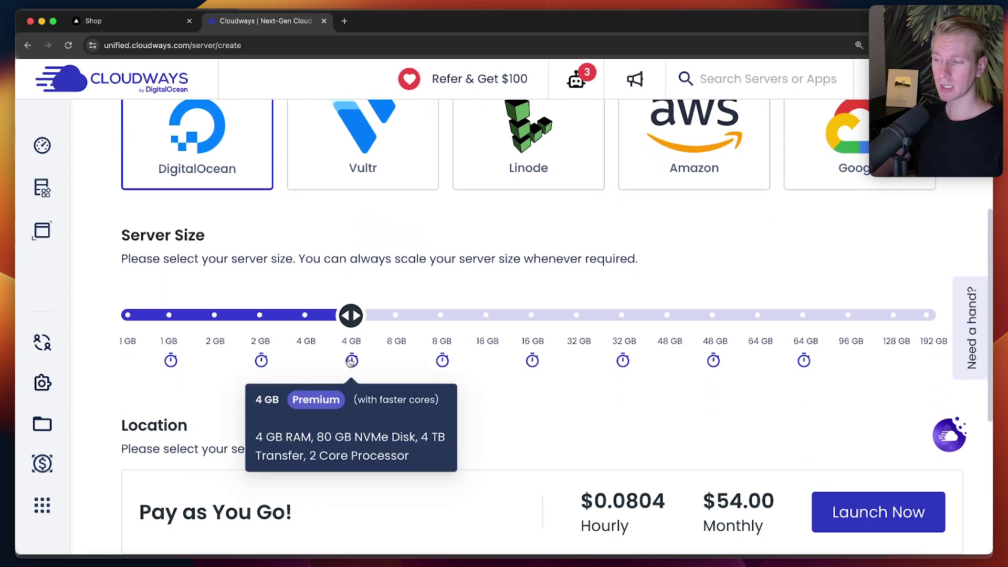
scroll(351, 363, "down", 5)
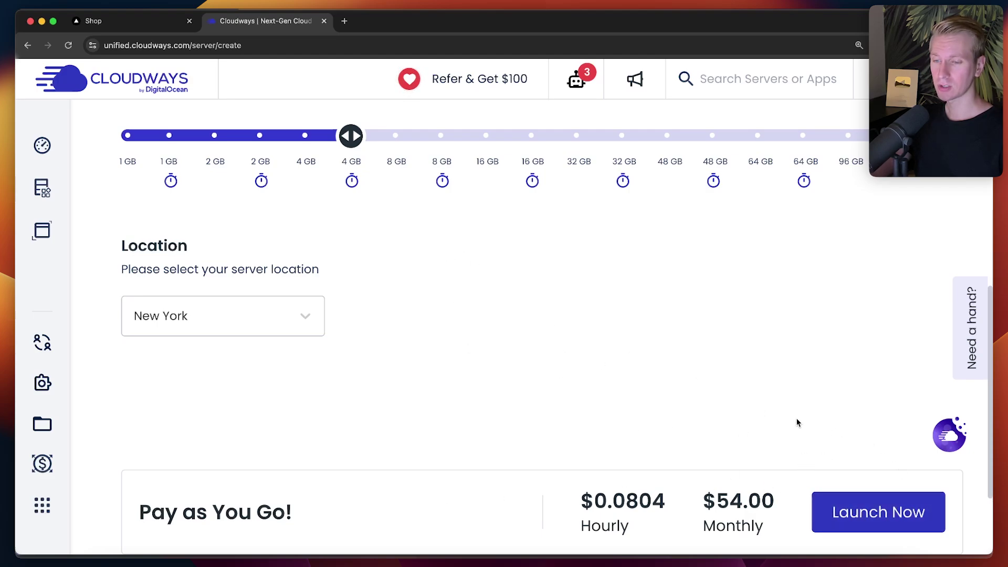
scroll(793, 421, "up", 1)
left_click(832, 497)
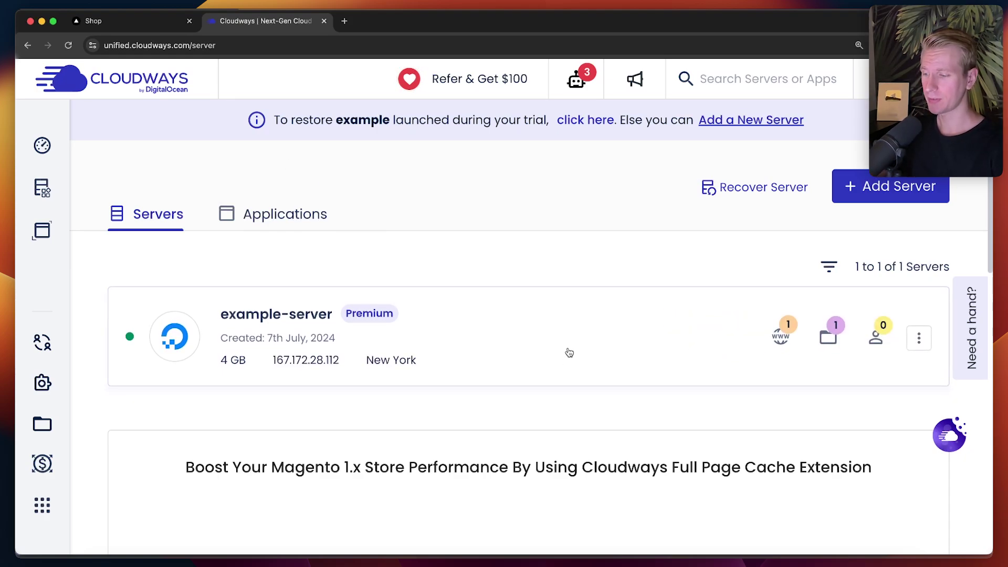
Open example-server, browse its Master Credentials, Monitoring and Vertical Scaling, then list its applications
left_click(569, 352)
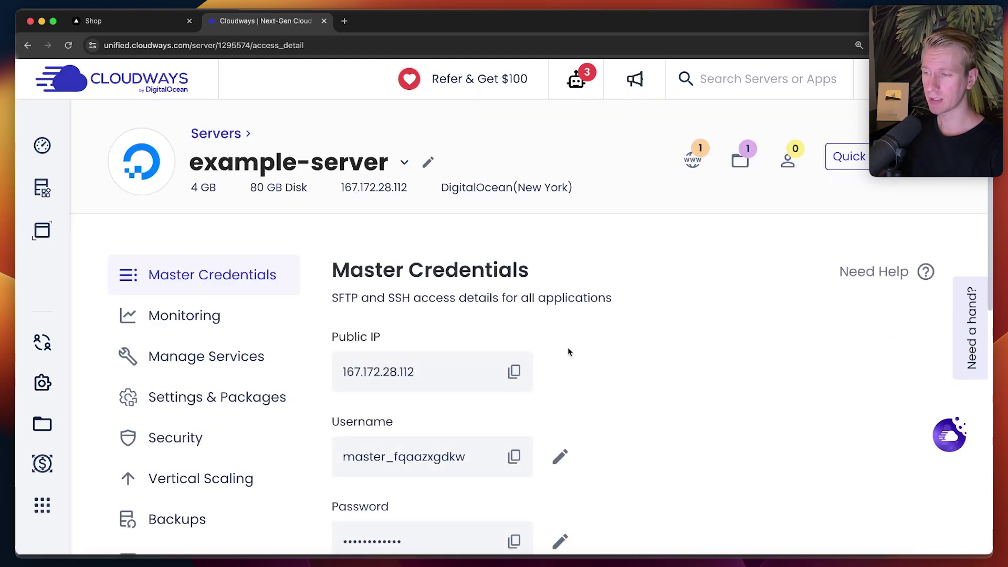
scroll(568, 348, "down", 2)
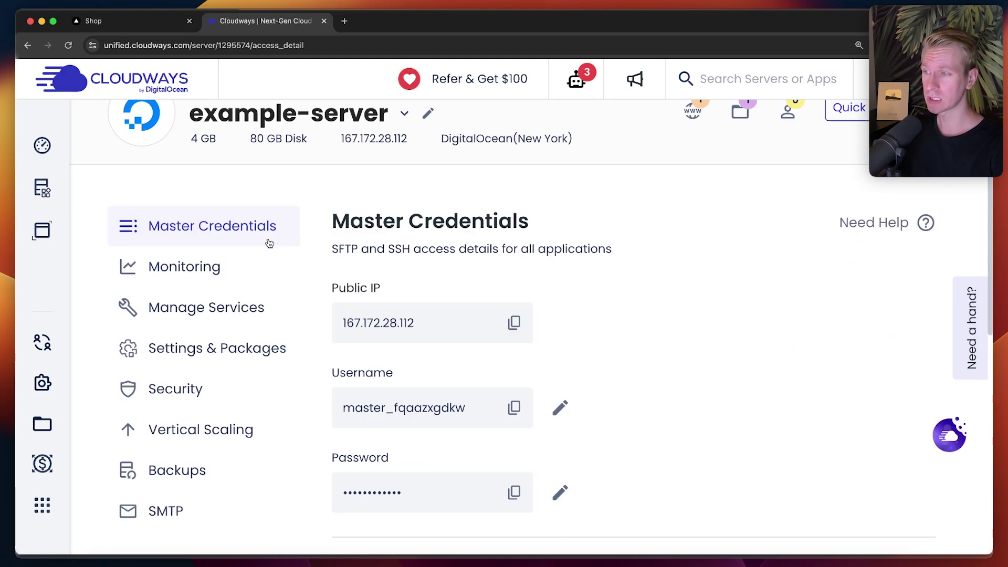
scroll(216, 239, "down", 1)
left_click(218, 234)
scroll(225, 257, "down", 1)
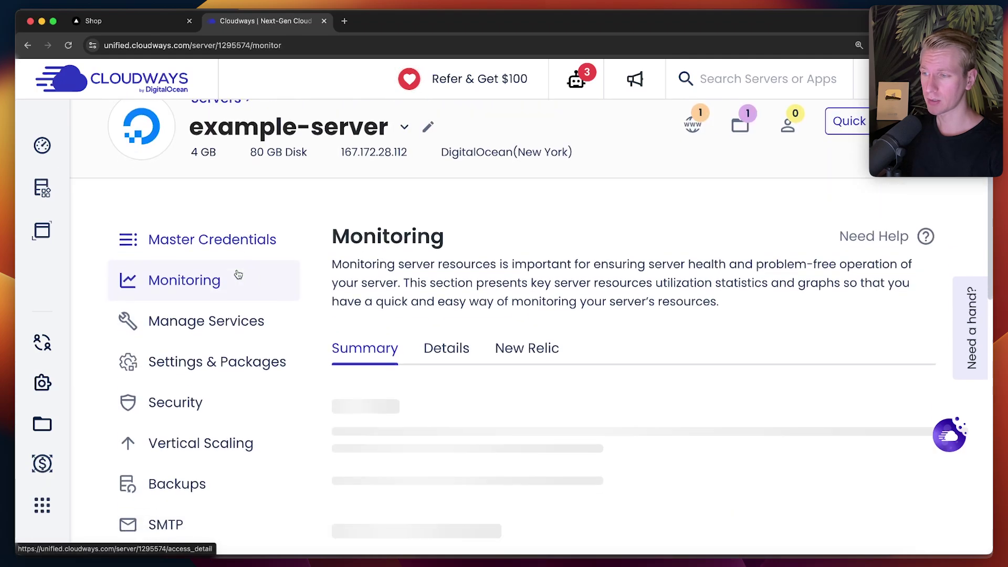
left_click(205, 443)
scroll(782, 369, "down", 1)
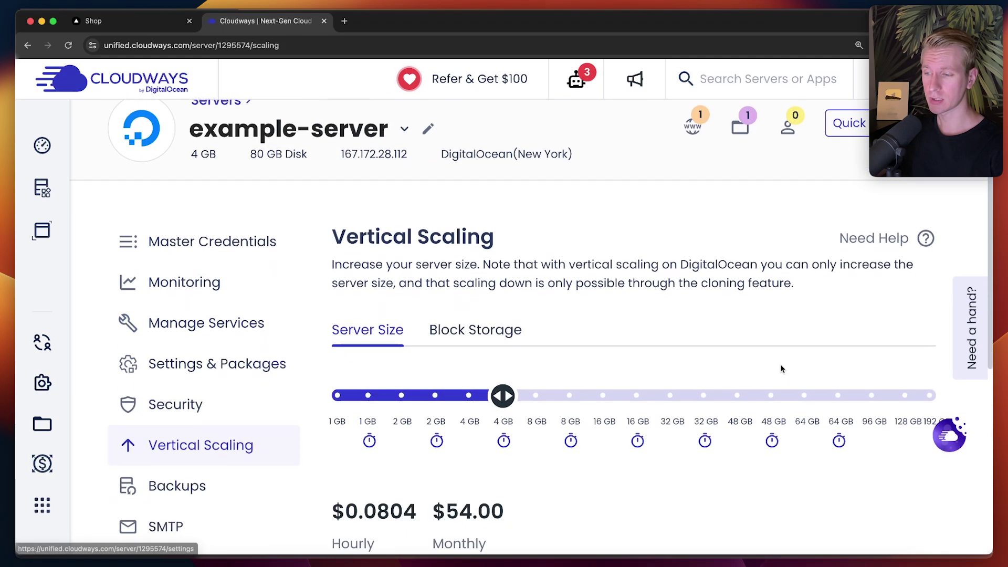
scroll(781, 370, "down", 2)
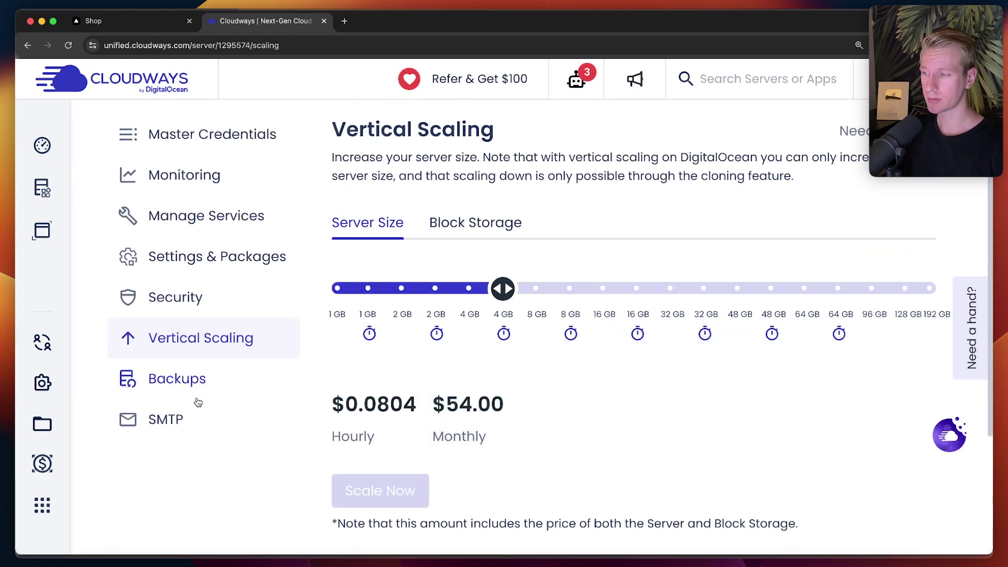
scroll(207, 389, "up", 3)
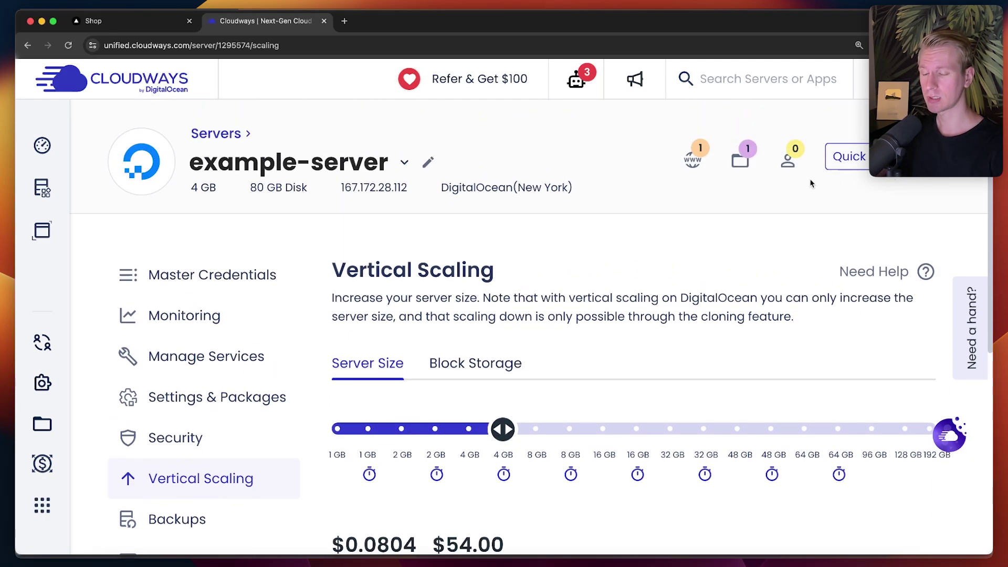
left_click(702, 166)
Open example-app's access details and preview its live Magento storefront in a new tab
left_click(587, 264)
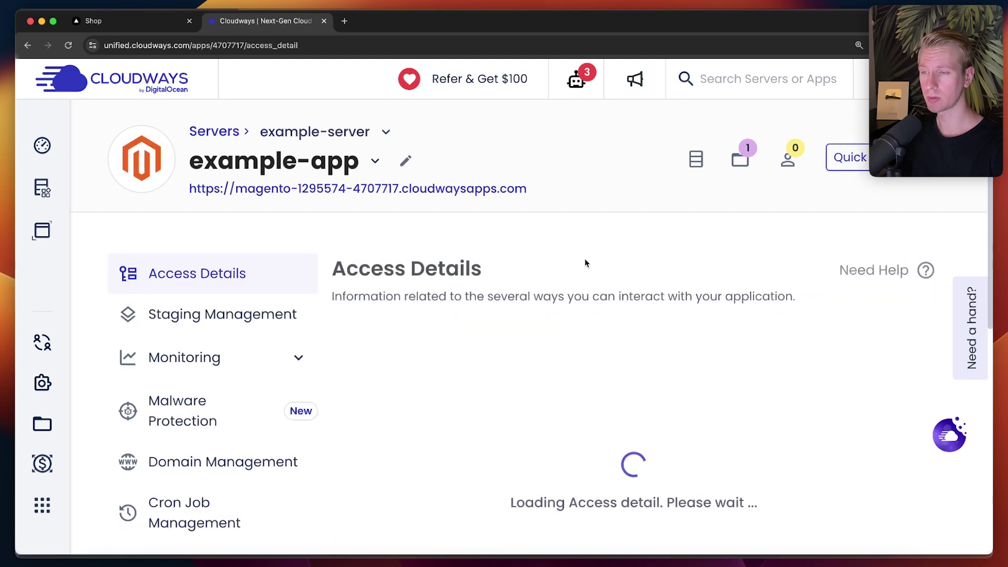
scroll(632, 240, "down", 5)
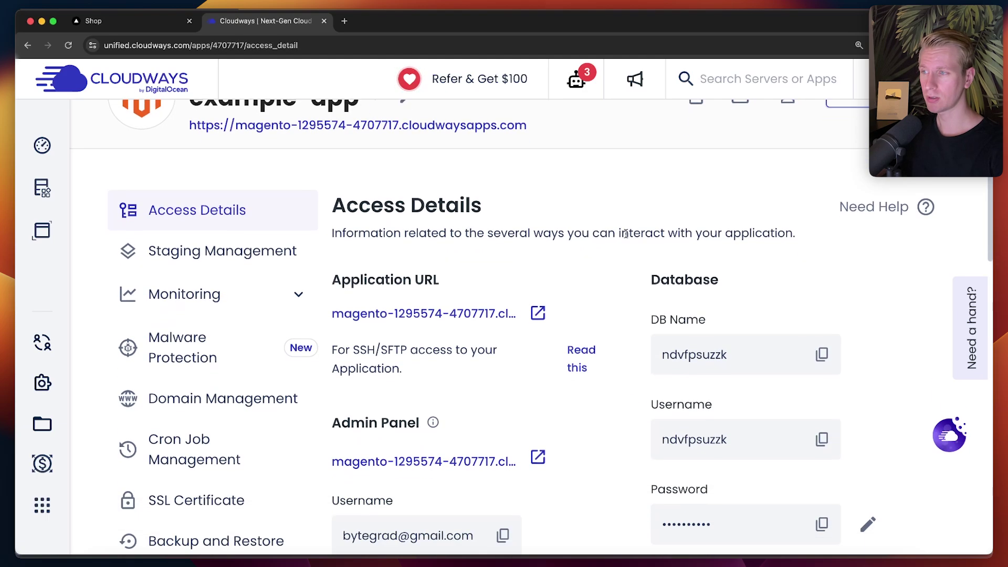
scroll(480, 252, "up", 4)
left_click(489, 179, "super")
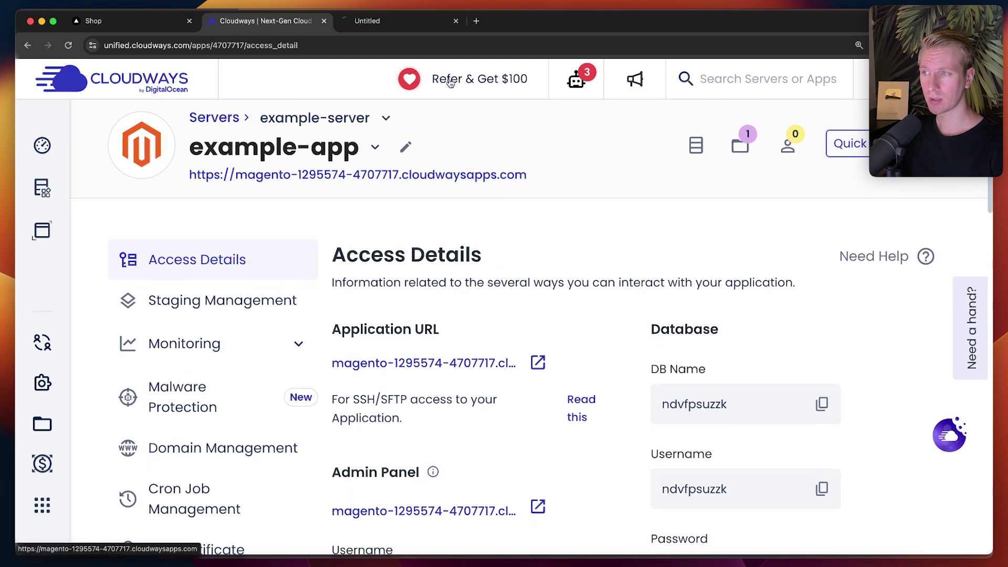
left_click(405, 21)
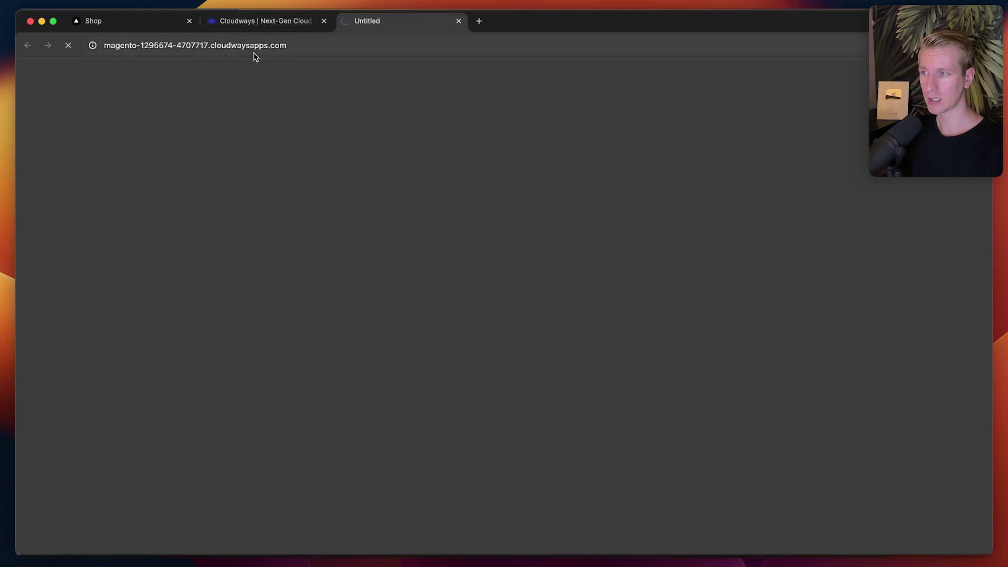
key("ctrl+shift+Tab")
Browse the app's staging and monitoring sections, then open its Magento Admin Panel URL
scroll(595, 212, "up", 1)
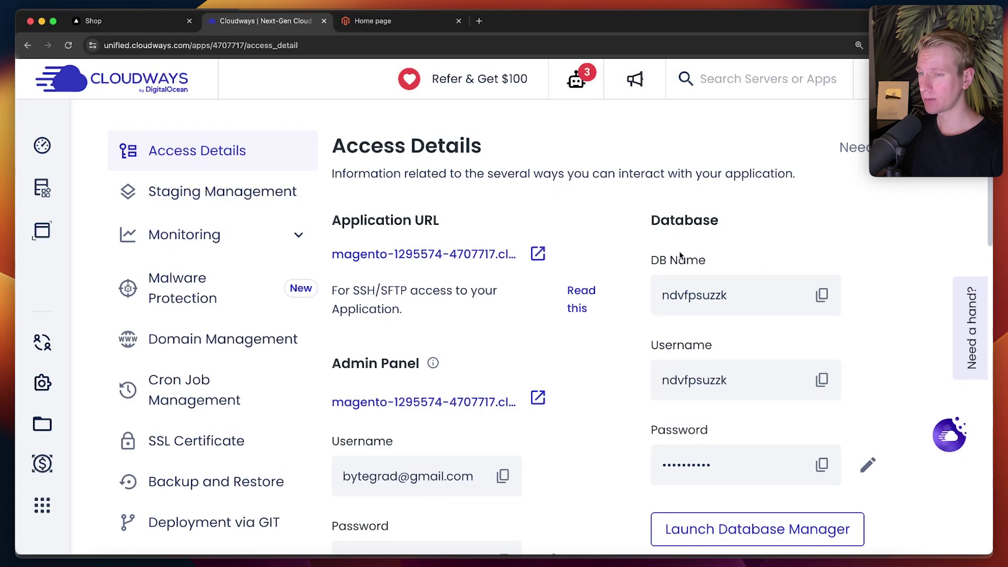
scroll(711, 345, "down", 1)
scroll(415, 362, "up", 3)
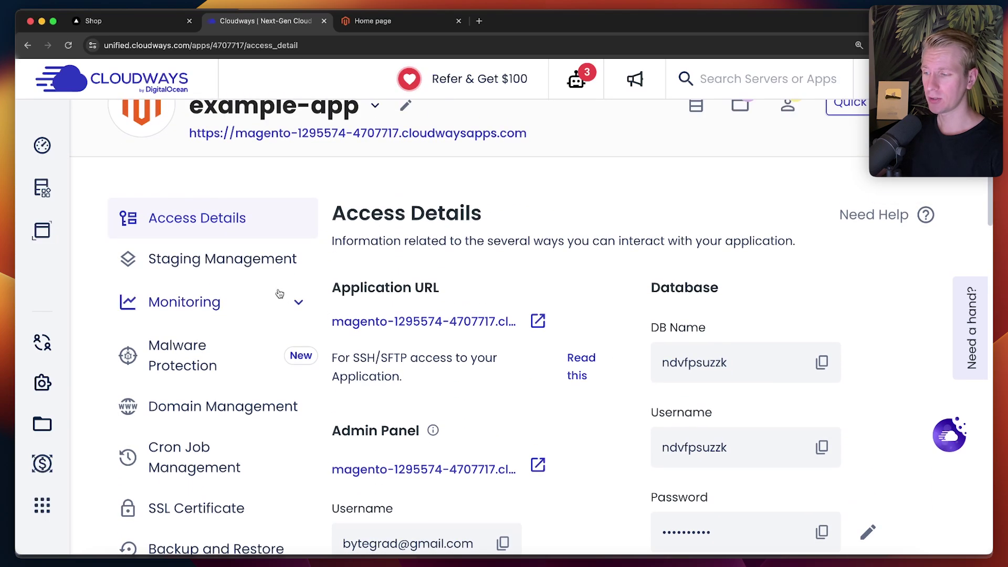
scroll(280, 293, "down", 2)
scroll(252, 226, "up", 1)
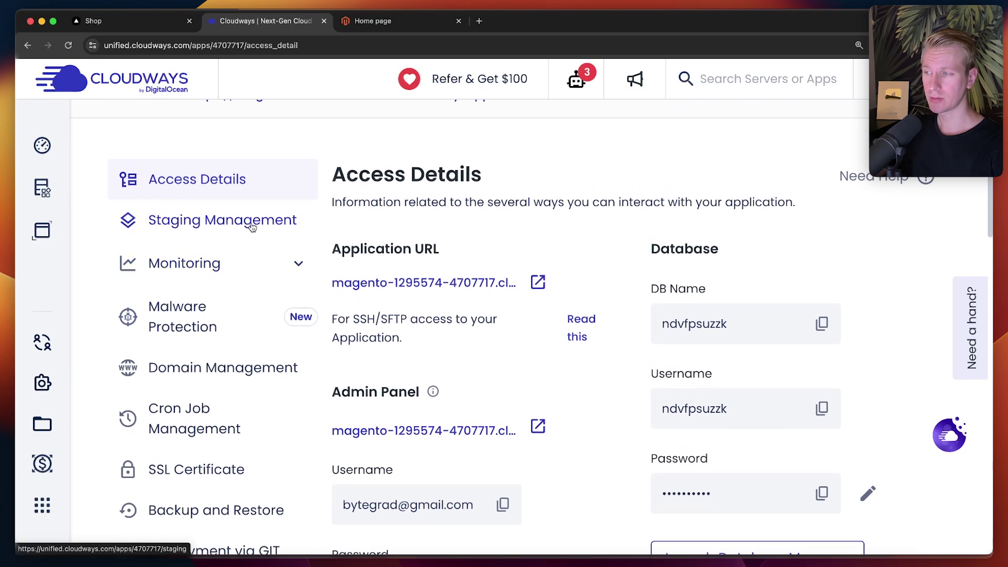
left_click(212, 226)
scroll(247, 258, "down", 3)
left_click(258, 241)
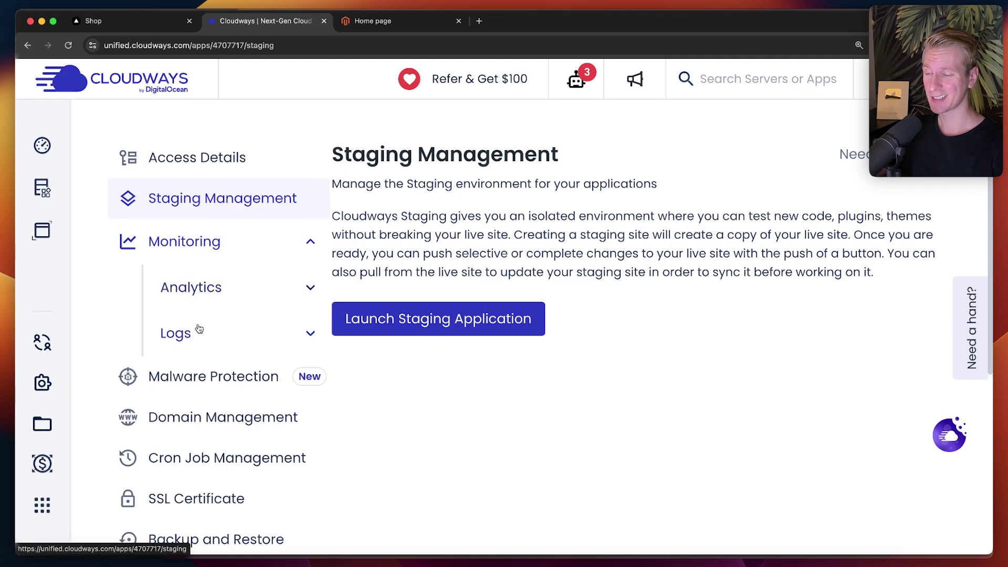
scroll(199, 329, "down", 4)
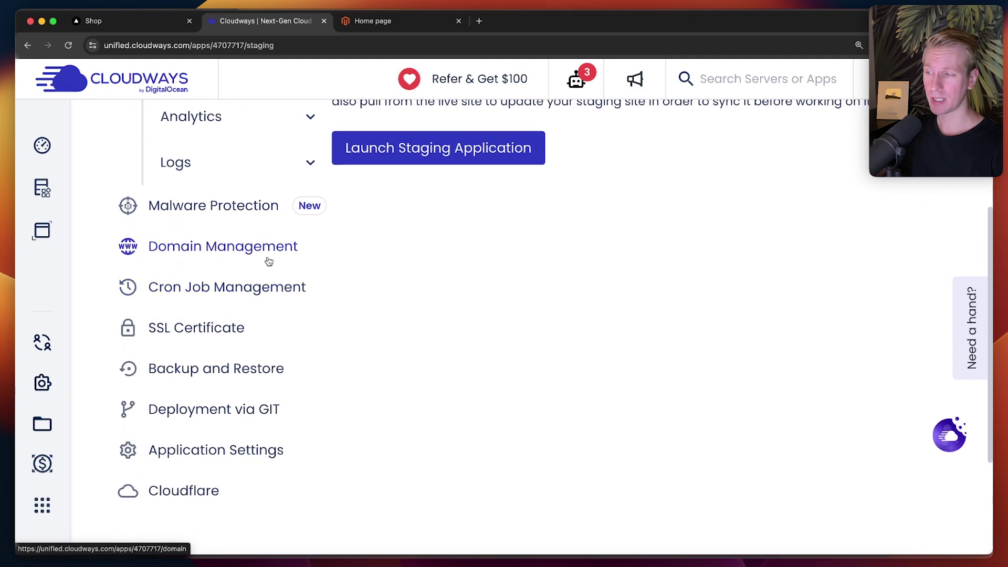
scroll(227, 292, "down", 1)
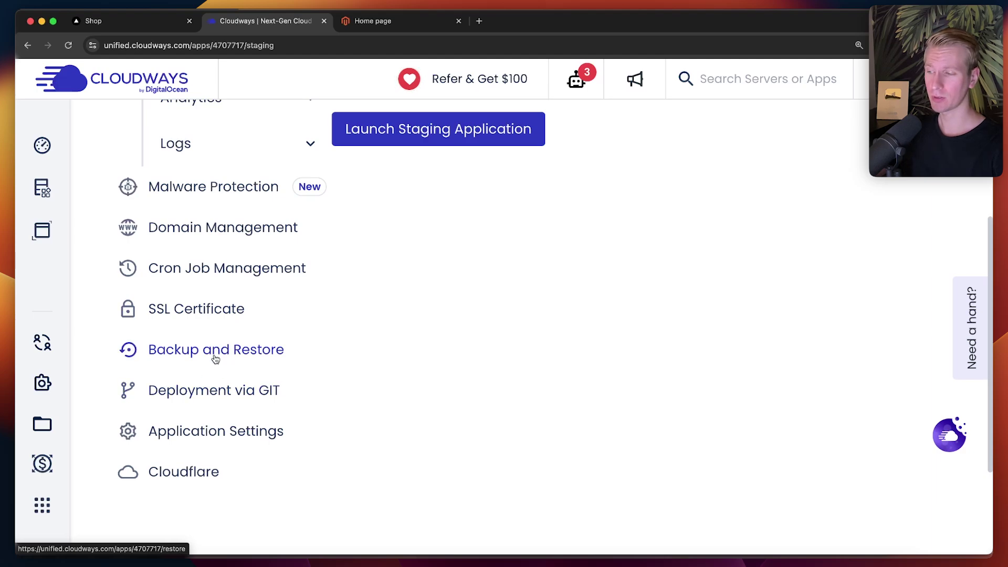
scroll(226, 355, "up", 5)
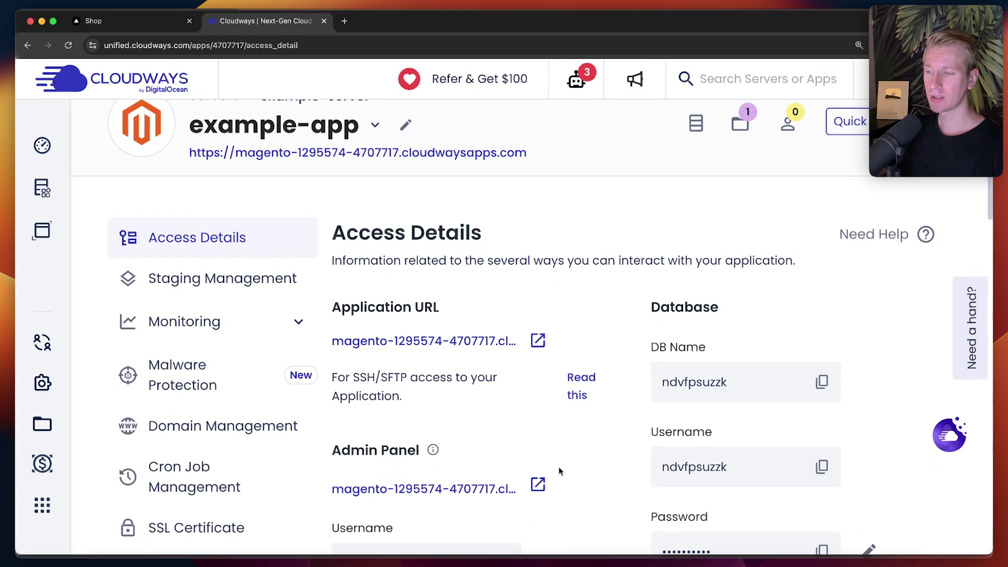
left_click(539, 485)
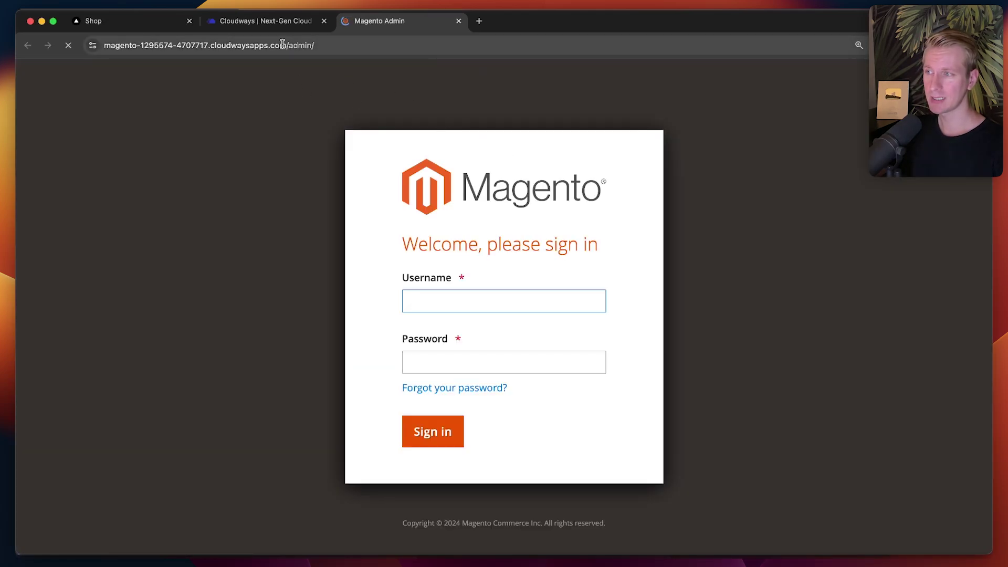
Copy the admin username from Cloudways Access Details into the Magento login form
left_click(276, 25)
scroll(486, 322, "down", 3)
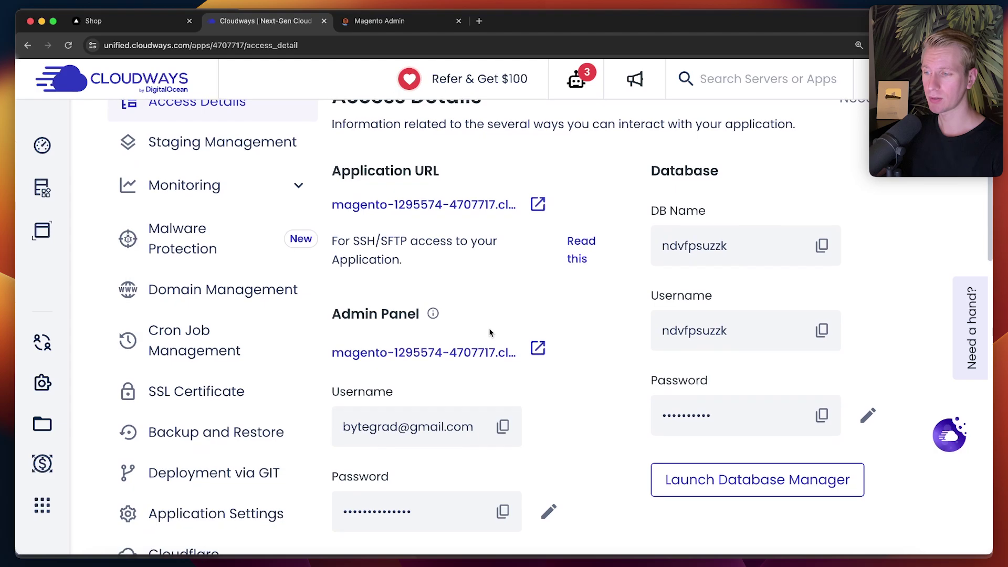
left_click(503, 427)
left_click(362, 22)
key("super+v")
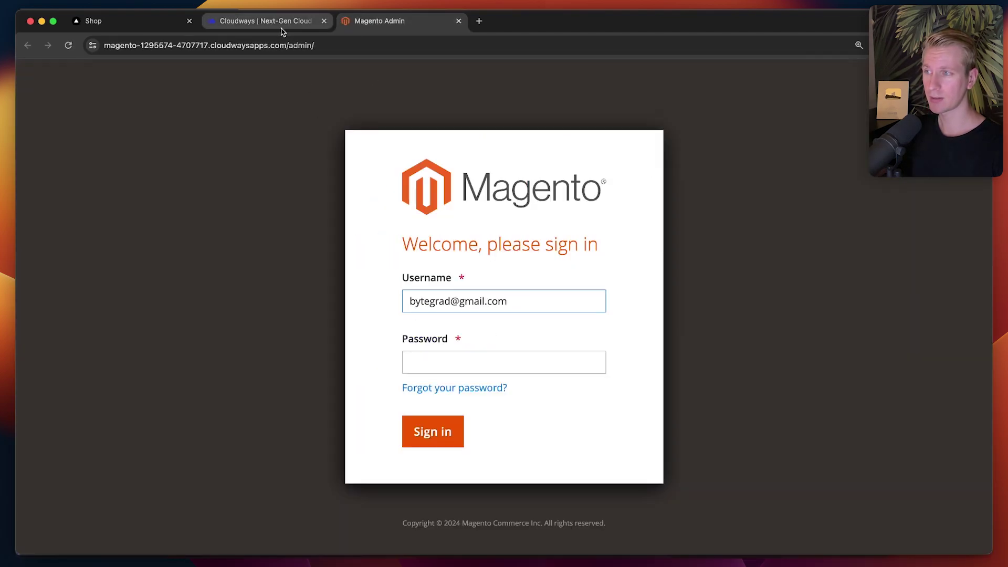
Paste the admin password from Cloudways, sign in, and zoom the Dashboard in
left_click(283, 29)
scroll(499, 342, "down", 2)
left_click(504, 432)
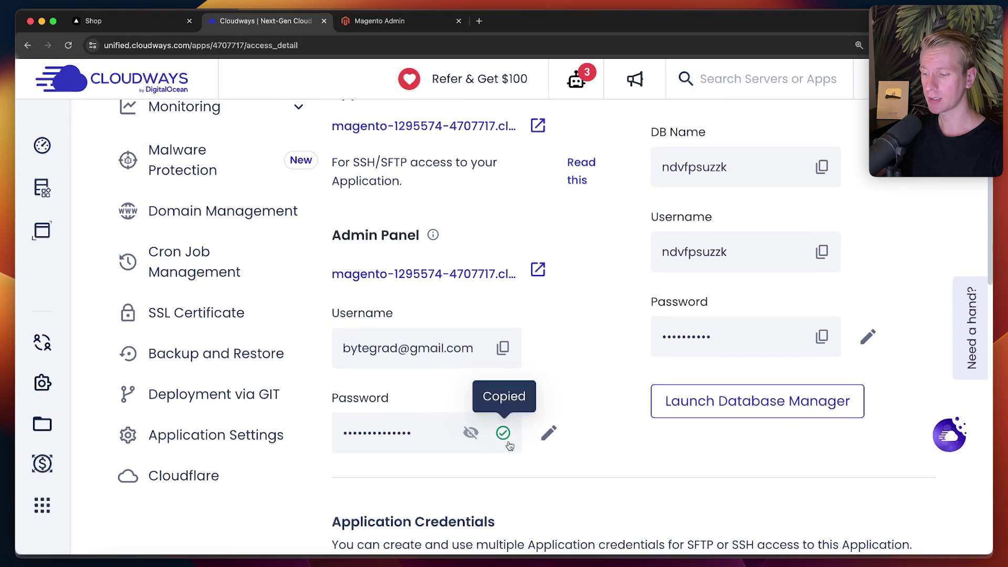
left_click(389, 25)
left_click(464, 362)
key("super+v")
left_click(428, 441)
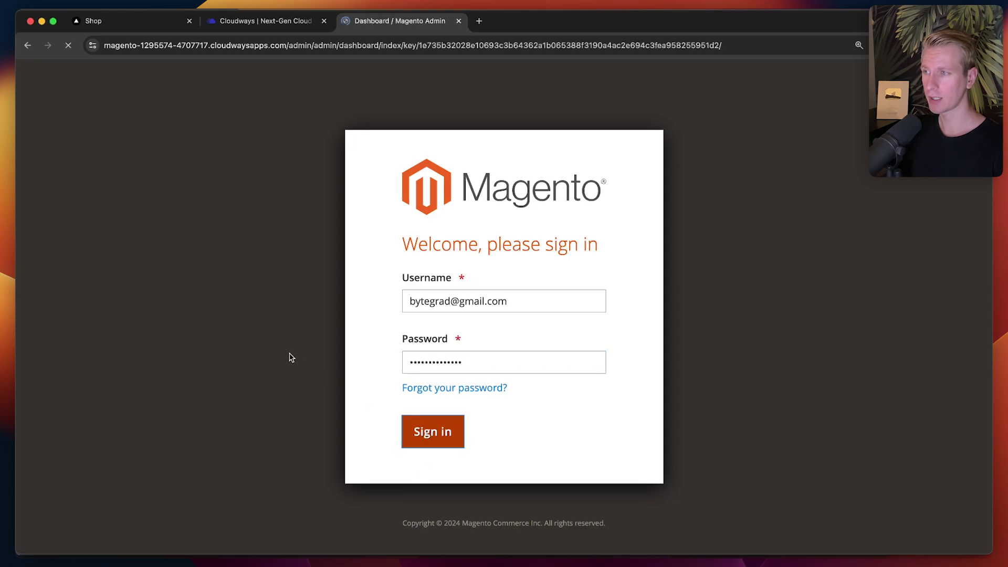
key("super+plus")
key("super+plus")
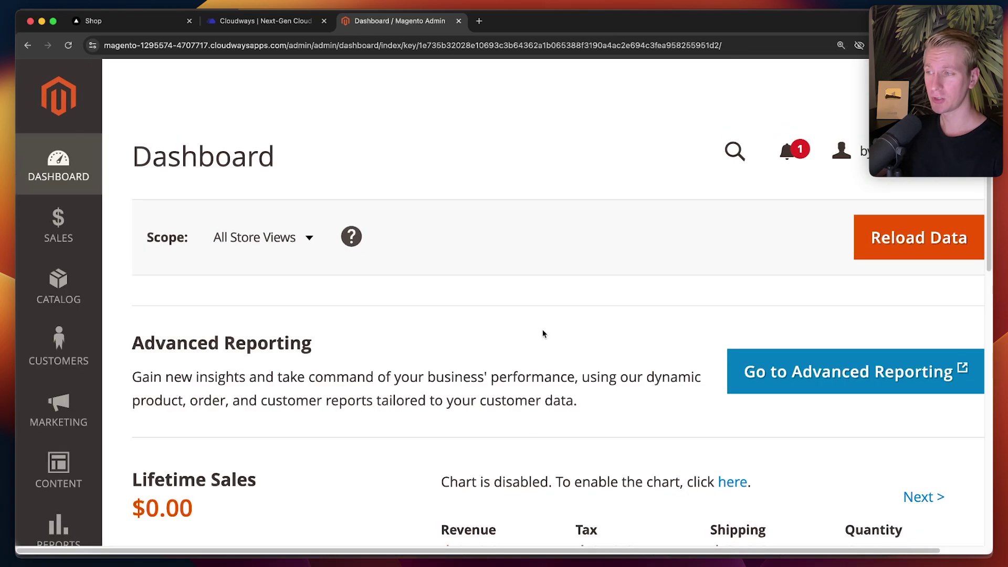
Open Catalog > Products showing 0 records, and reset the zoom to 125%
scroll(475, 221, "down", 4)
scroll(475, 288, "up", 4)
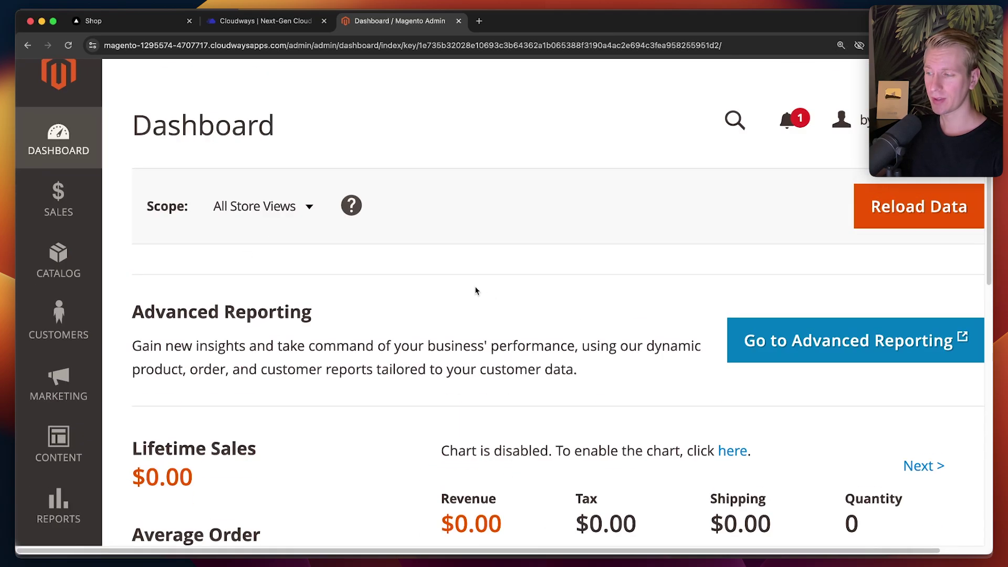
scroll(475, 289, "down", 4)
scroll(23, 411, "up", 5)
left_click(58, 286)
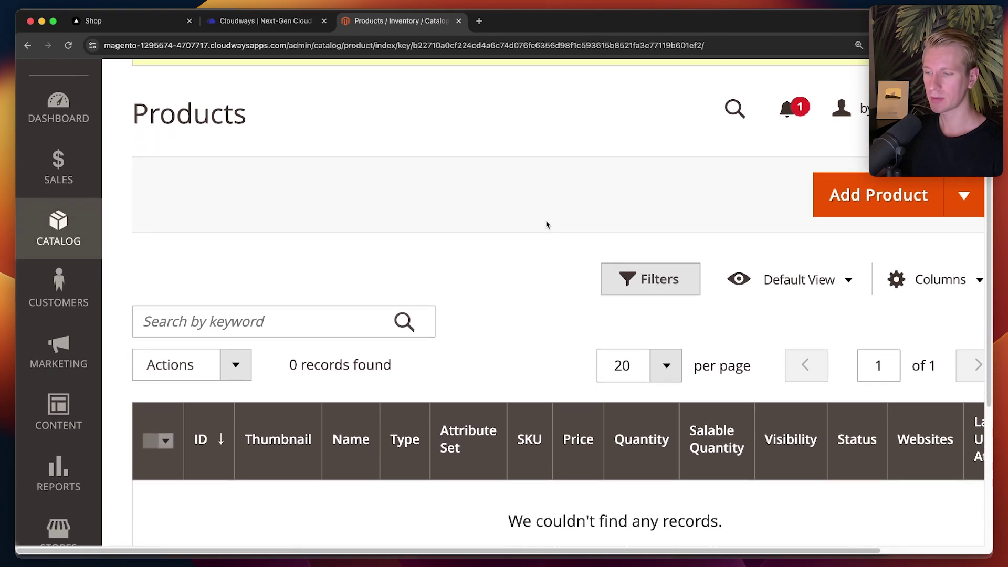
key("super+minus")
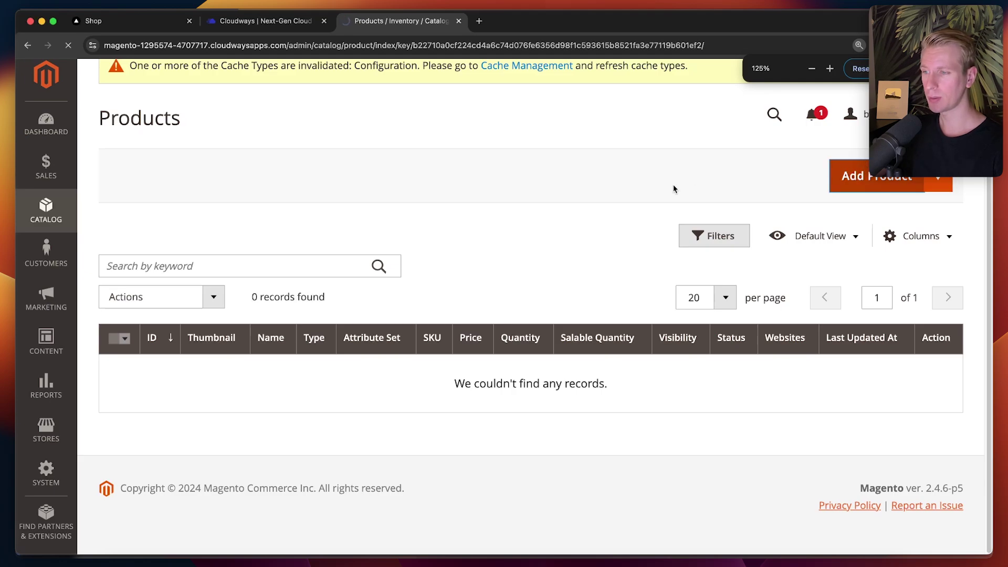
Create and save the boots product priced $99 with the boots.png image
left_click(357, 336)
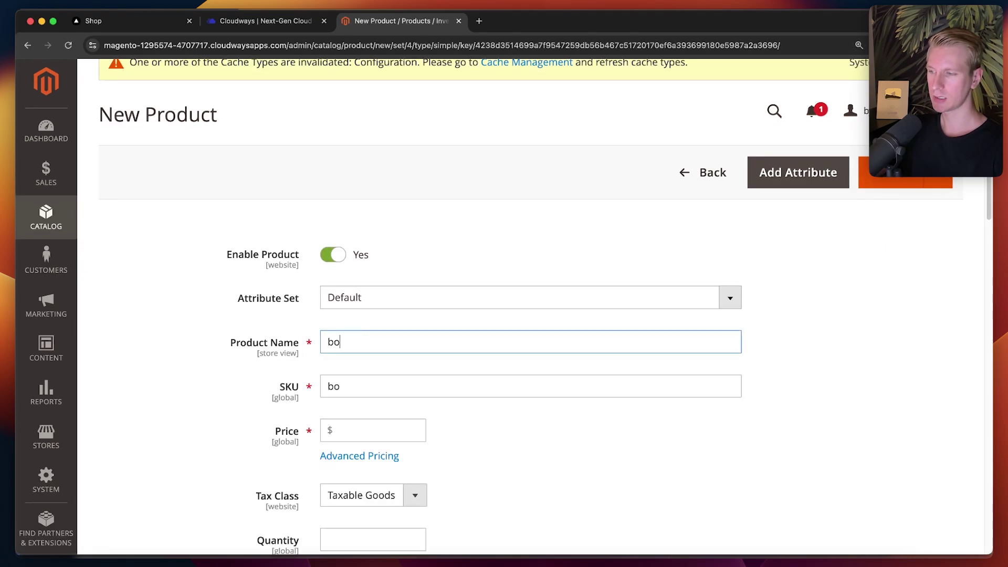
type("boots")
scroll(209, 302, "down", 3)
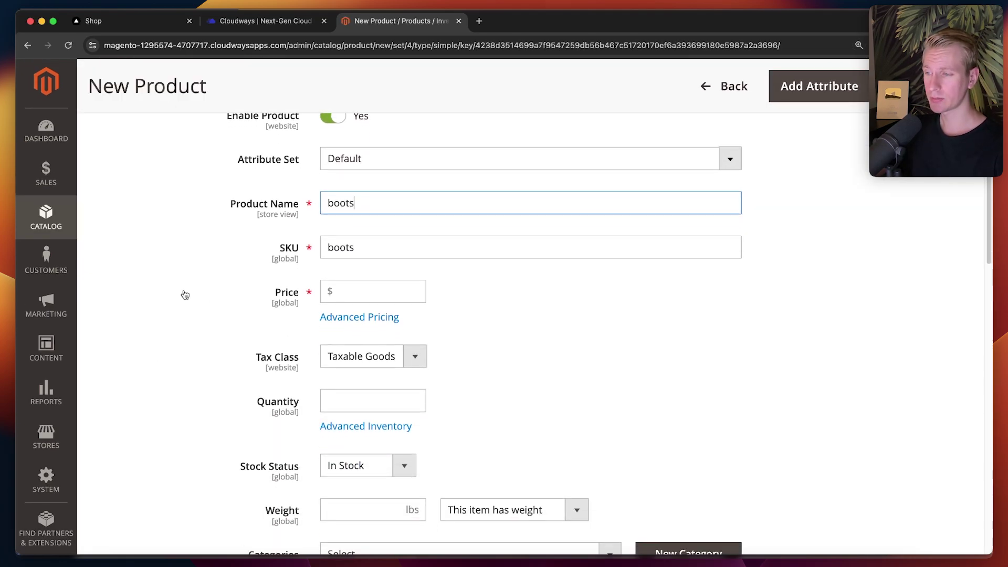
left_click(266, 292)
type("99")
scroll(205, 312, "down", 10)
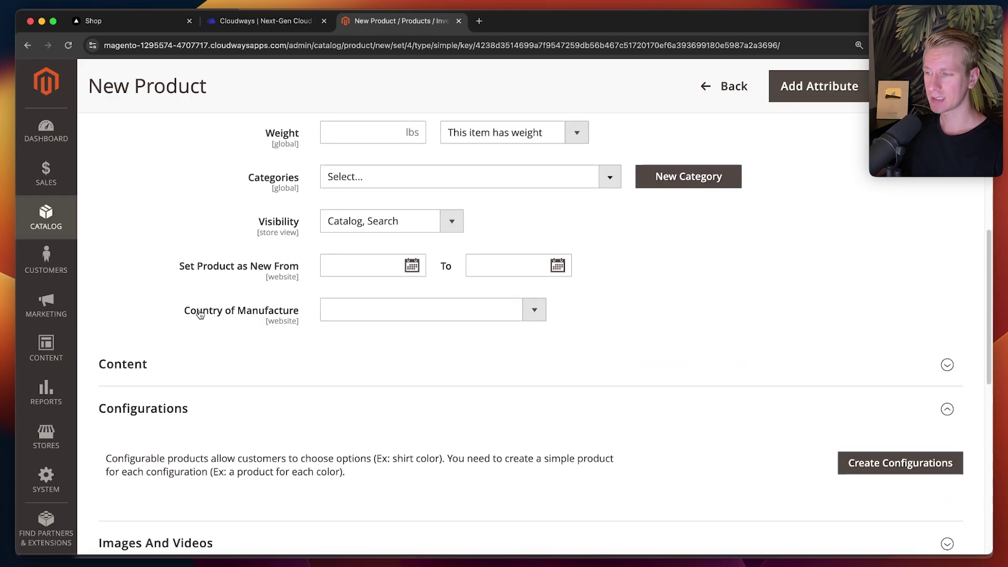
left_click(373, 349)
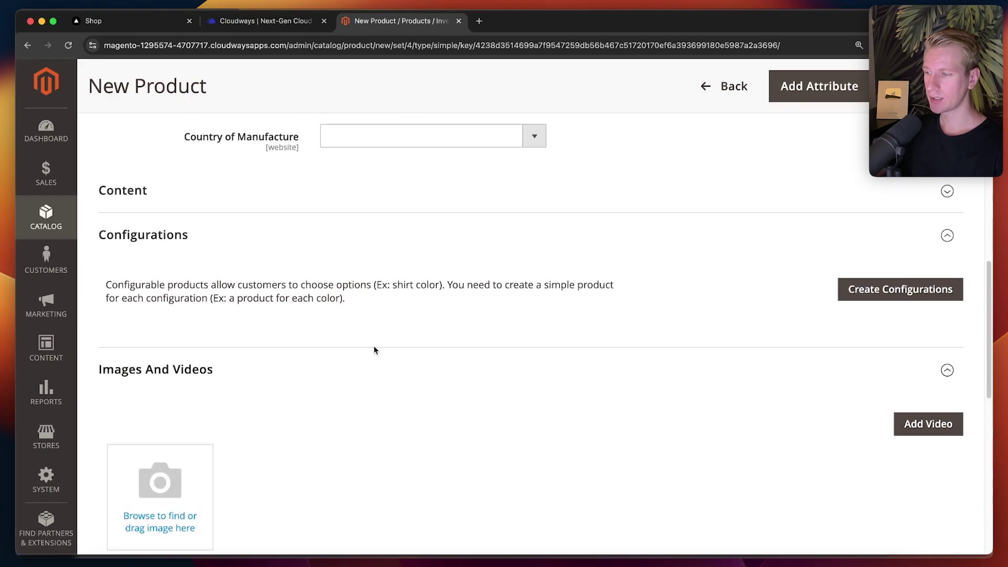
scroll(210, 412, "down", 2)
left_click(176, 421)
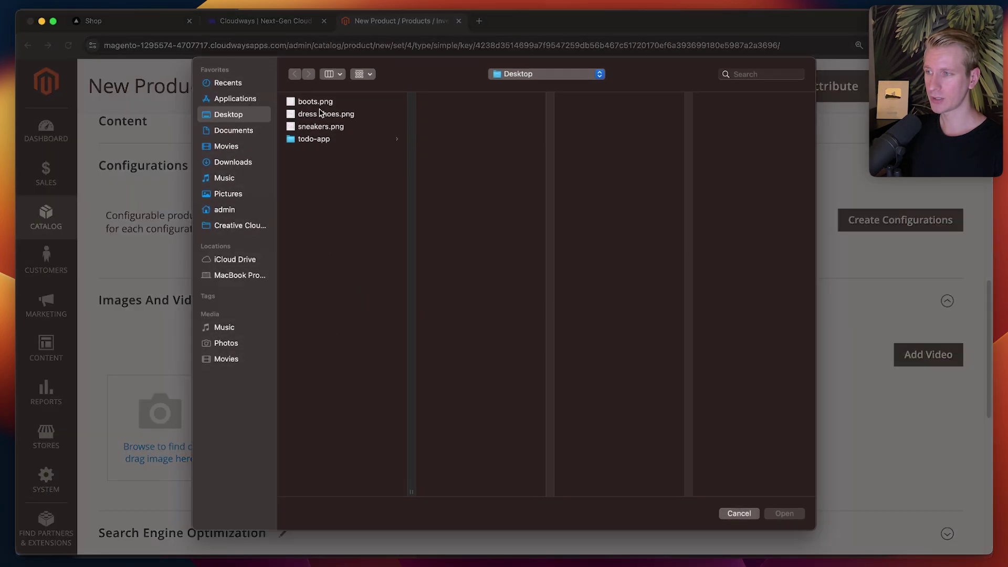
left_click(315, 102)
left_click(785, 514)
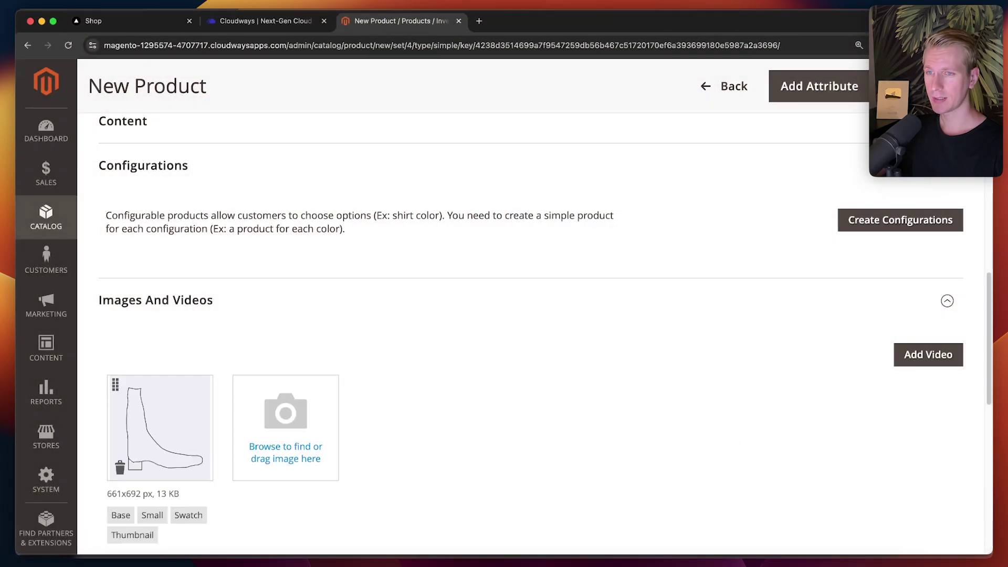
left_click(924, 86)
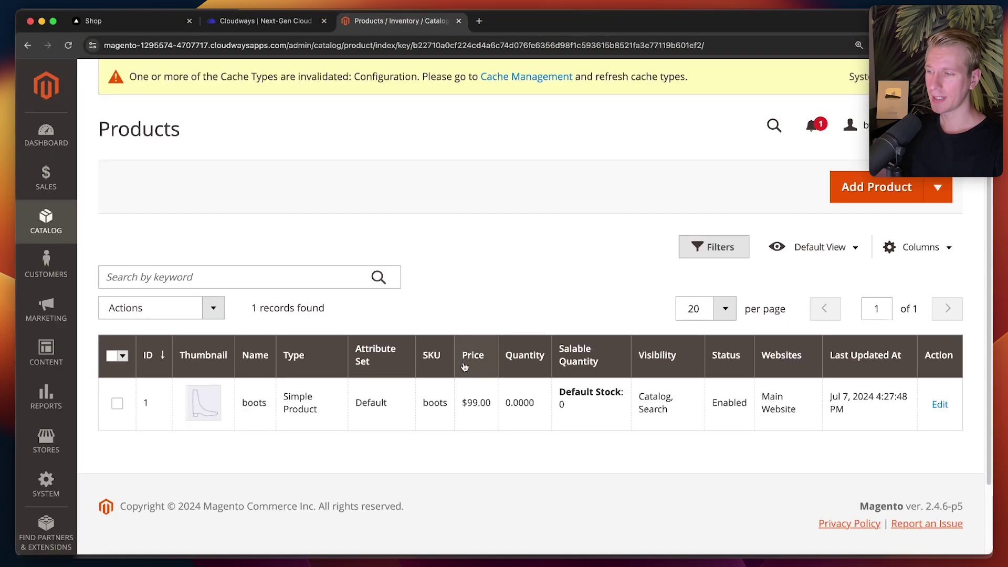
Create the dress shoes product priced $65 with the dress shoes.png image
left_click(877, 187)
type("d")
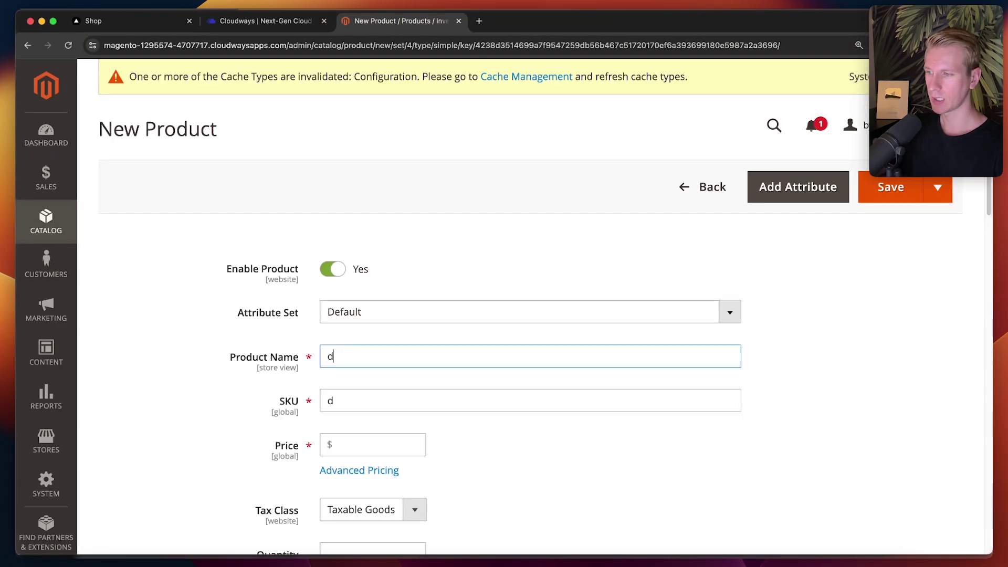
type("ress shoes")
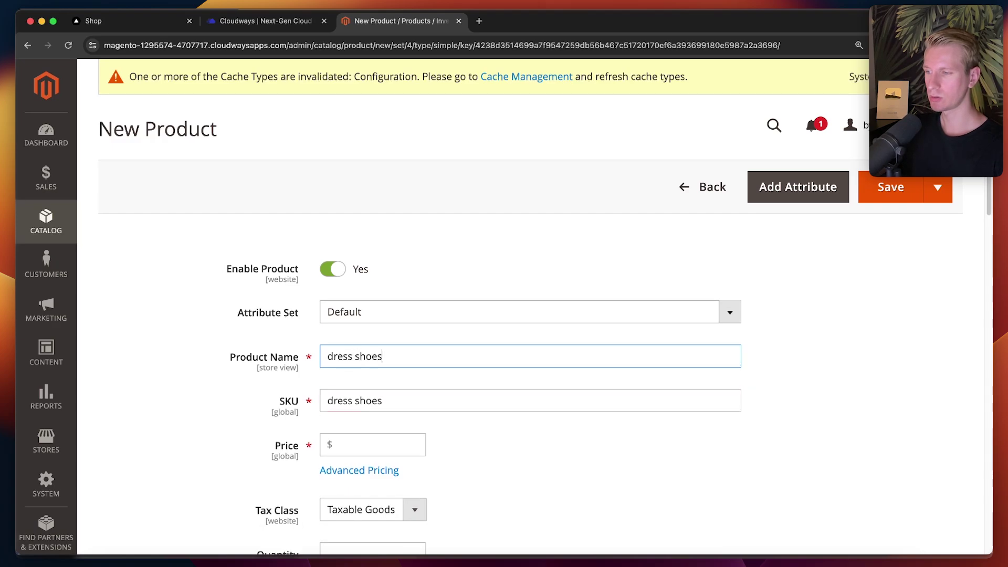
key("Tab")
key("Tab")
type("65")
scroll(554, 360, "down", 8)
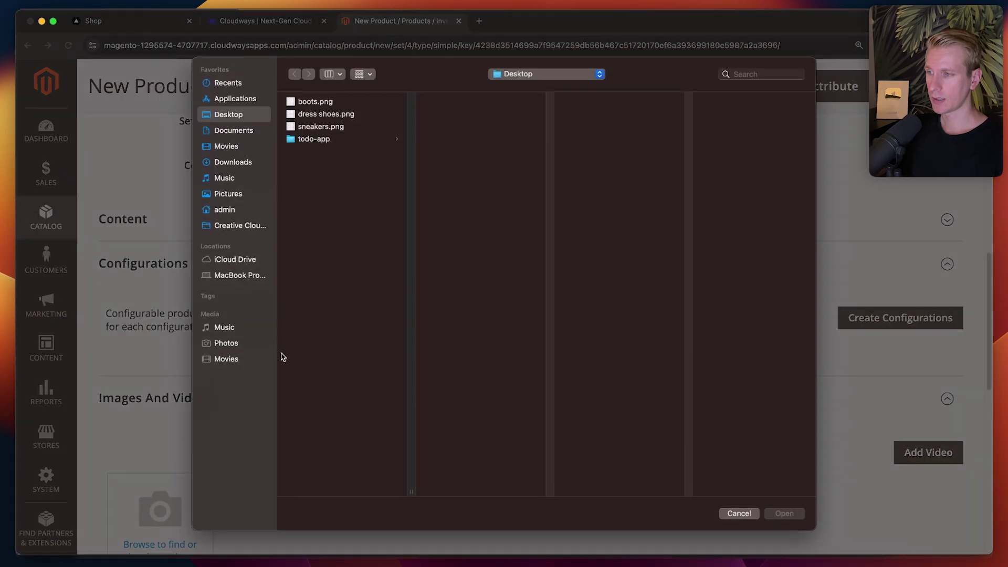
left_click(294, 128)
key("Up")
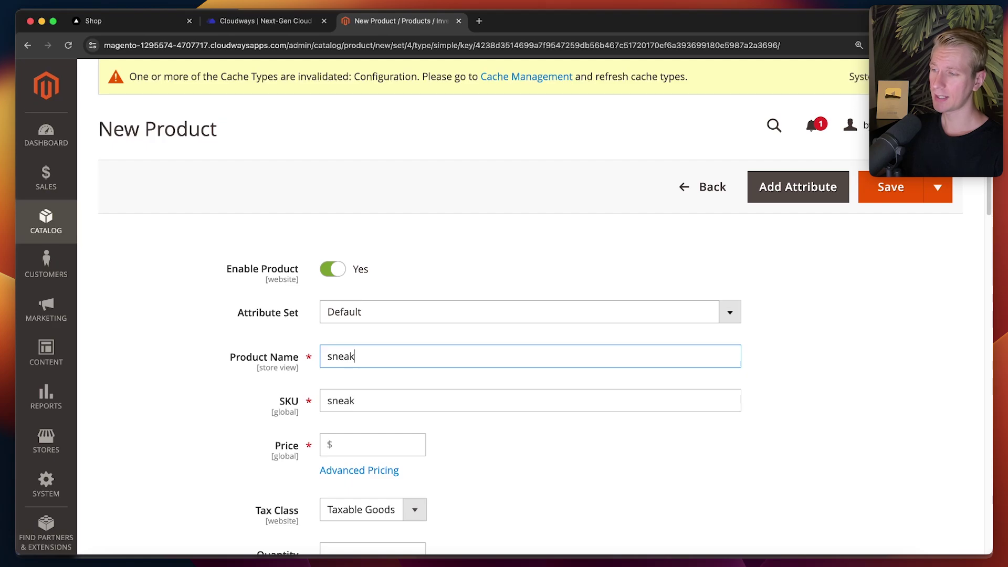
Add the sneakers product with sneakers.png, then zoom in to view all three products
left_click(384, 446)
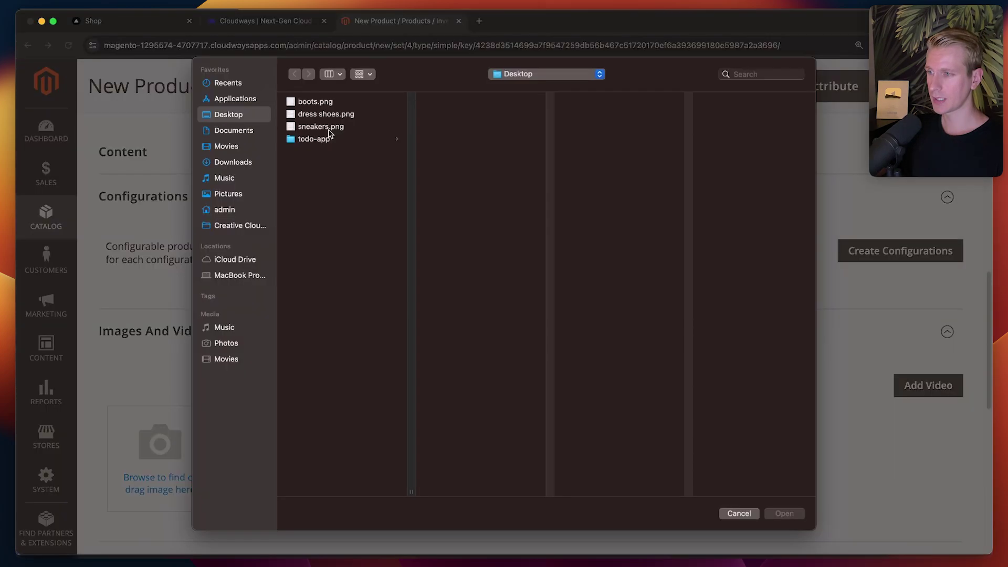
left_click(331, 127)
left_click(786, 511)
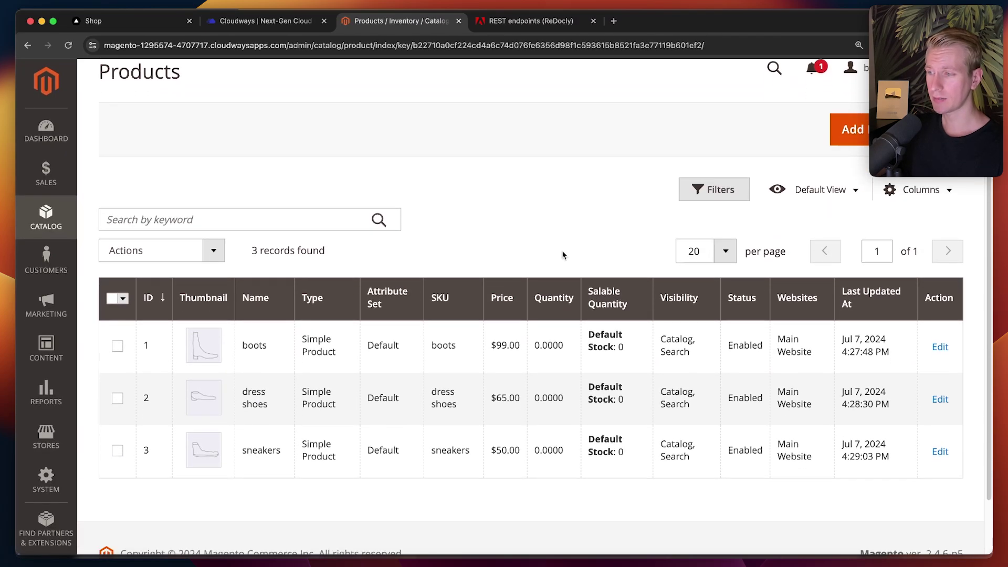
key("super+equal")
key("super+equal")
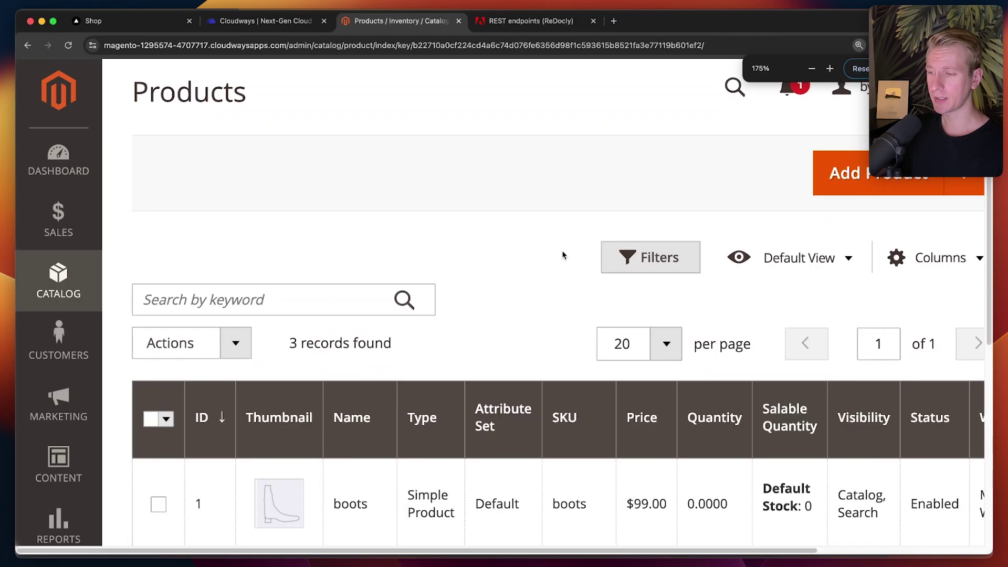
scroll(563, 256, "down", 3)
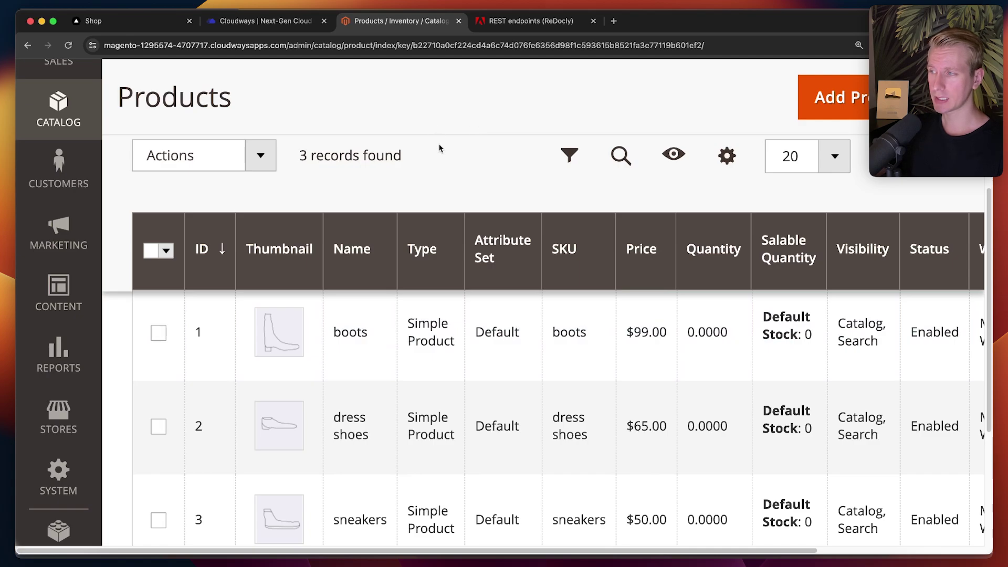
Open the store's Application URL from Cloudways Access Details in a new tab
key("super+minus")
key("super+minus")
left_click(61, 157)
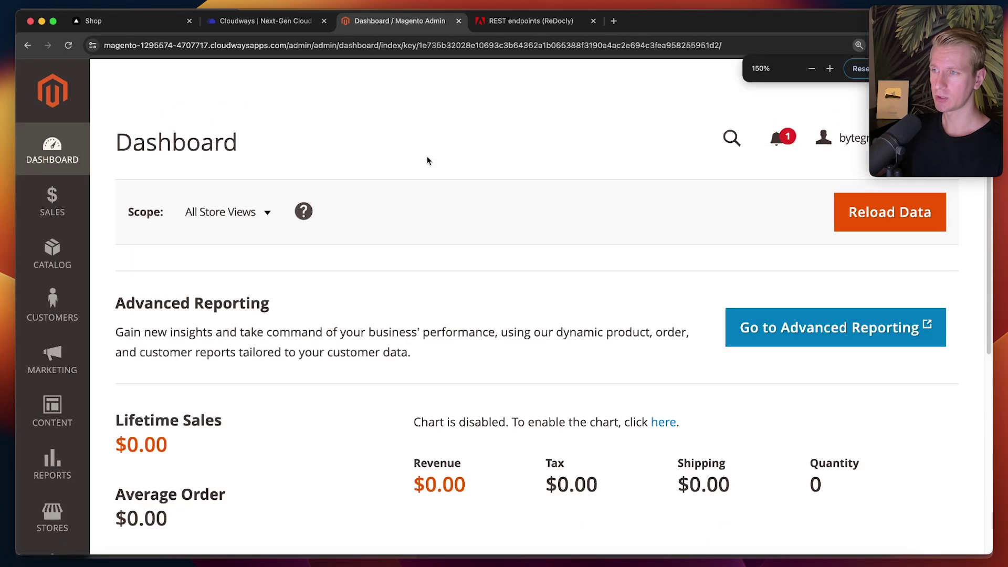
left_click(265, 21)
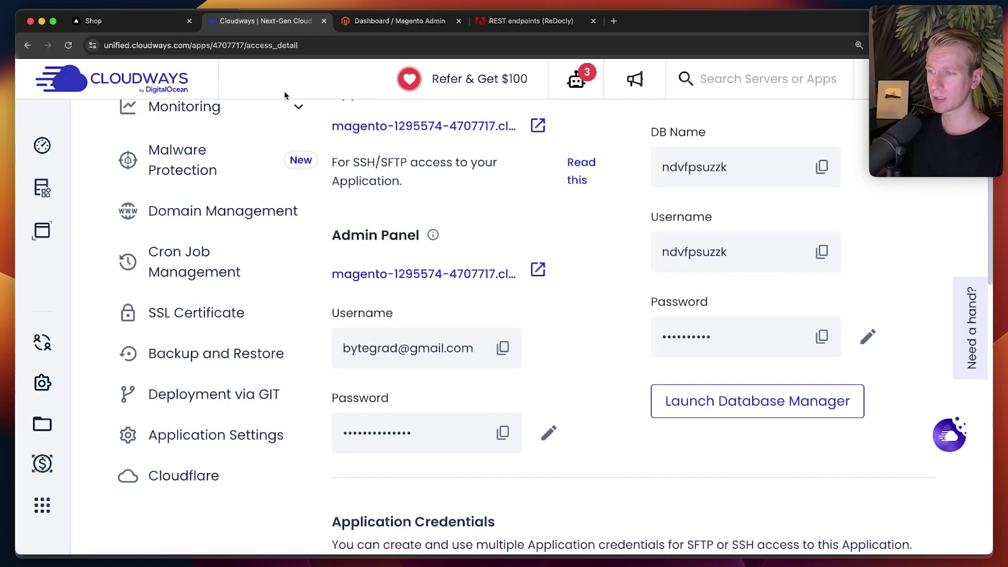
scroll(633, 235, "up", 5)
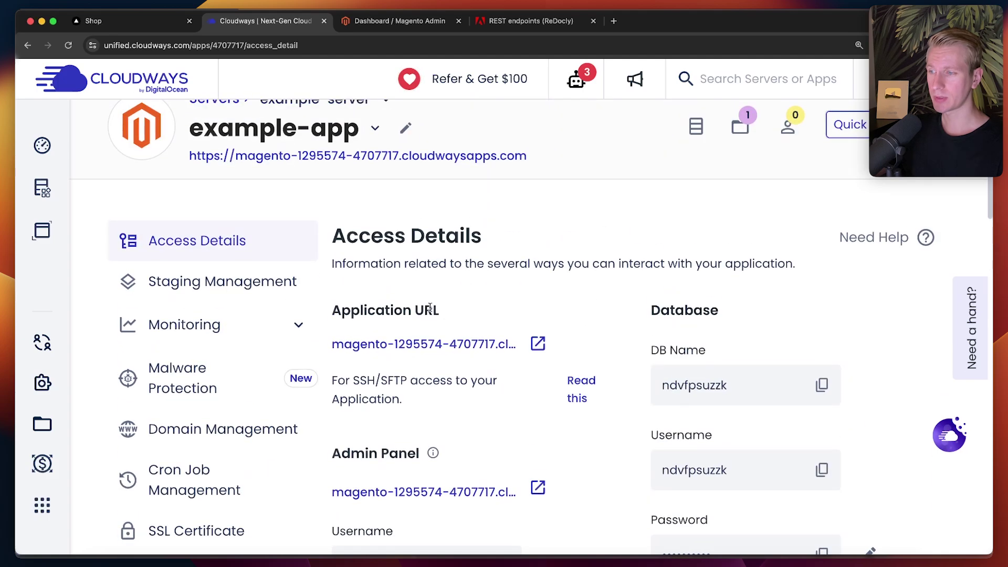
left_click(537, 346)
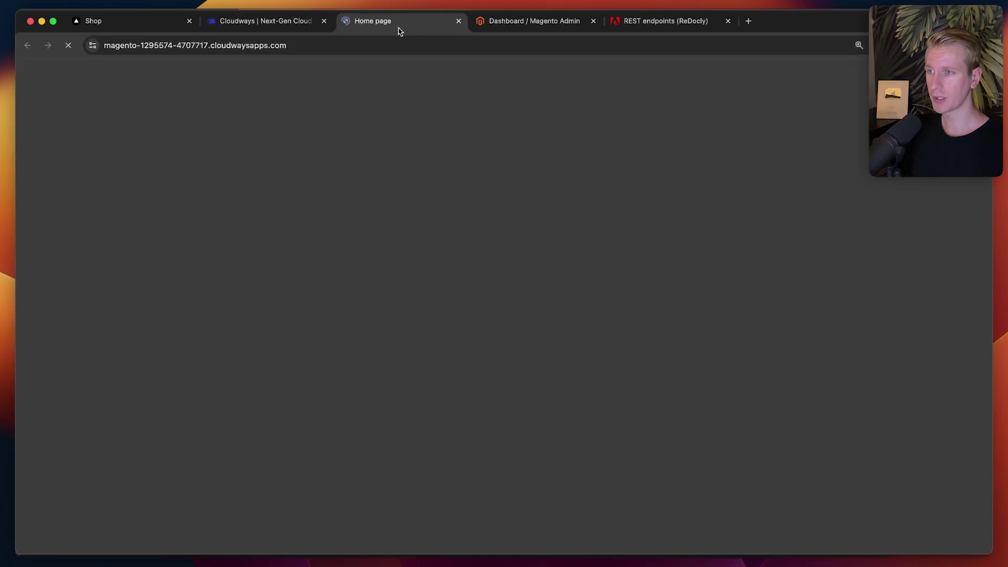
Zoom in and scroll through the Luma storefront's placeholder home page
key("super+equal")
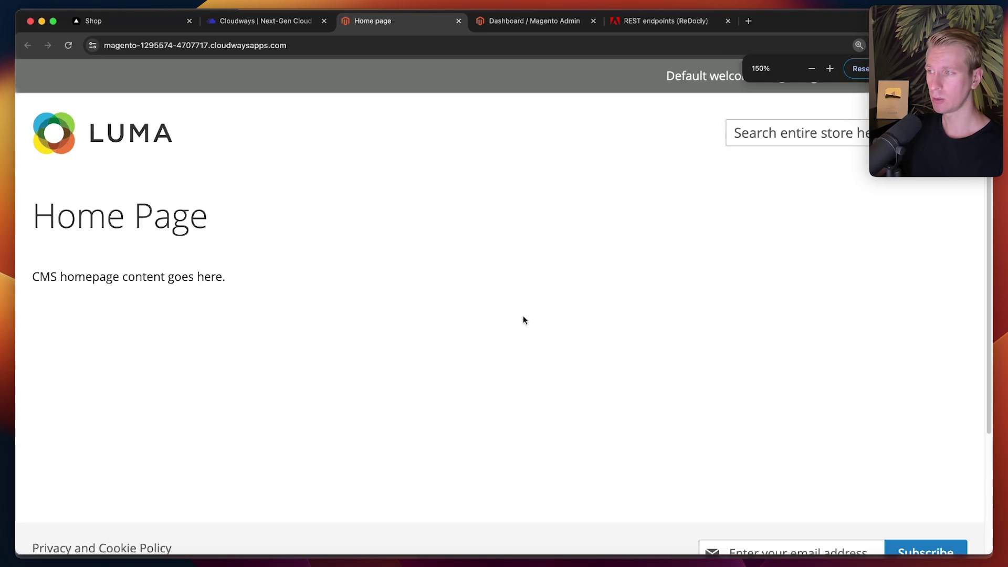
key("super+equal")
scroll(417, 274, "down", 10)
scroll(446, 289, "up", 2)
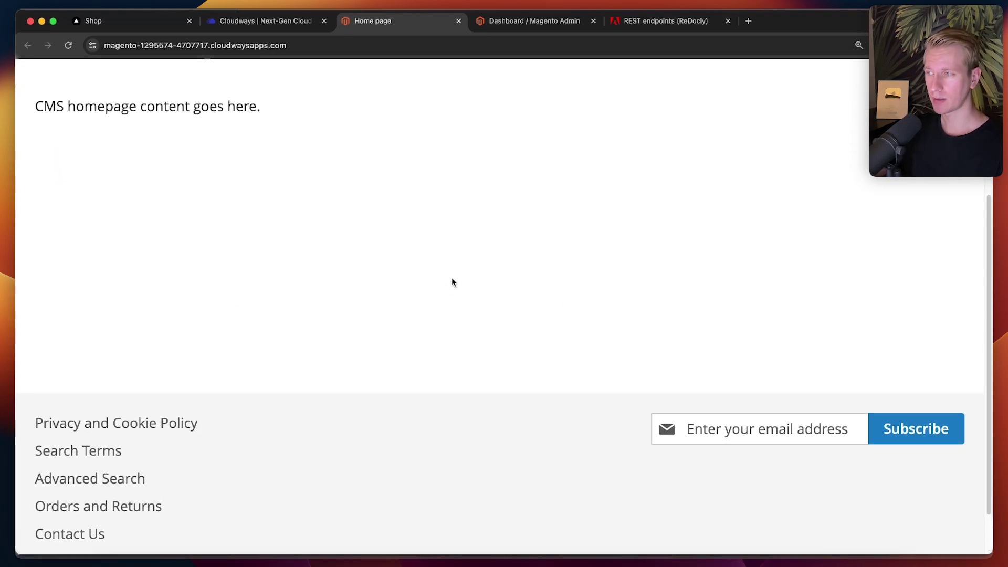
scroll(526, 277, "up", 2)
scroll(439, 275, "up", 4)
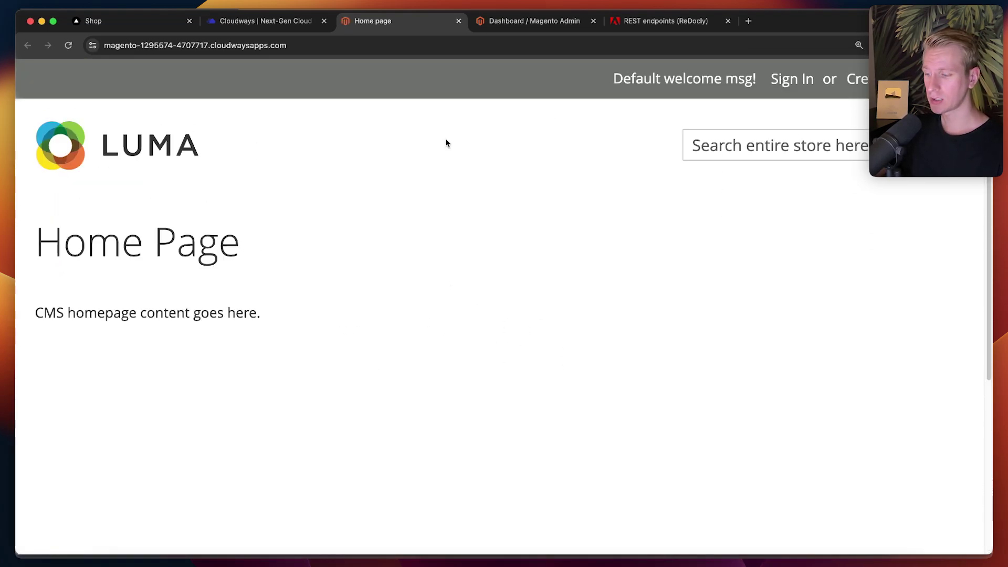
Compare the Luma storefront with the localhost:3000 Shoe Store tab, ending on Shoe Store
left_click(253, 46)
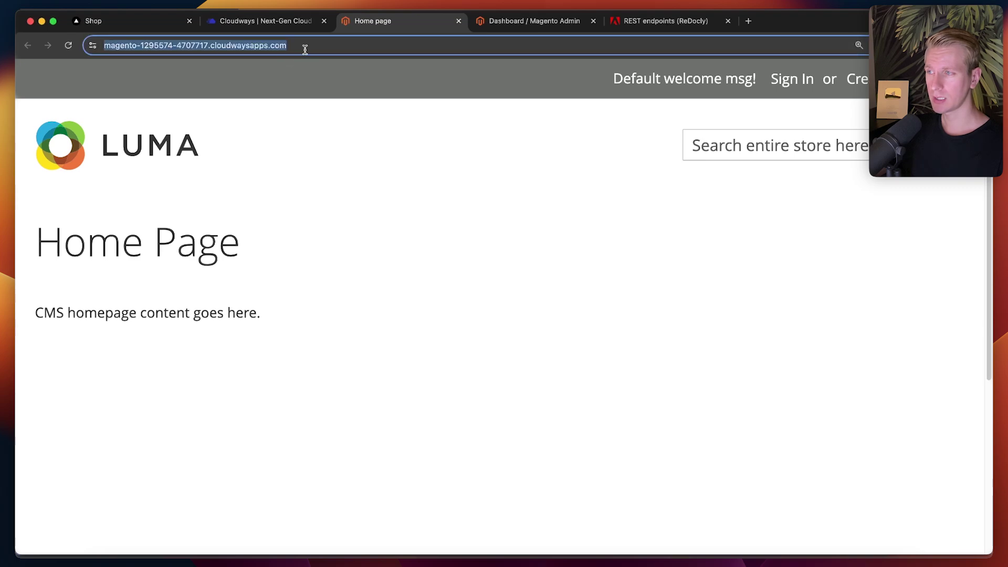
left_click(412, 169)
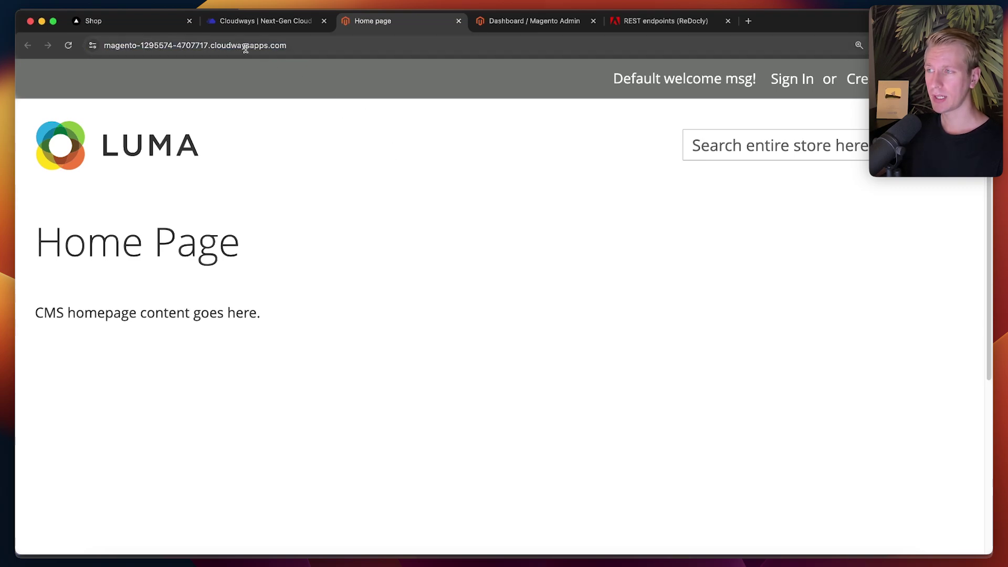
left_click(160, 24)
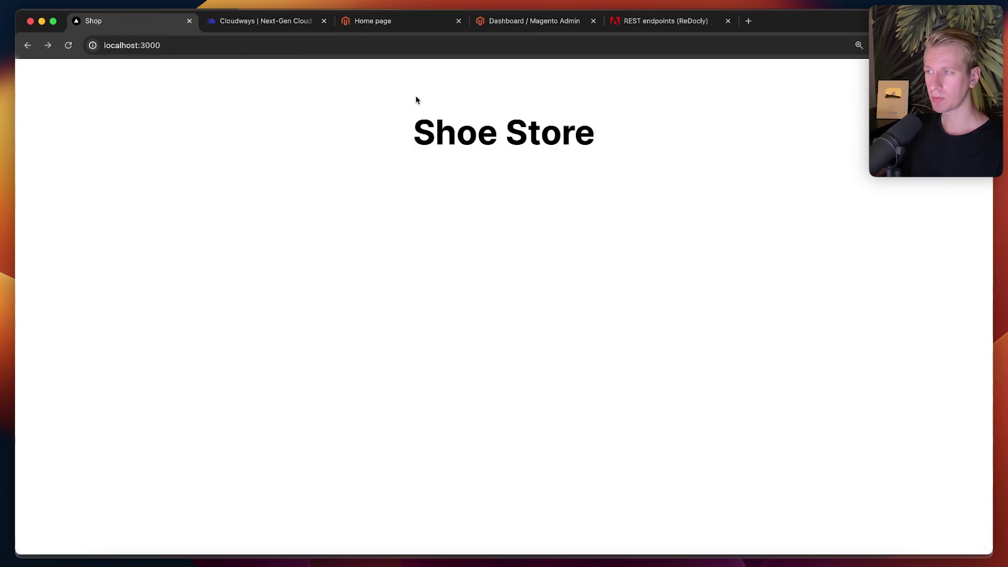
left_click(415, 24)
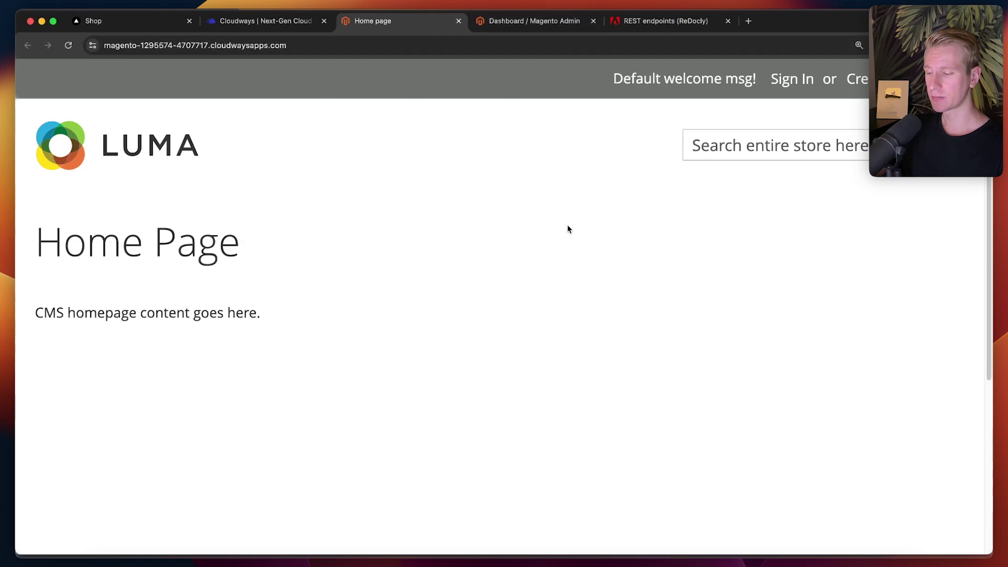
left_click(169, 23)
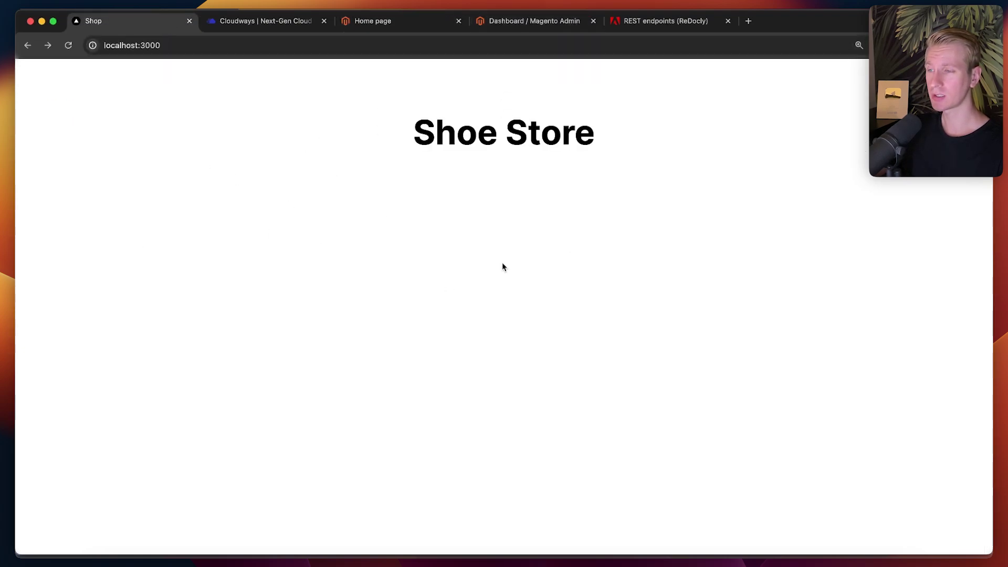
Close the storefront, check the 3-record Catalog > Products grid, then go to the REST reference
left_click(458, 21)
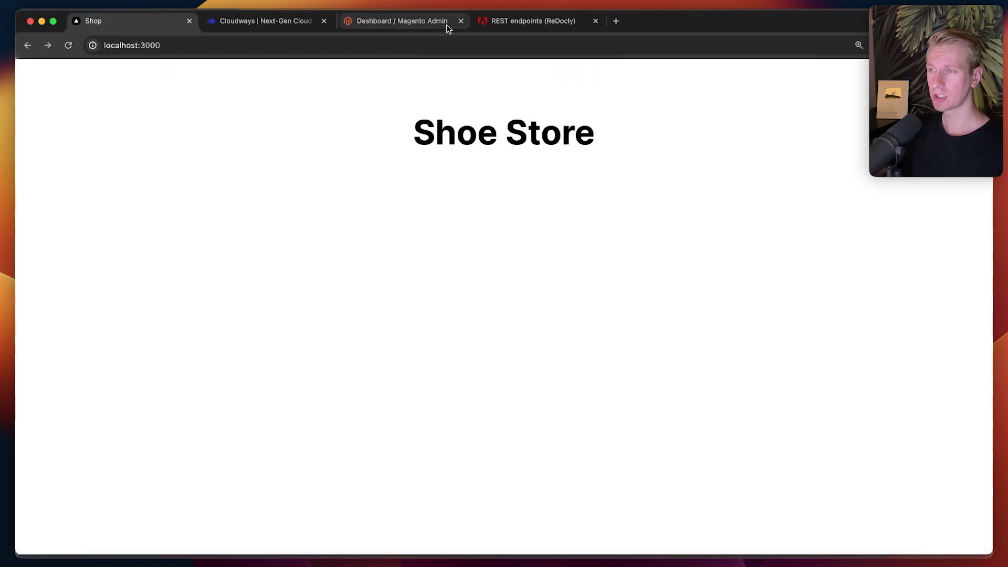
left_click(446, 22)
left_click(58, 286)
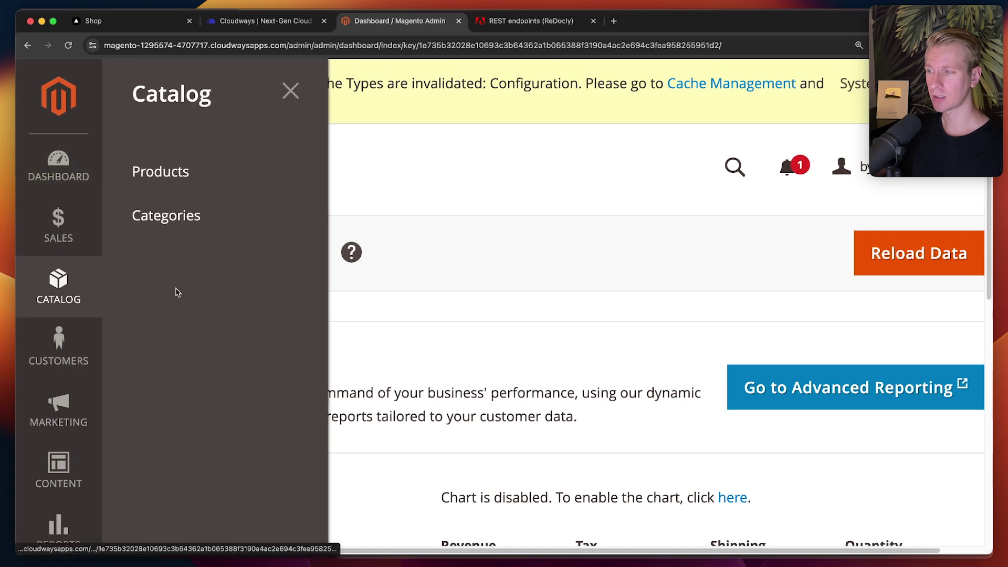
left_click(200, 167)
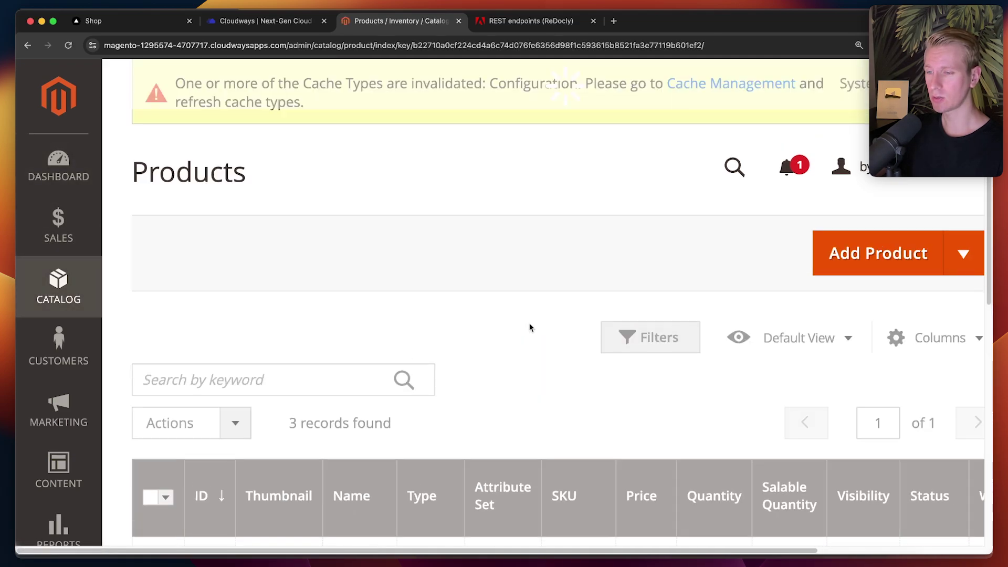
scroll(574, 209, "down", 5)
left_click(530, 21)
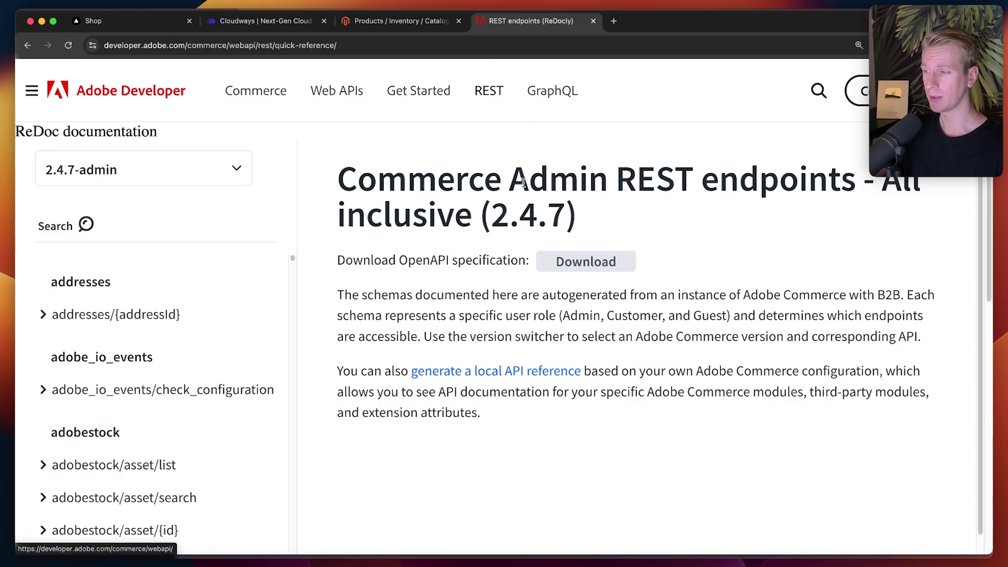
Locate the GET products endpoint and reveal its /rest/default/V1/products path
scroll(524, 183, "down", 1)
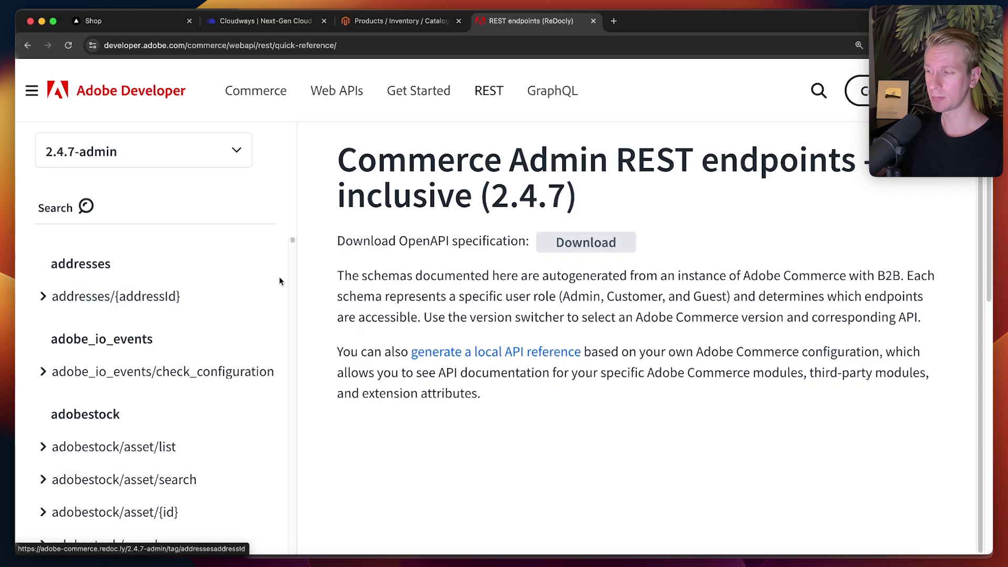
left_click_drag(292, 240, 296, 455)
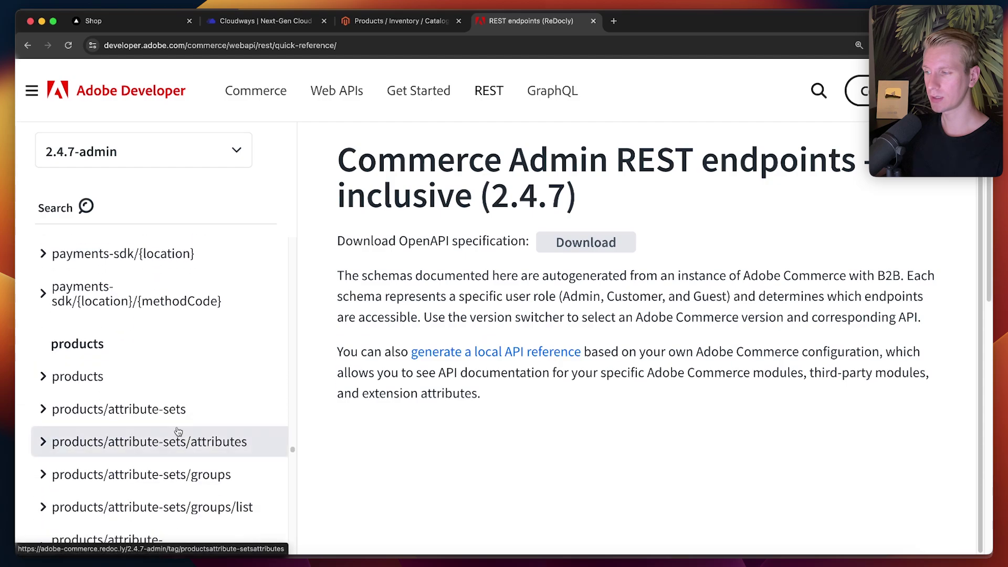
left_click(108, 375)
left_click(118, 378)
scroll(601, 319, "up", 4)
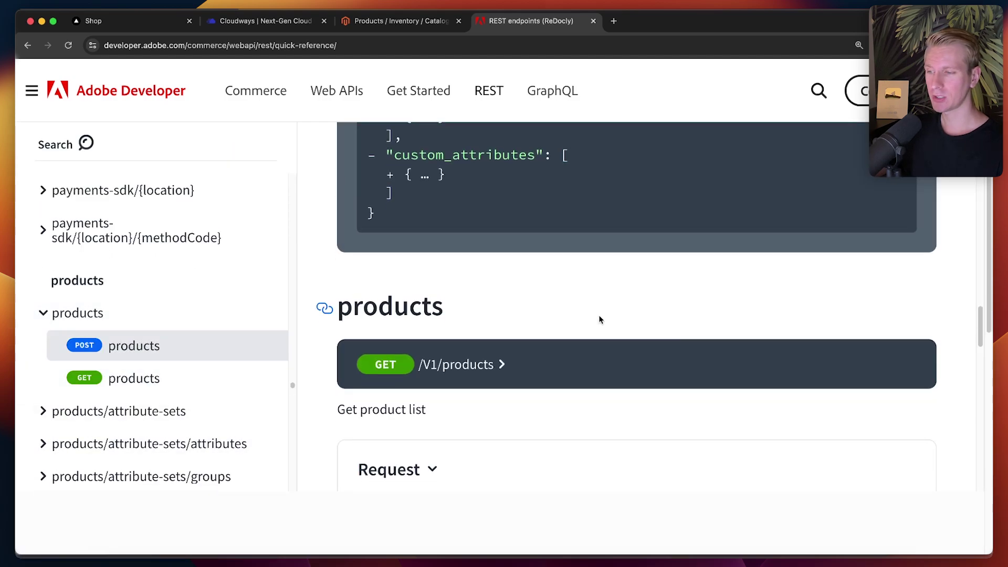
scroll(601, 319, "down", 2)
left_click(455, 307)
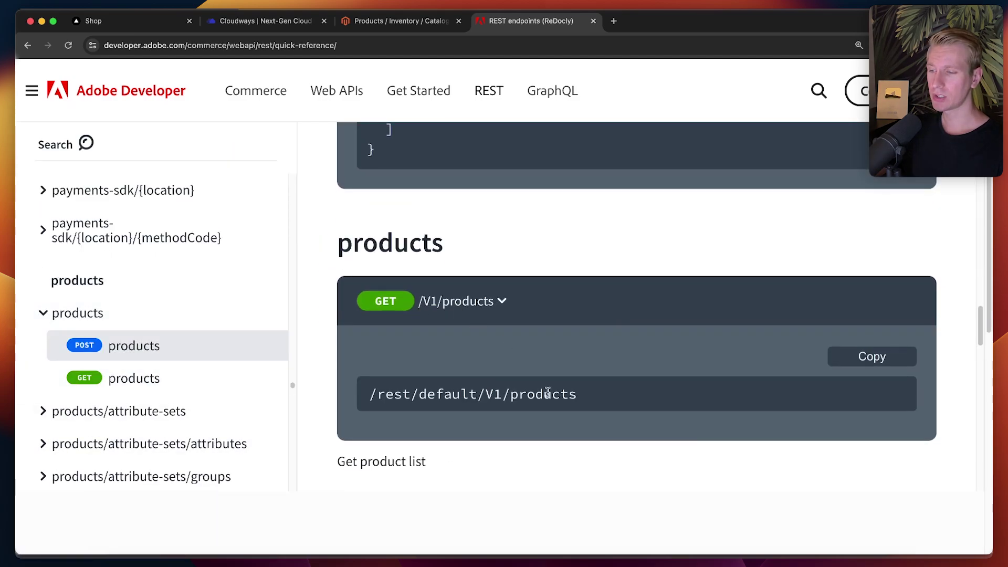
left_click_drag(578, 398, 367, 397)
left_click(387, 397)
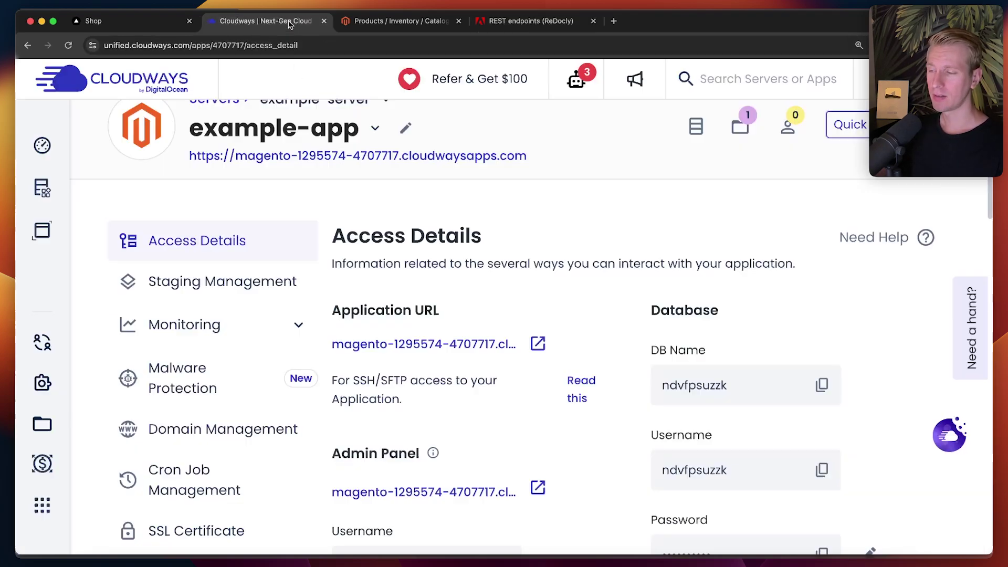
Reopen the storefront in a new tab and copy the /rest/default/V1/products path
key("super+2")
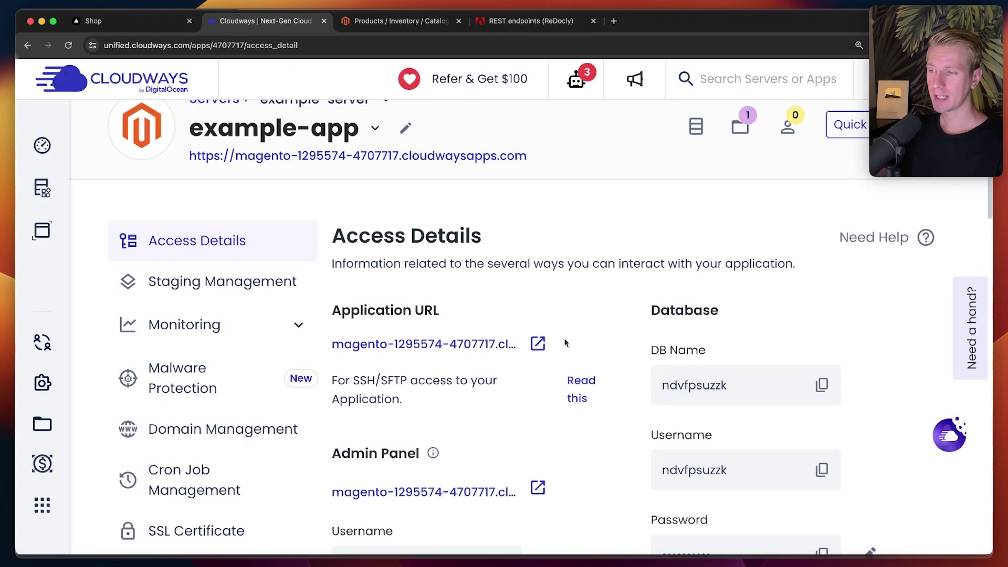
left_click(536, 344)
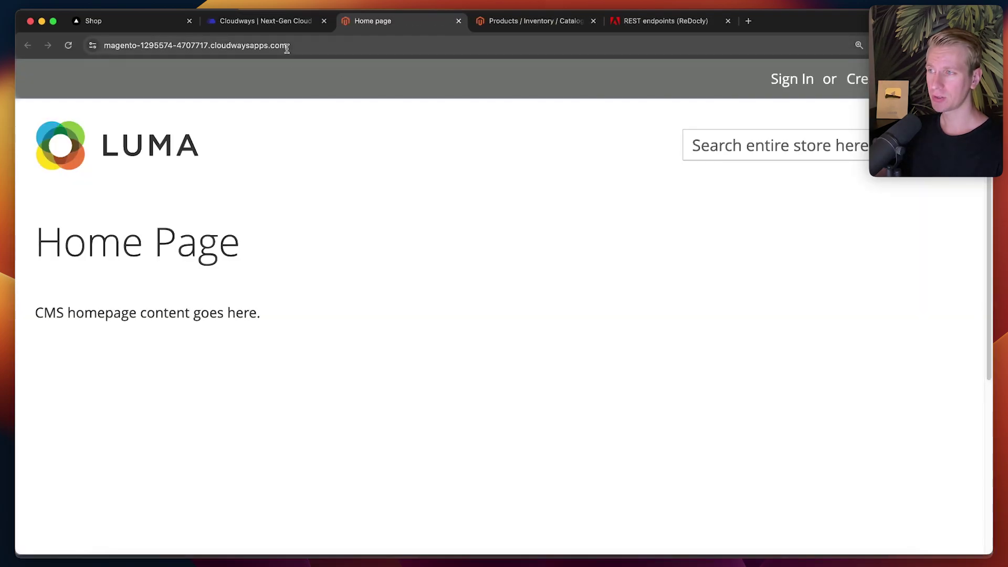
left_click(271, 47)
left_click(364, 141)
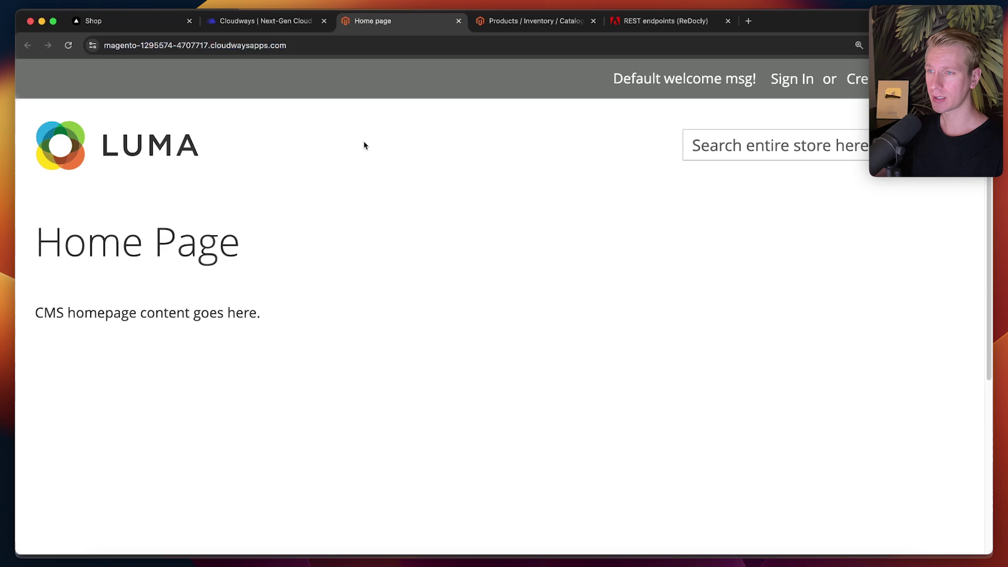
left_click(682, 20)
left_click_drag(595, 401, 334, 402)
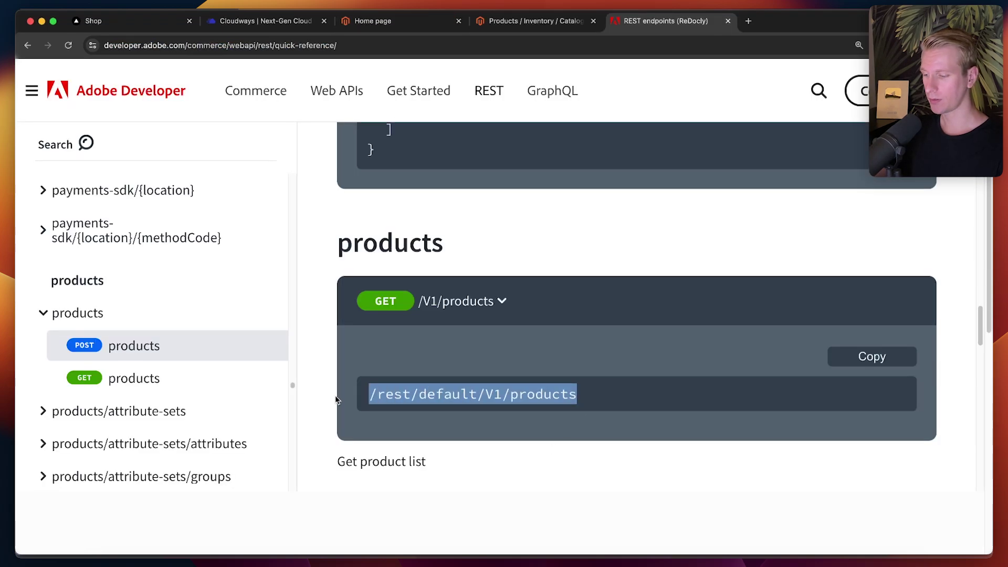
key("super+c")
left_click(368, 21)
left_click(387, 46)
Load the store URL plus /rest/default/V1/products, getting the 'consumer isn't authorized' error
left_click(387, 45)
key("super+v")
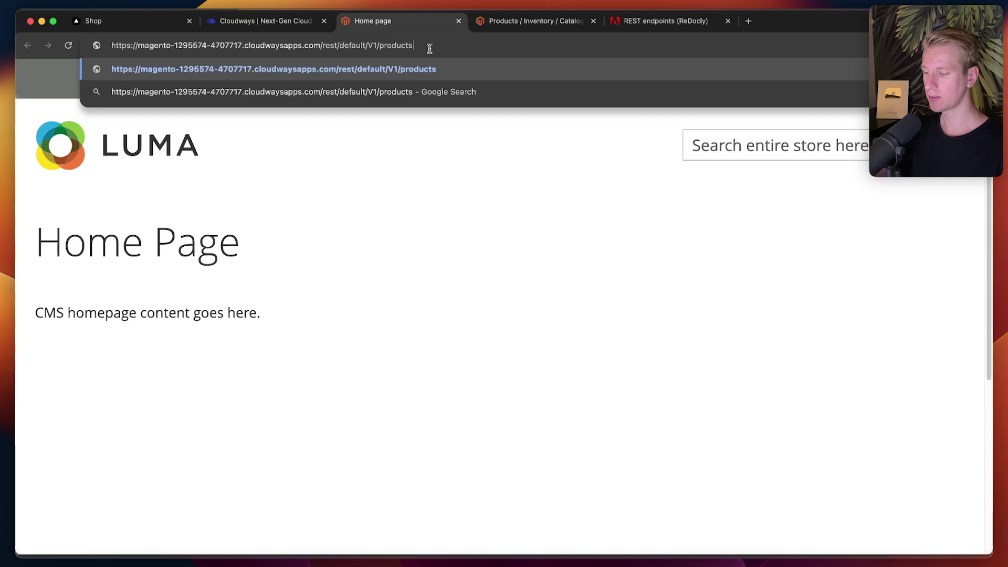
key("super+a")
key("Return")
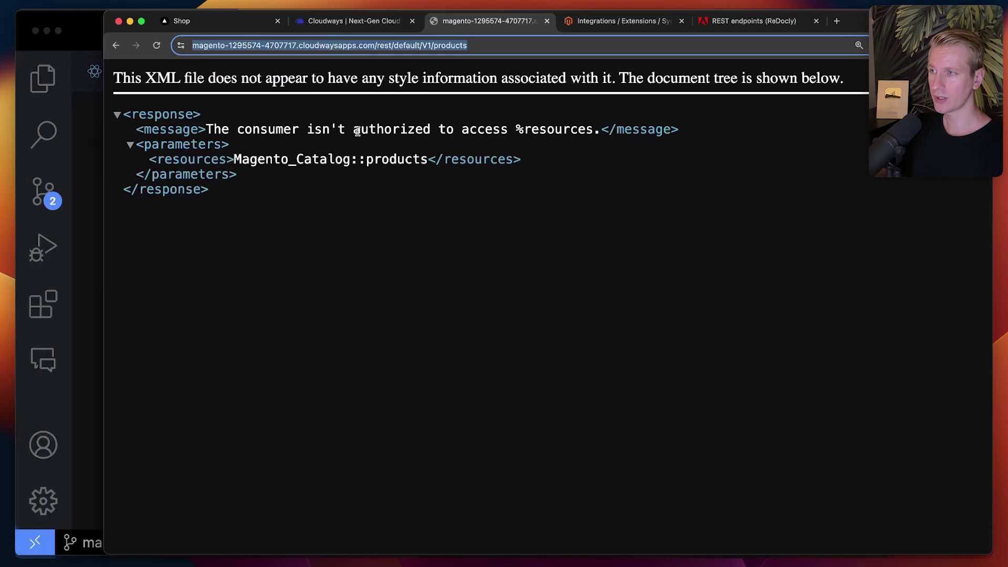
left_click(242, 31)
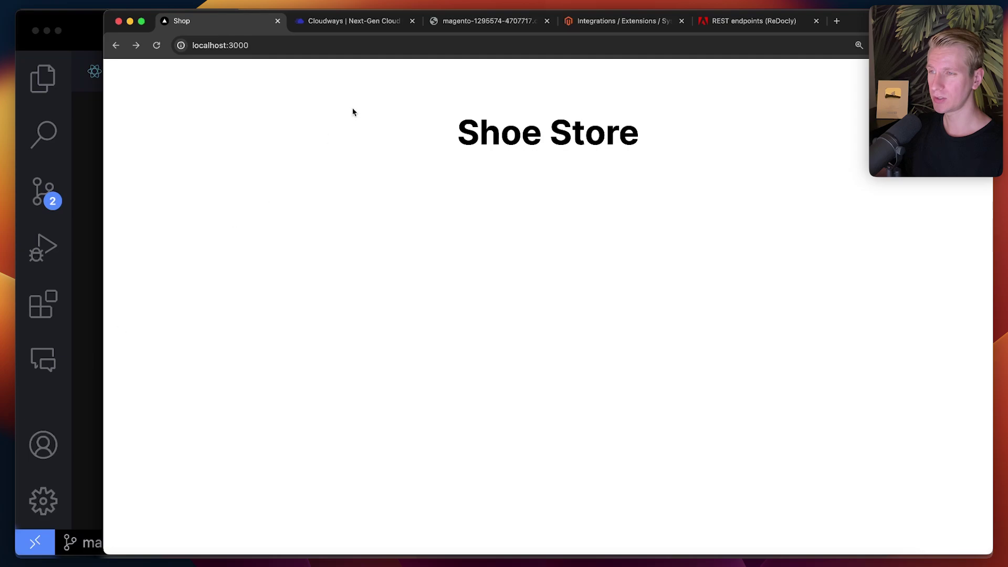
Add an await fetch of the Magento /rest/default/V1/products URL at the top of Home and save
left_click(488, 21)
left_click(182, 21)
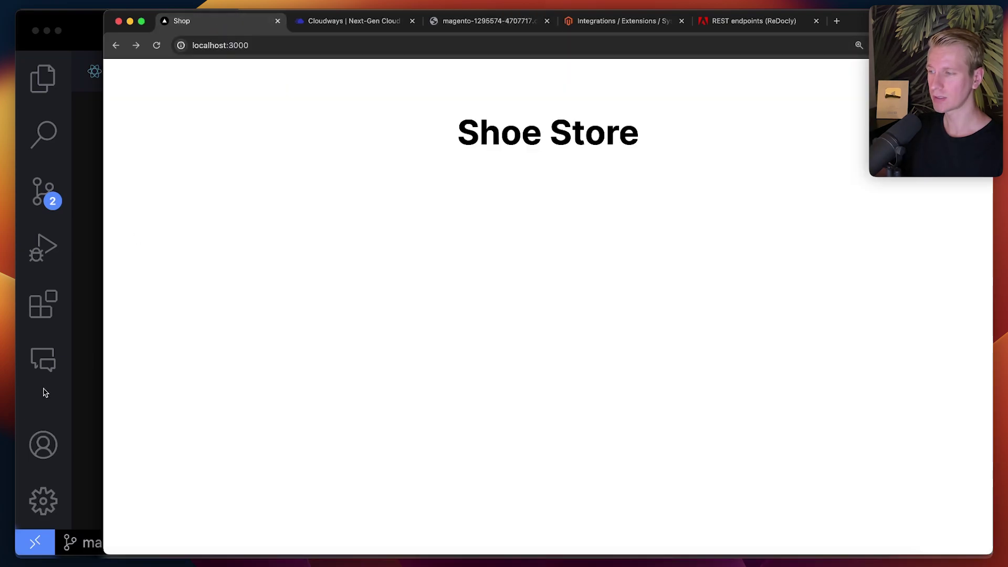
left_click(45, 393)
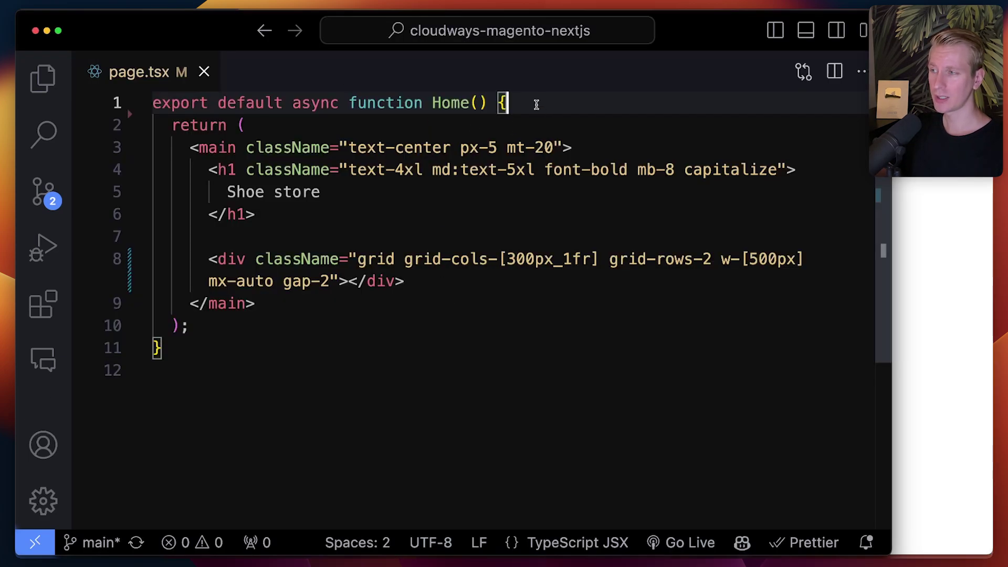
key("super+Tab")
key("super+Tab")
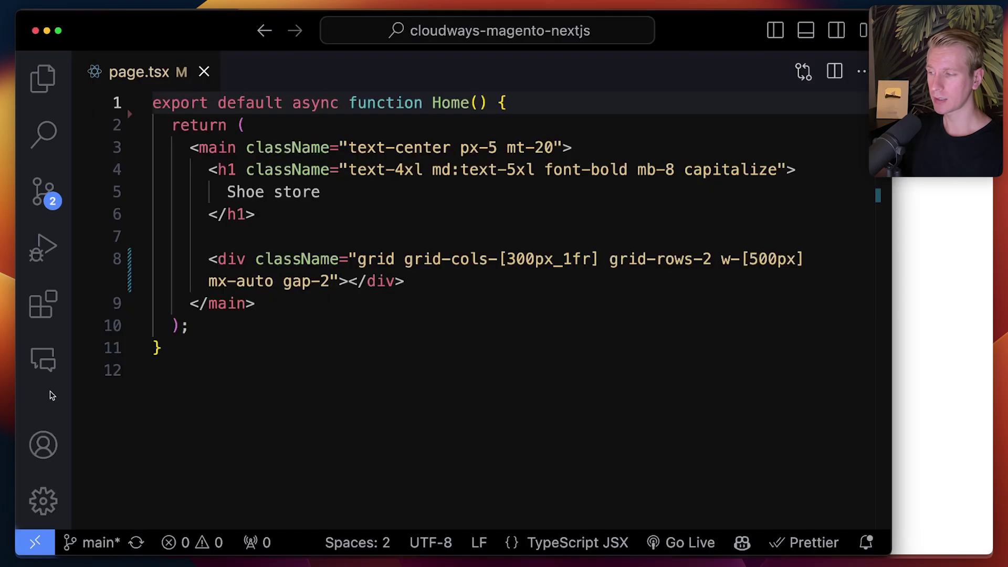
double_click(323, 105)
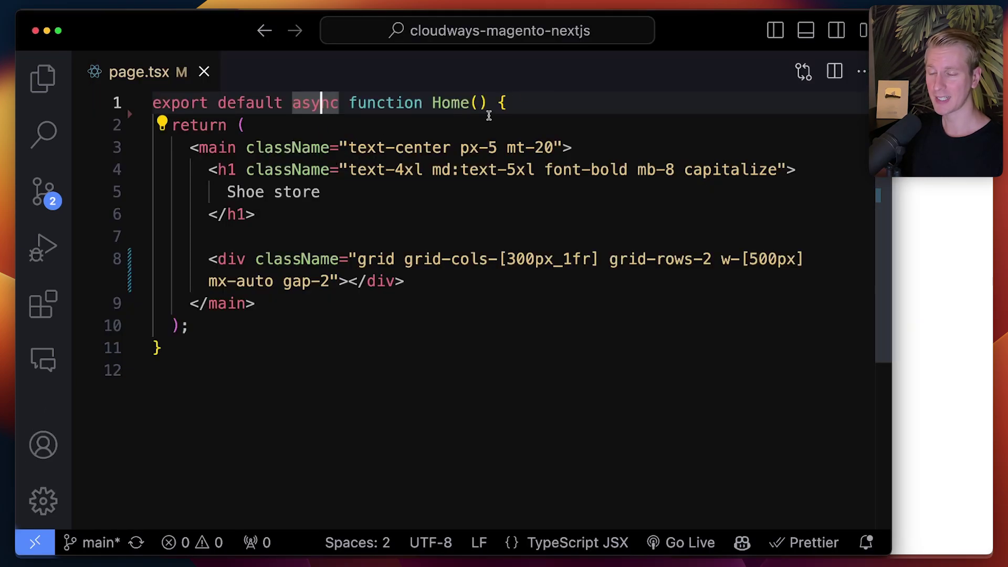
left_click(586, 100)
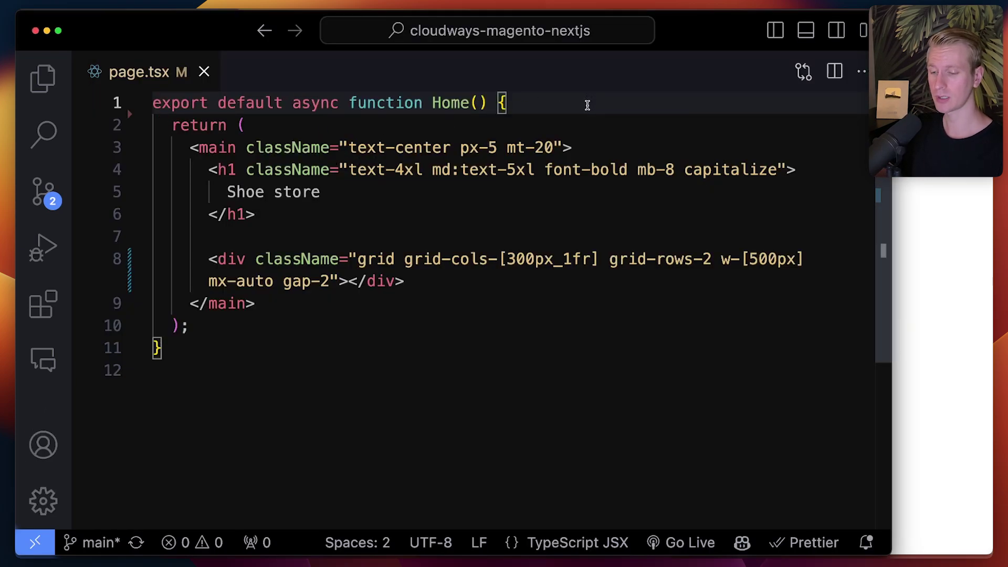
key("Return")
key("Return")
key("Up")
type("await ")
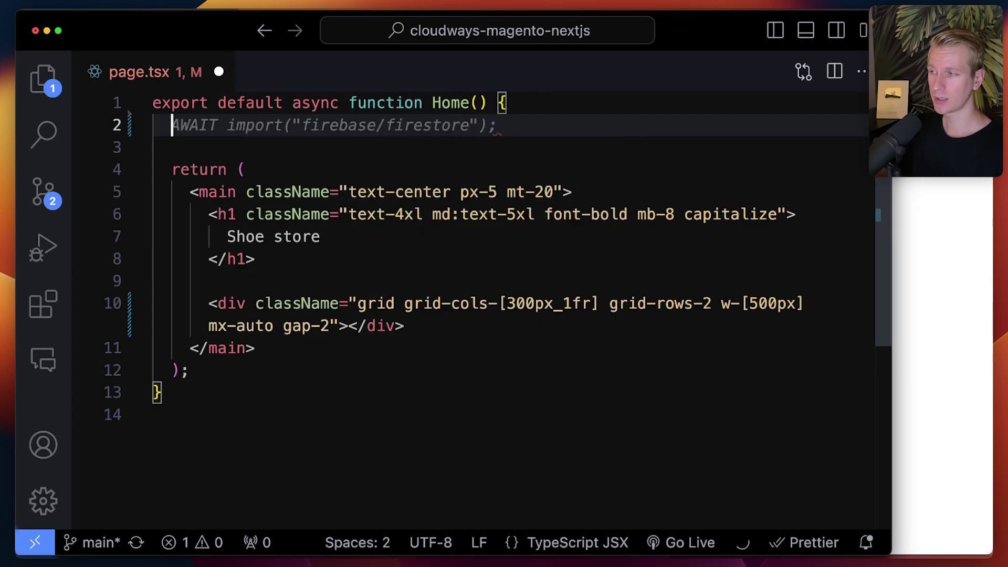
type("fetch('")
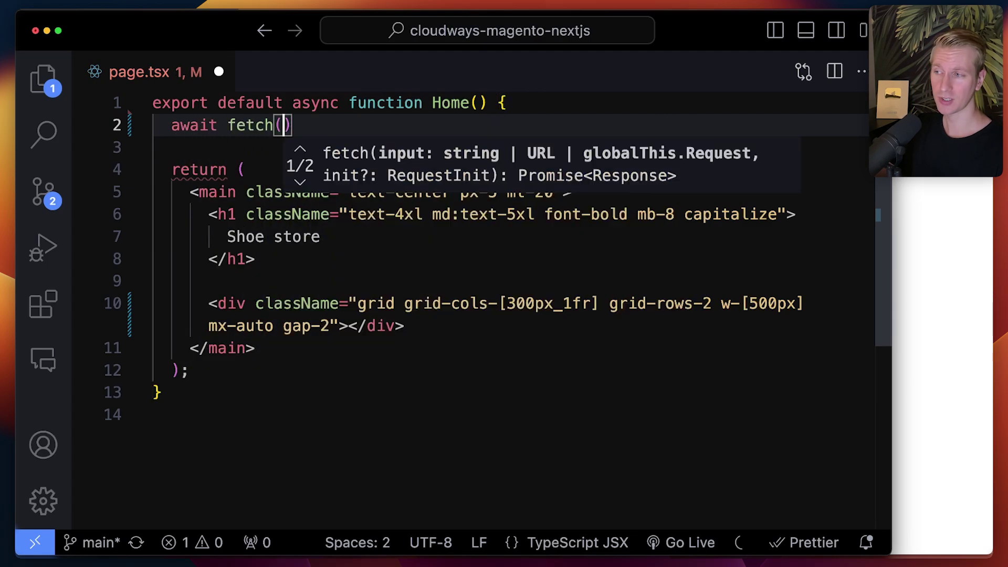
key("ctrl+v")
key("ctrl+s")
Append ?searchCriteria=all to the fetch URL and save page.tsx
left_click(348, 193)
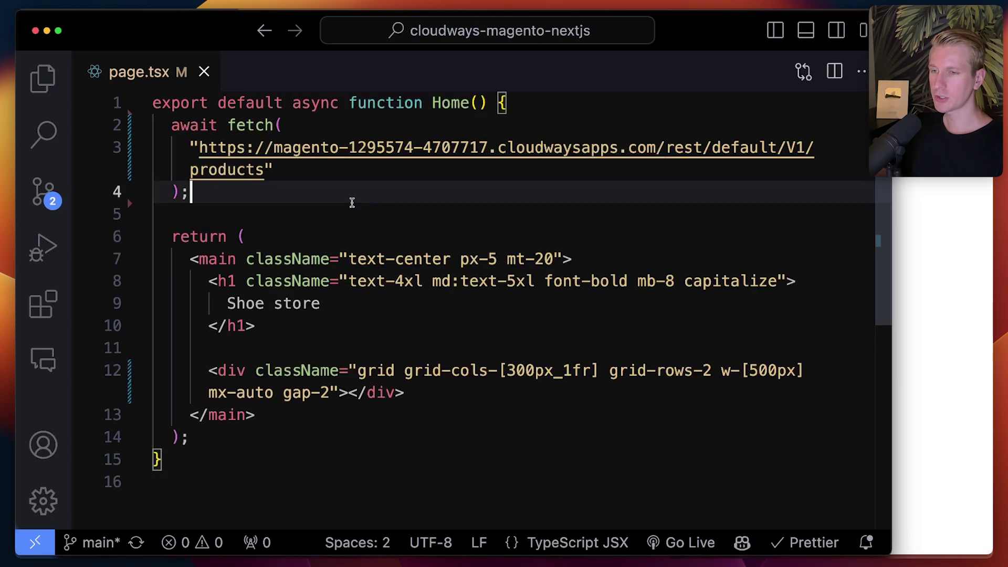
left_click(272, 169)
type("?sear")
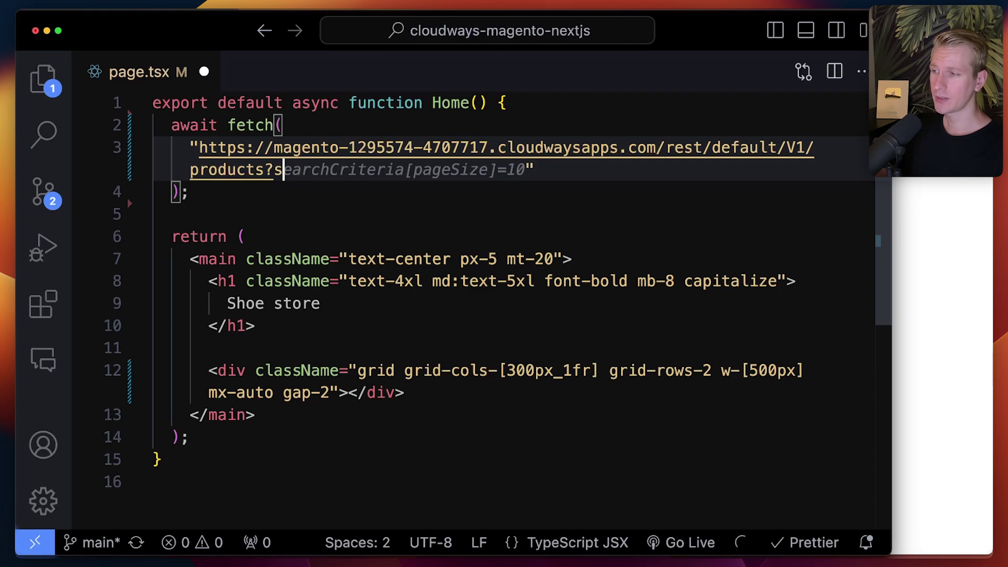
key("Left")
key("Left")
key("Left")
key("Left")
key("shift+Home")
key("shift+Home")
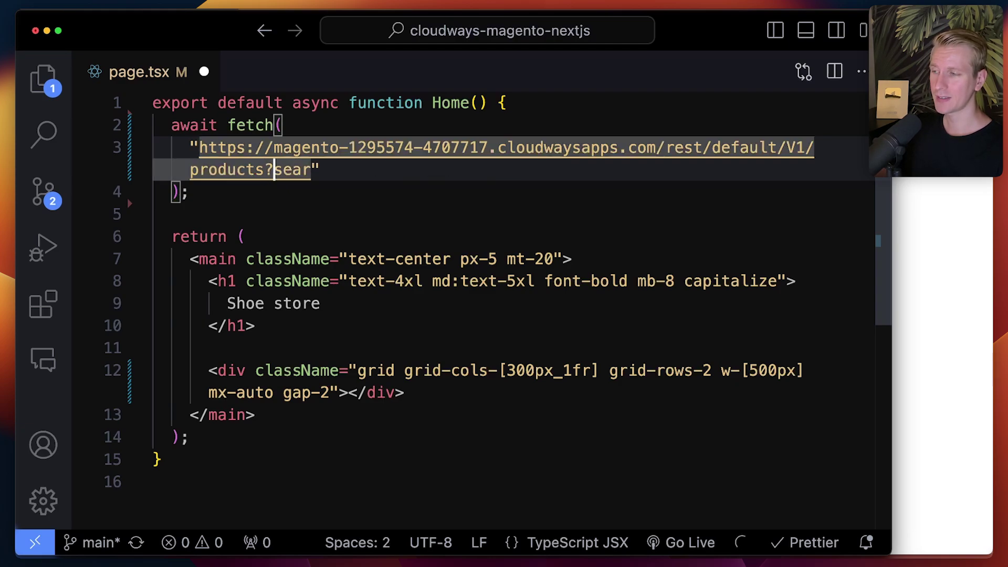
key("Right")
key("Right")
key("Right")
key("Right")
type("chCri")
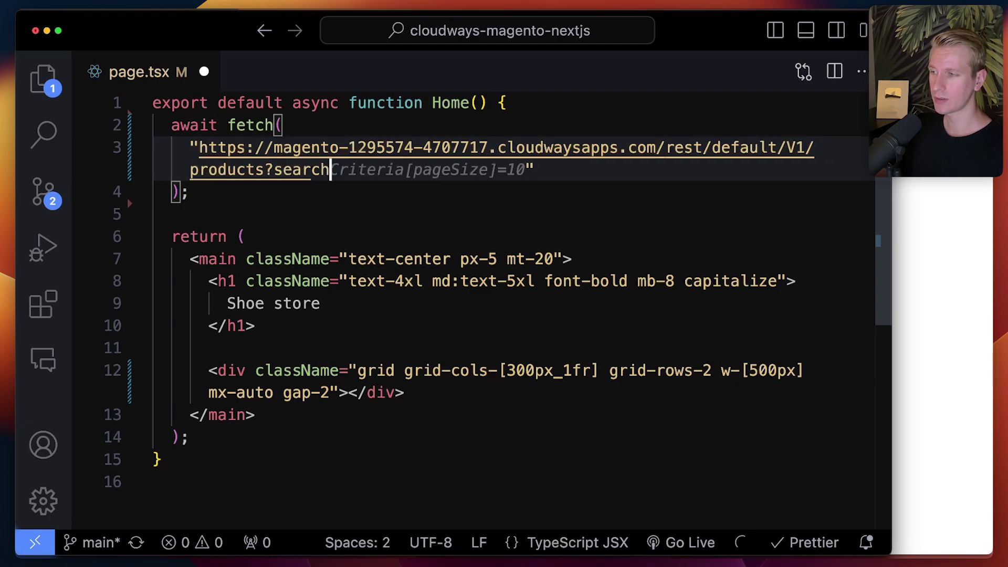
type("teria=all")
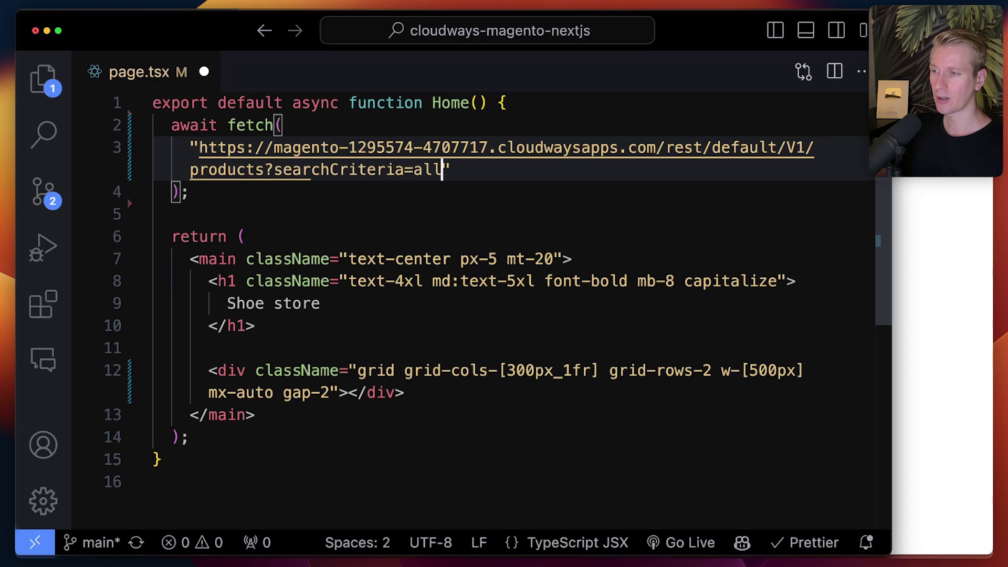
key("cmd+s")
left_click(190, 193)
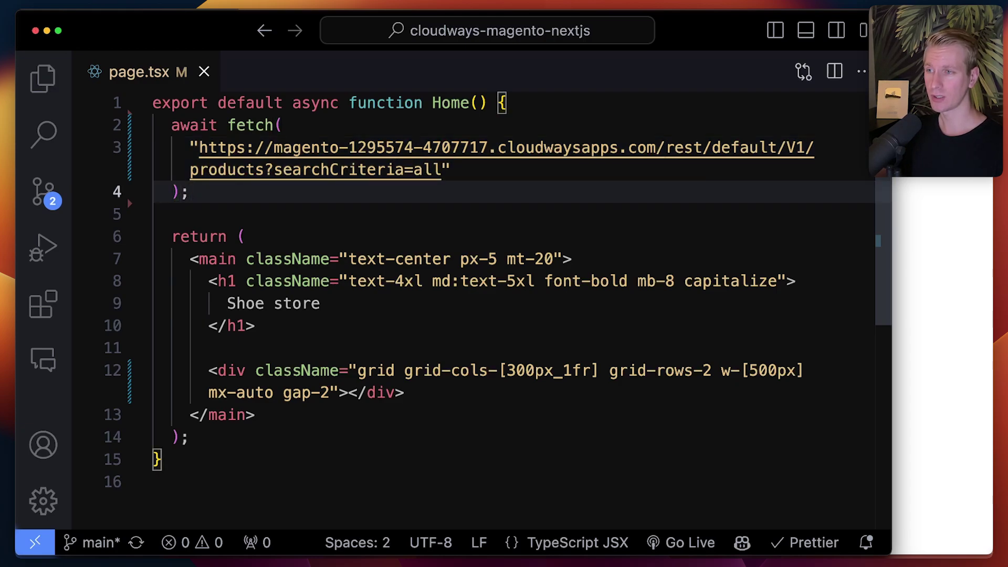
key("cmd+Tab")
scroll(58, 451, "down", 2)
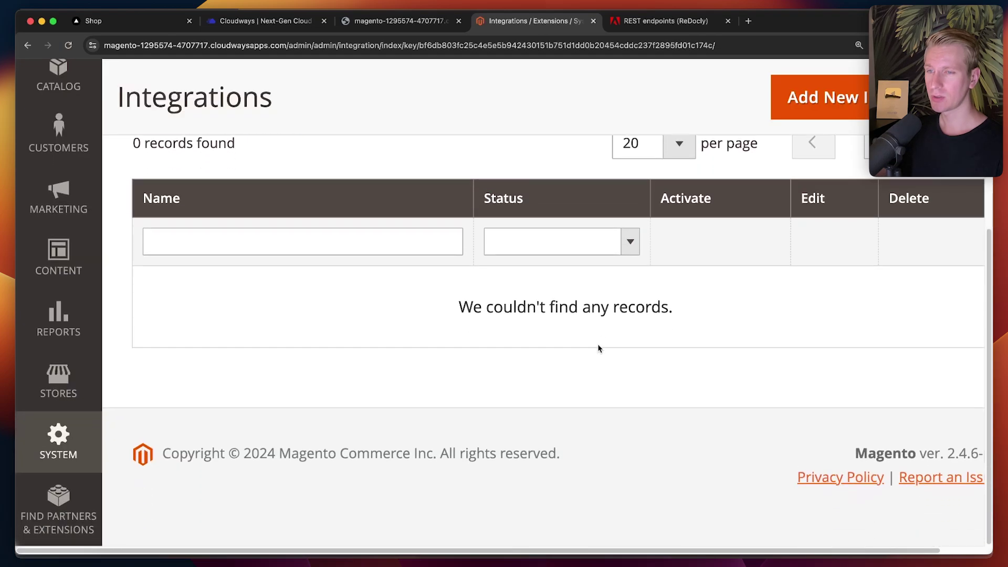
Add a new integration and name it 'first'
scroll(858, 164, "up", 1)
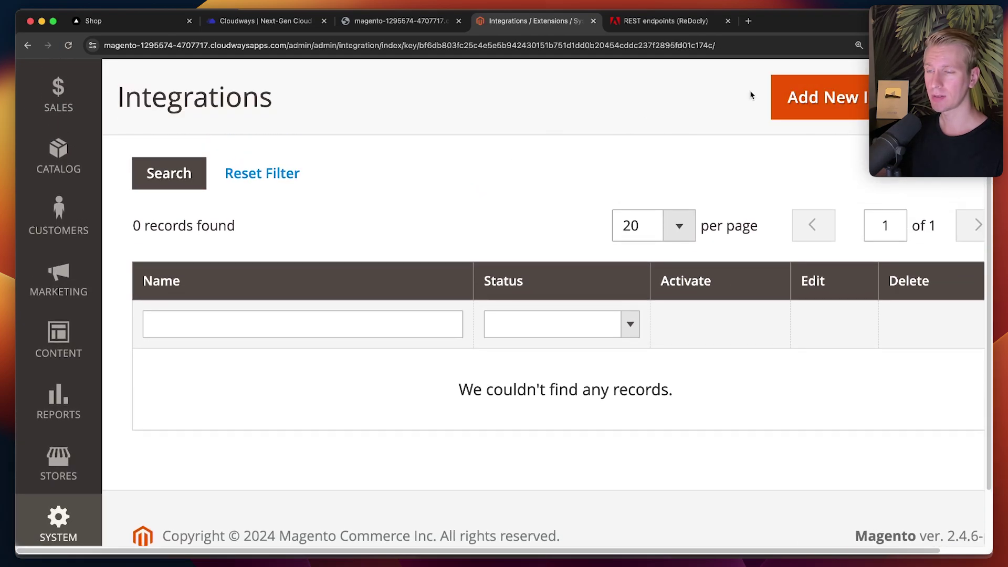
left_click(813, 109)
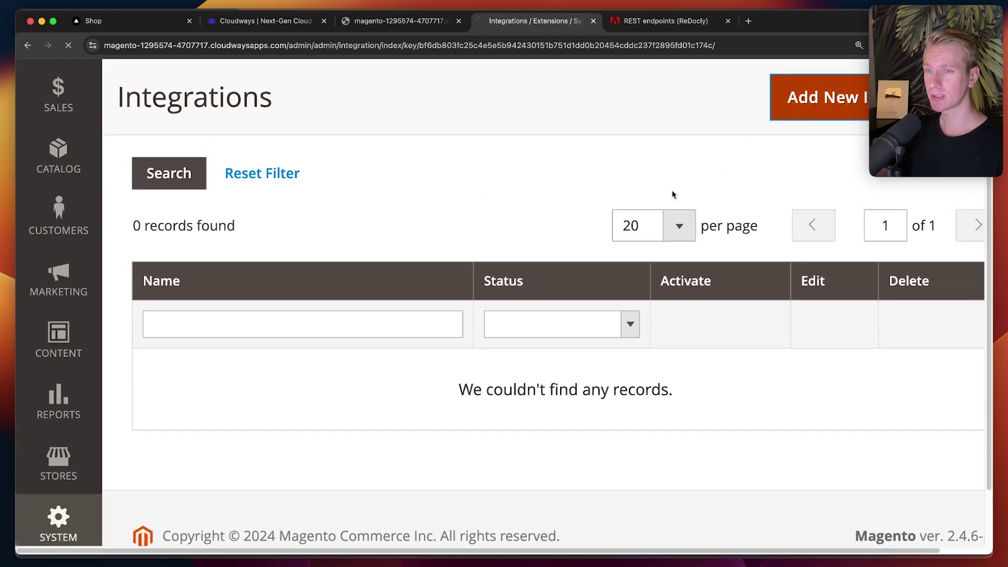
scroll(685, 193, "down", 1)
type("first")
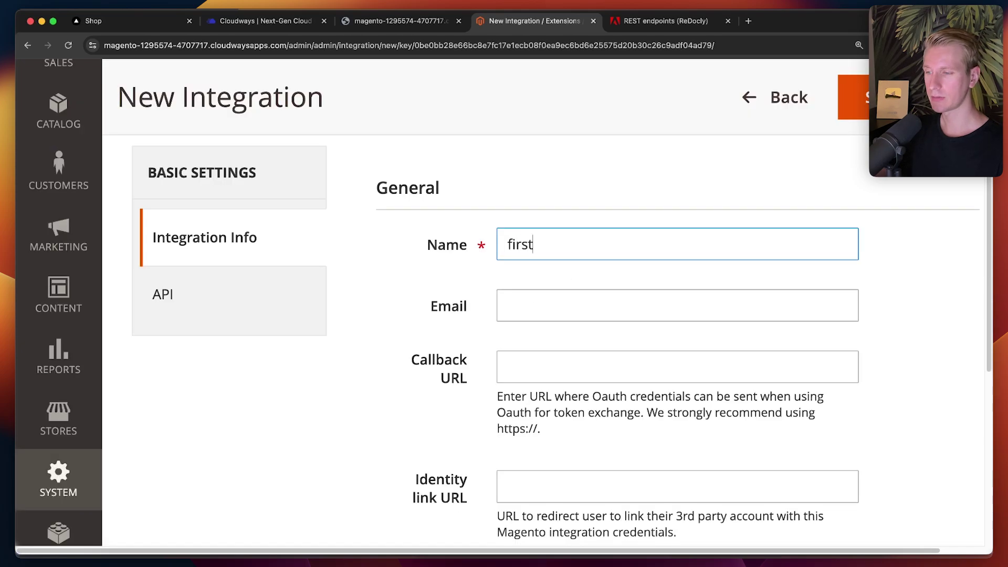
scroll(288, 408, "down", 5)
Copy the admin password from Cloudways into the Your Password verification field
left_click(558, 321)
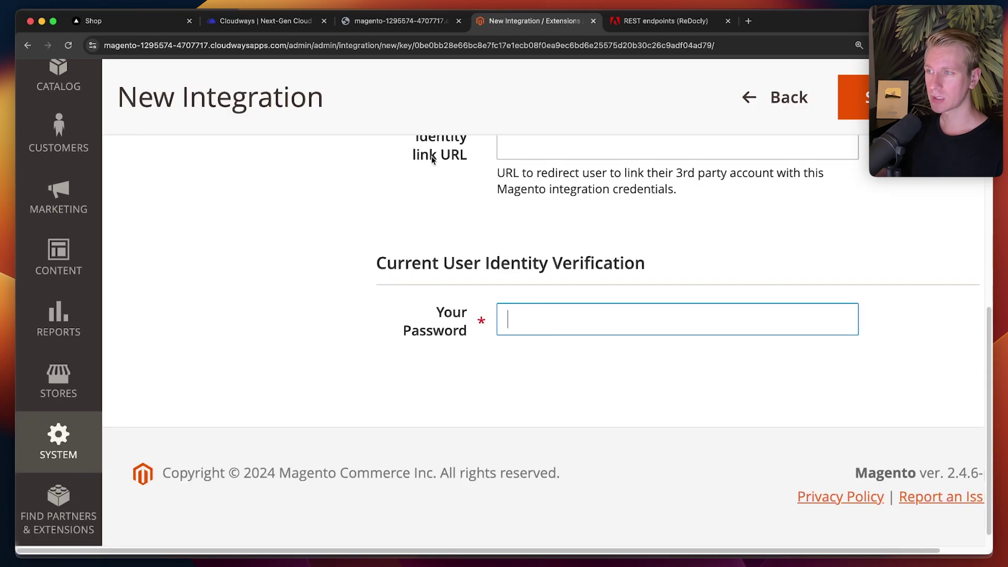
left_click(274, 22)
scroll(504, 472, "down", 3)
left_click(503, 493)
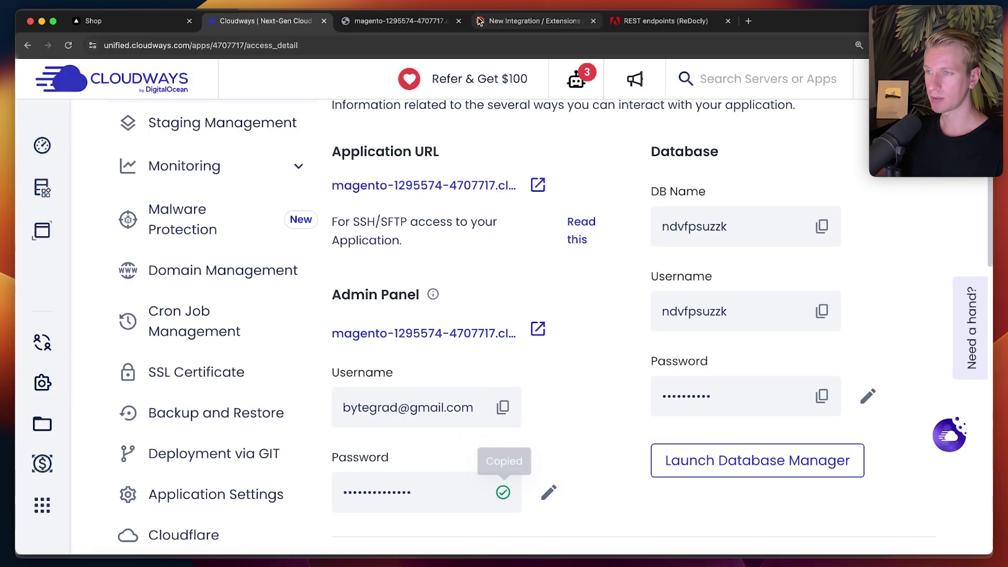
left_click(480, 21)
key("super+v")
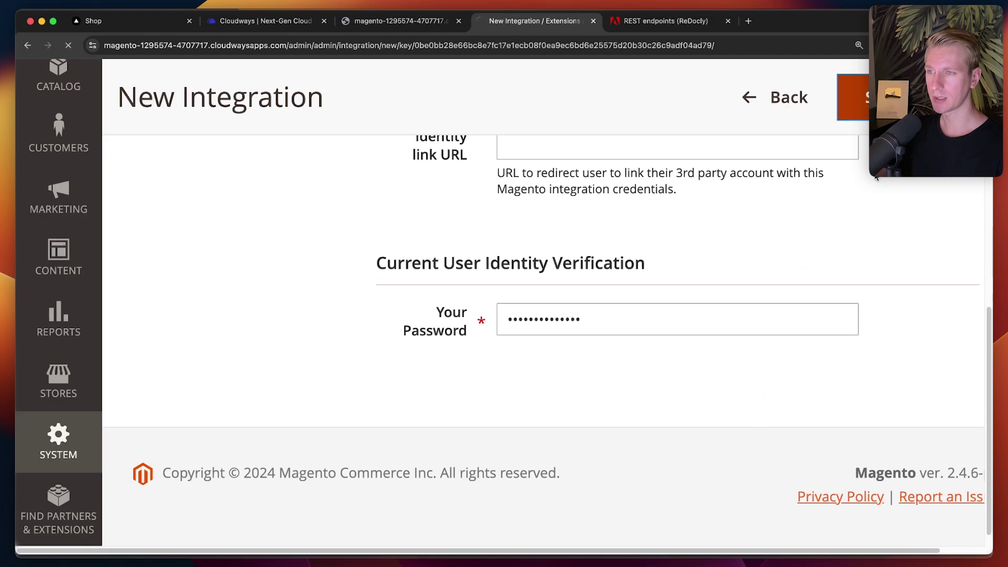
scroll(320, 251, "up", 5)
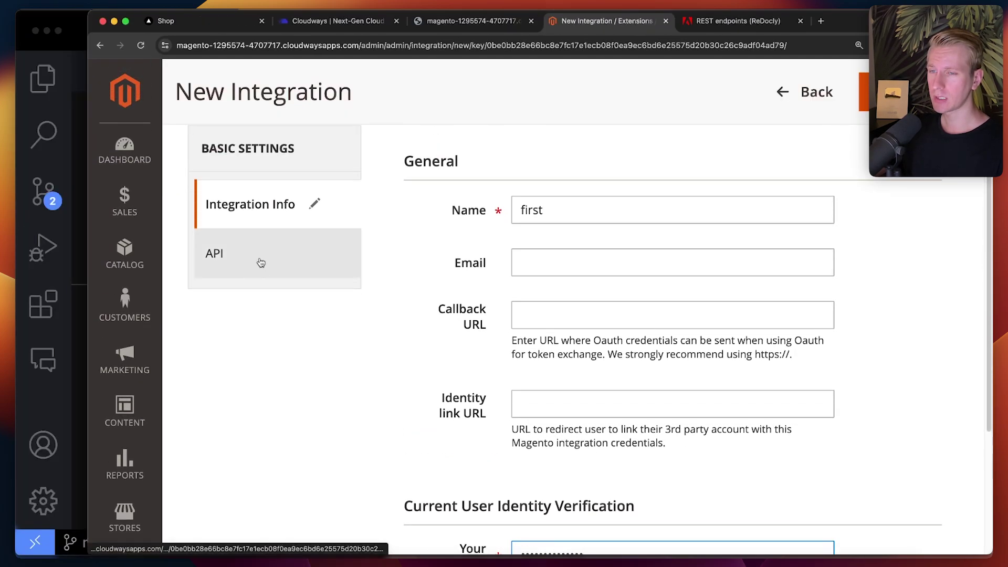
On the API tab, keep Resource Access on Custom and tick the whole Catalog branch
left_click(273, 261)
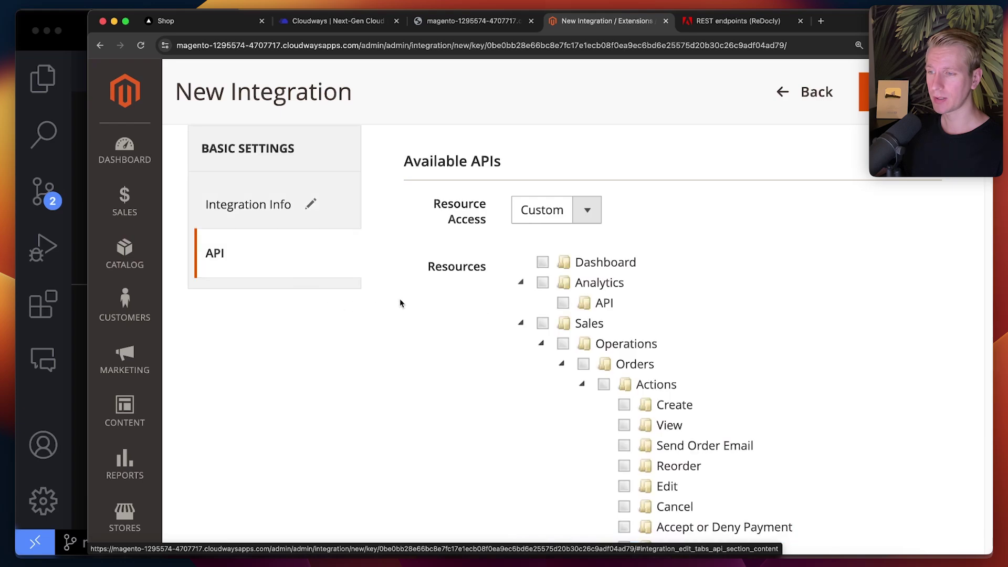
left_click(575, 214)
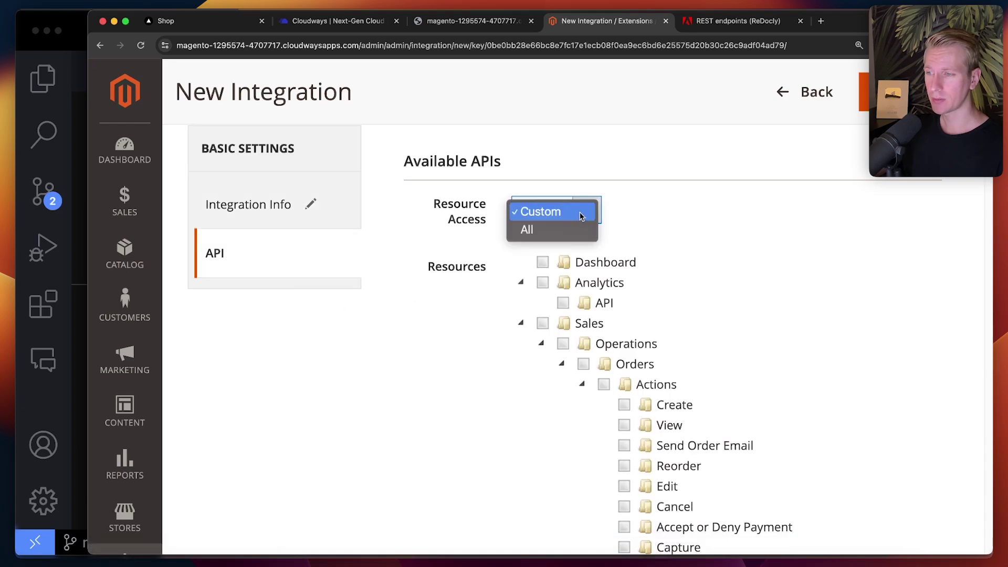
left_click(575, 213)
scroll(563, 336, "down", 3)
scroll(563, 349, "down", 10)
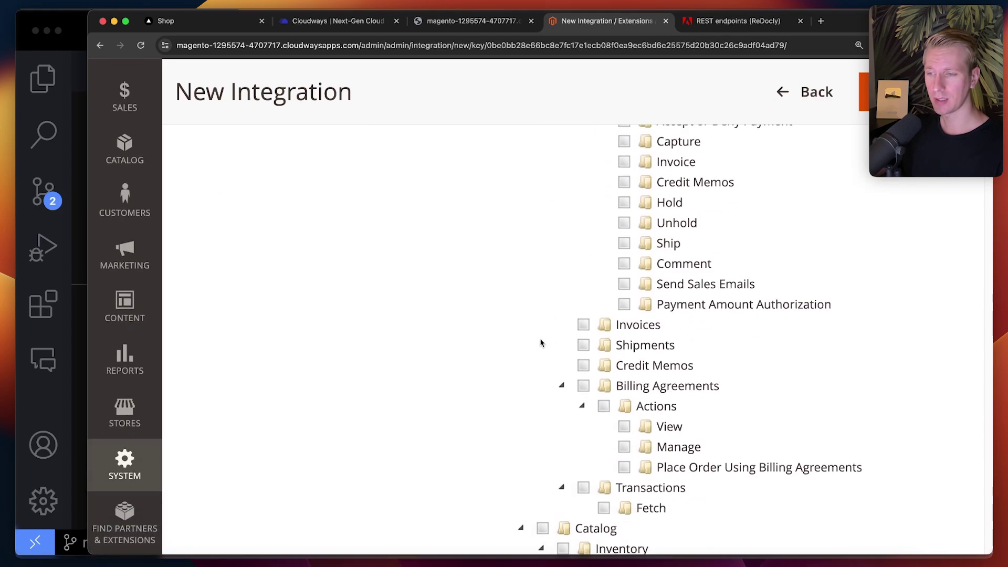
scroll(524, 239, "down", 3)
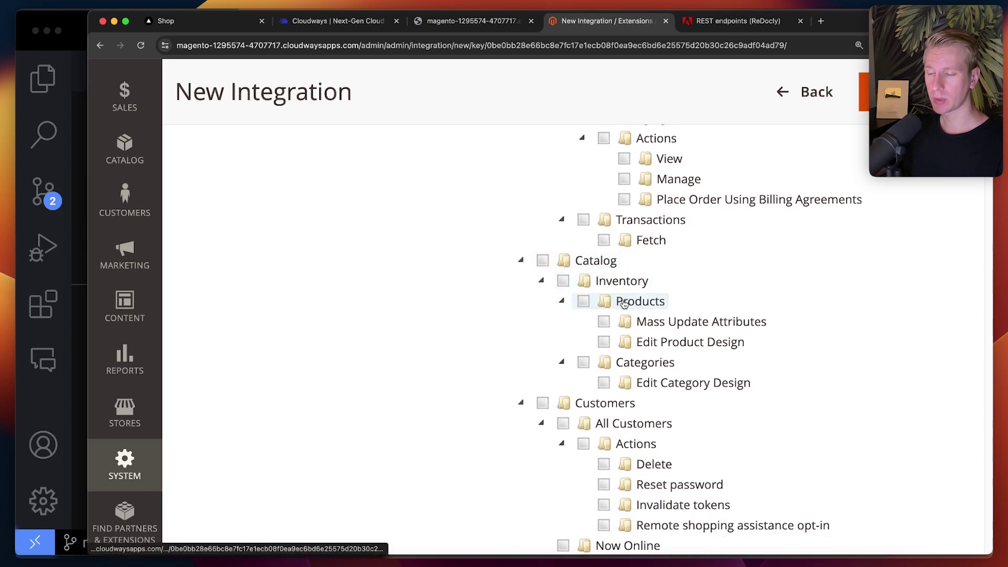
left_click(542, 261)
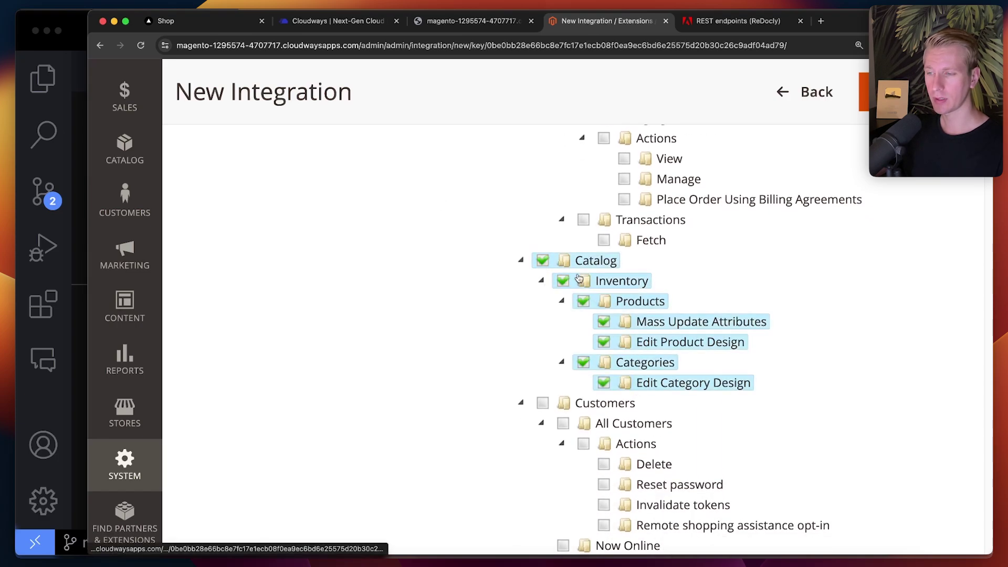
scroll(516, 279, "up", 15)
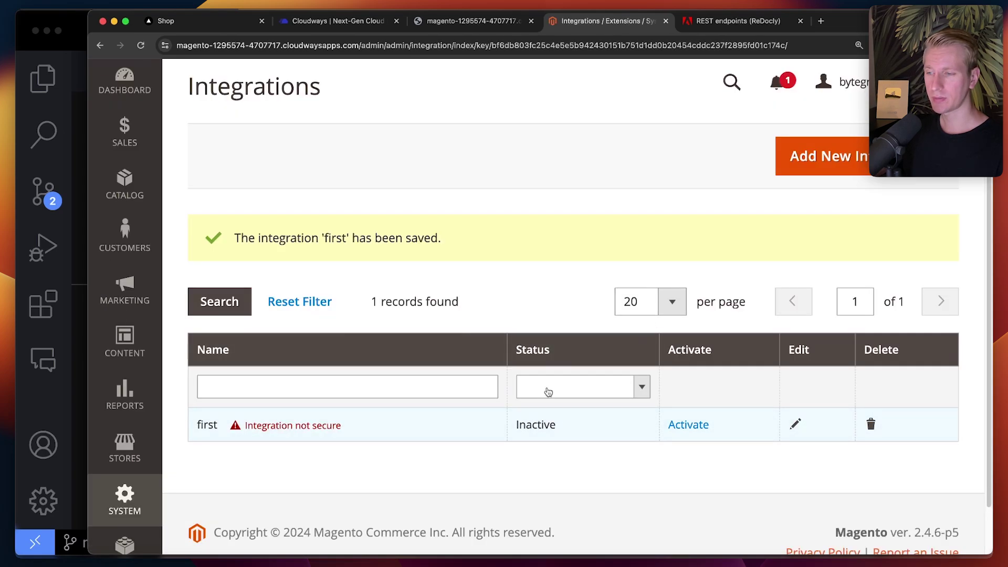
Activate 'first', allow its Catalog access, and select the generated access token
left_click(672, 426)
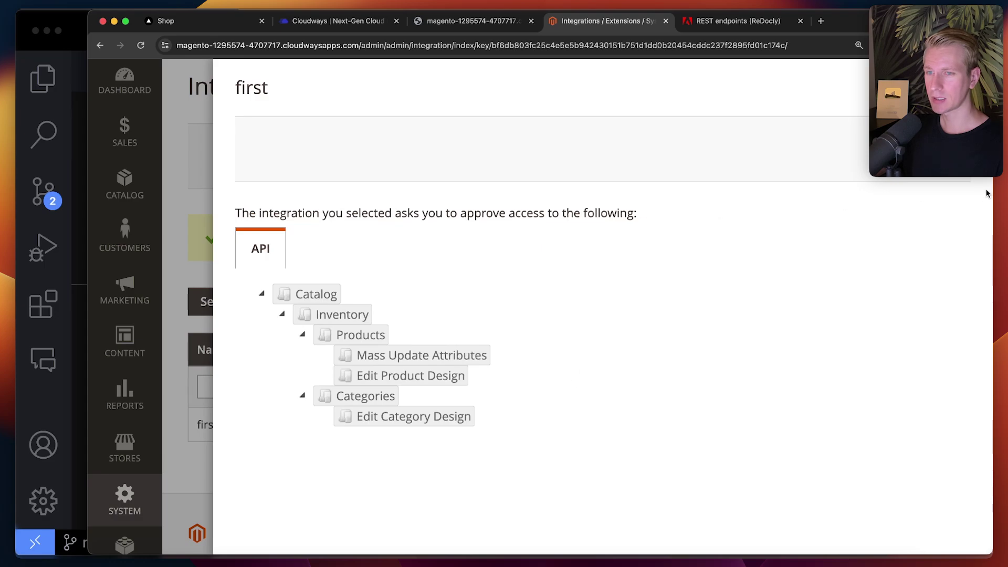
left_click(940, 88)
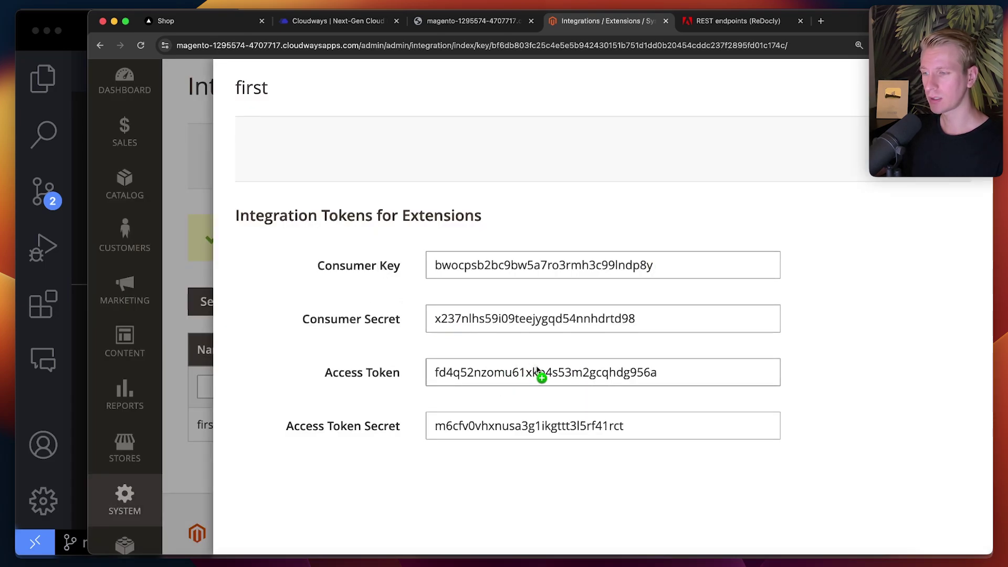
left_click_drag(688, 380, 427, 376)
left_click(75, 397)
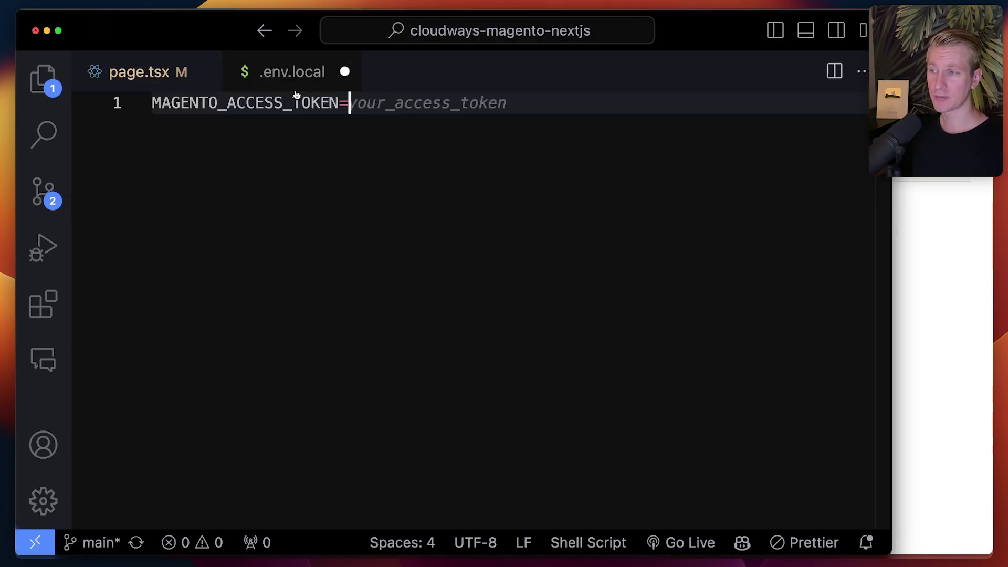
Paste the access token after MAGENTO_ACCESS_TOKEN= in .env.local and save it
left_click(43, 78)
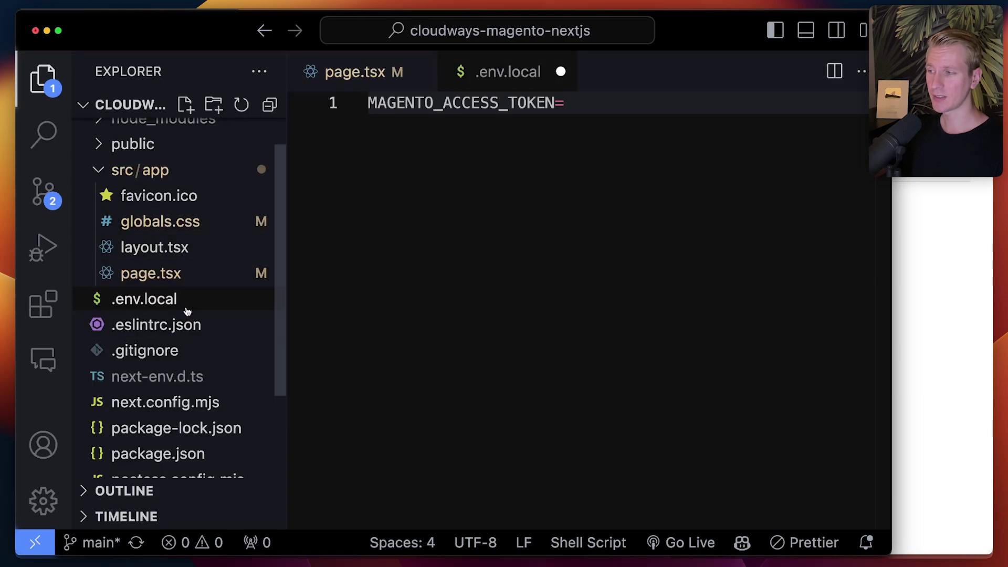
key("super+b")
key("super+v")
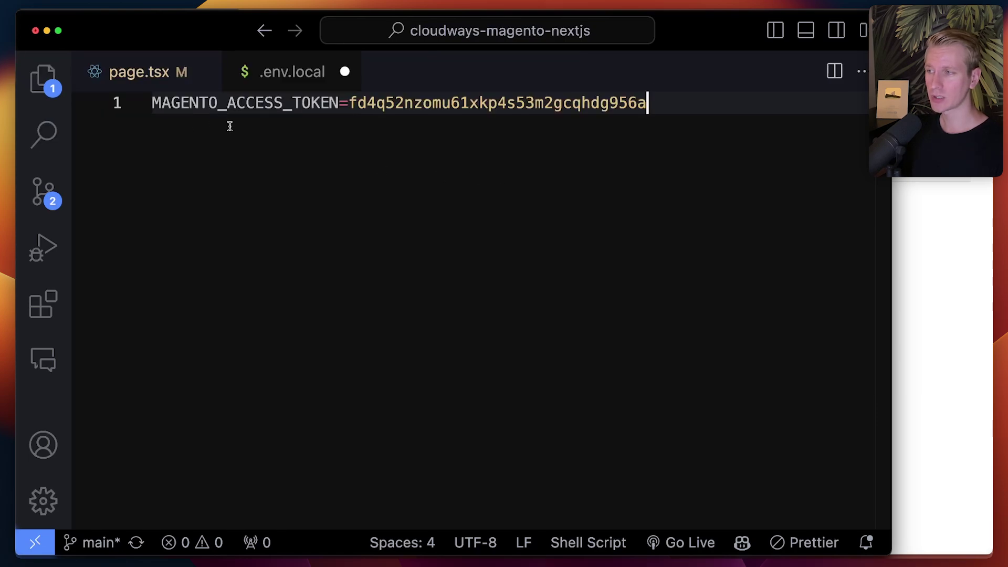
key("super+s")
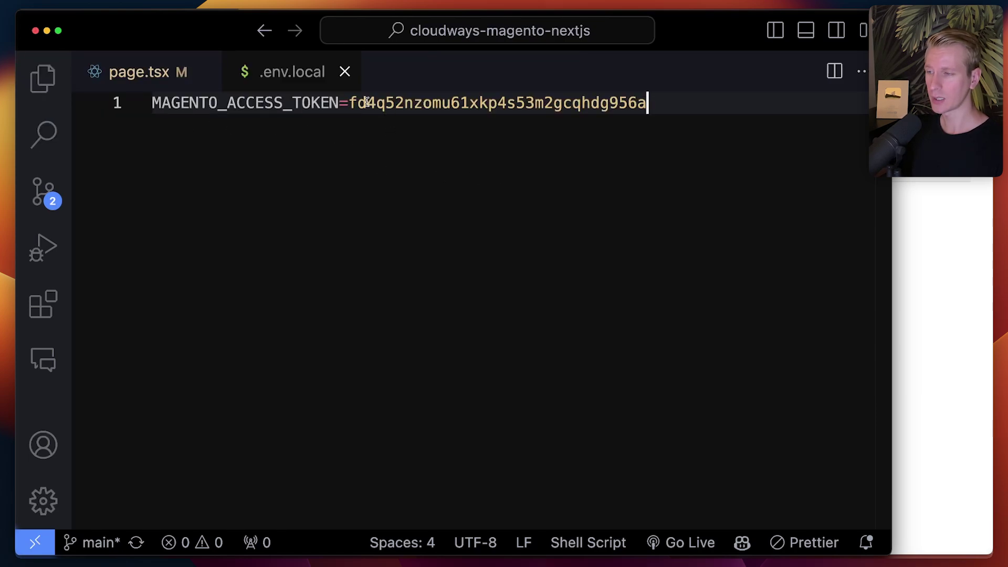
left_click(965, 349)
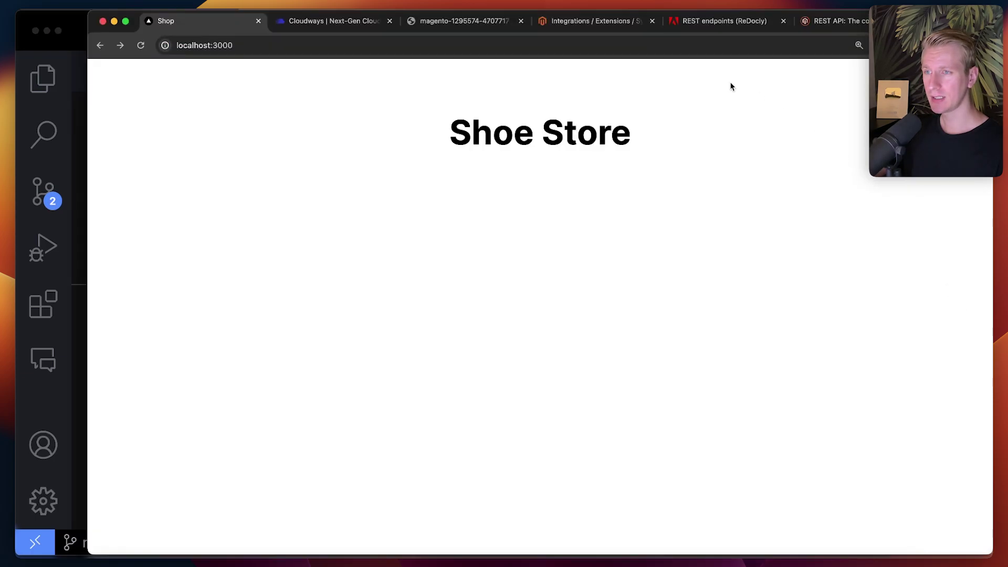
In Magento Admin, go to Stores > Configuration > Services > Magento Web API settings
left_click(607, 22)
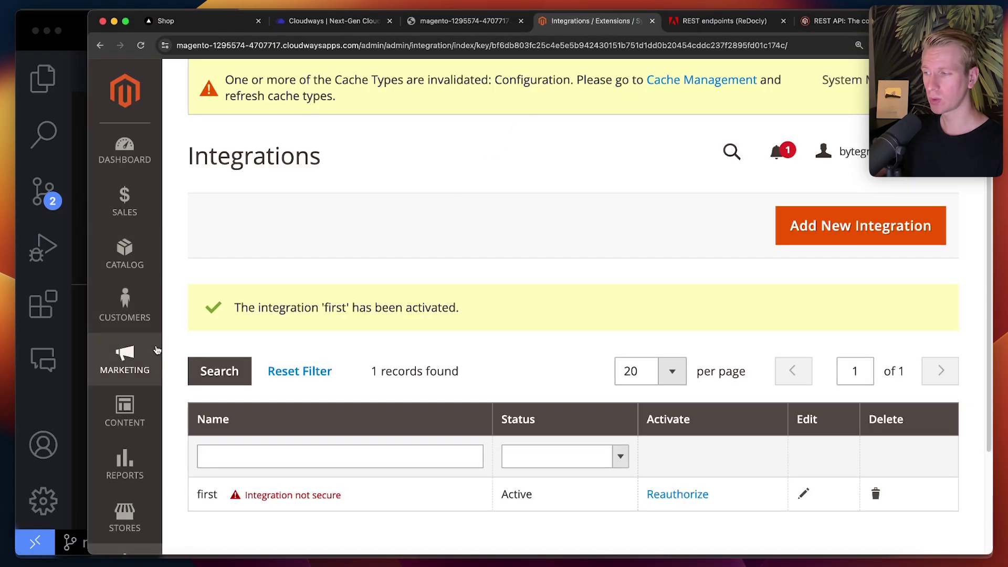
scroll(148, 291, "down", 1)
left_click(125, 499)
left_click(255, 190)
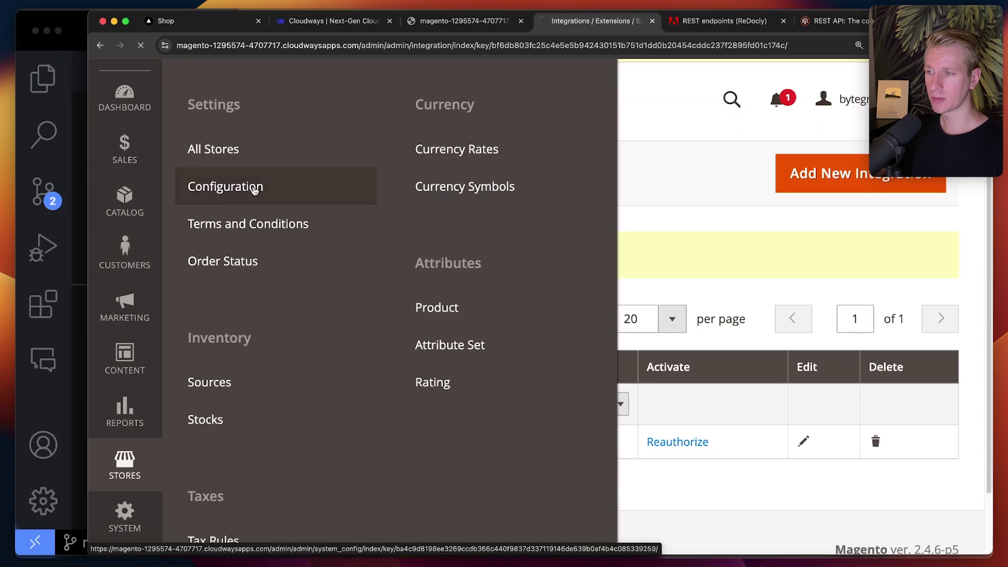
scroll(381, 331, "down", 10)
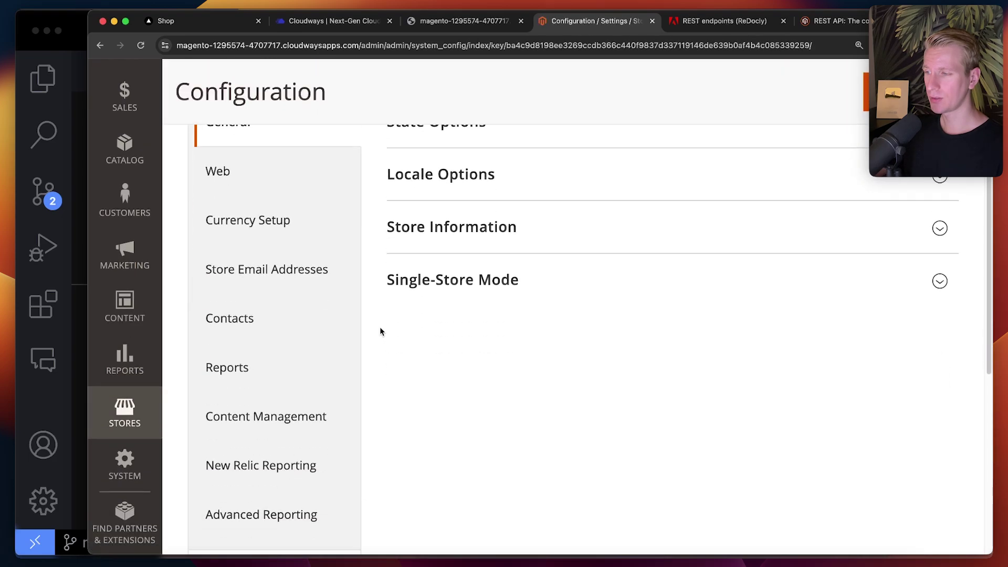
left_click(304, 342)
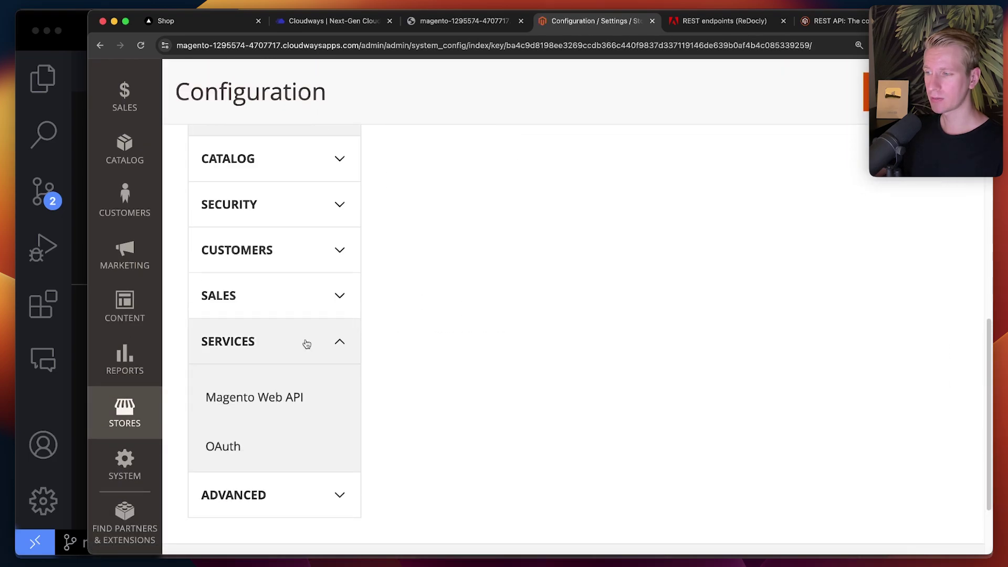
left_click(296, 403)
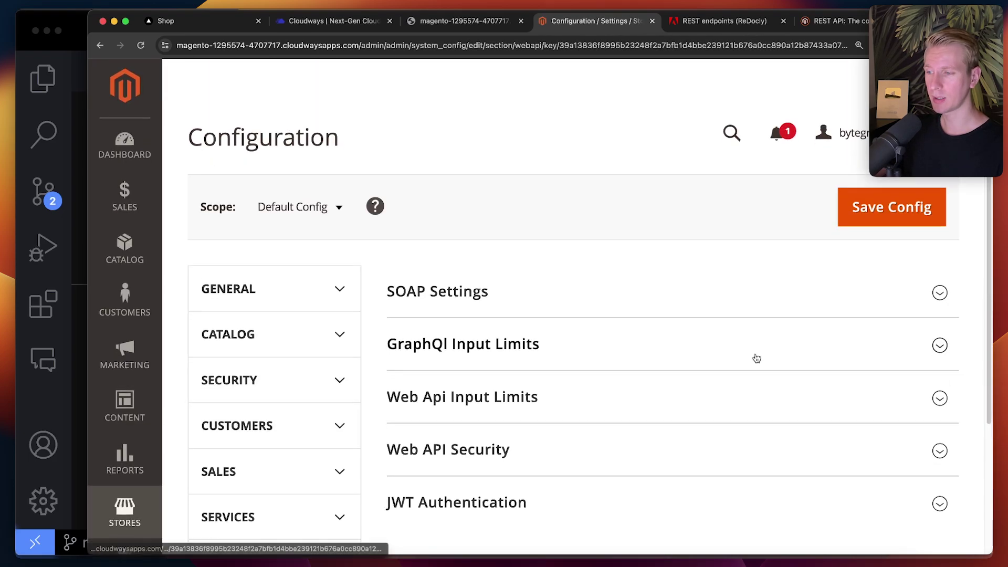
Set Web API Security's Allow Anonymous Guest Access to Yes and save the config
scroll(630, 362, "down", 2)
left_click(517, 381)
scroll(531, 383, "down", 2)
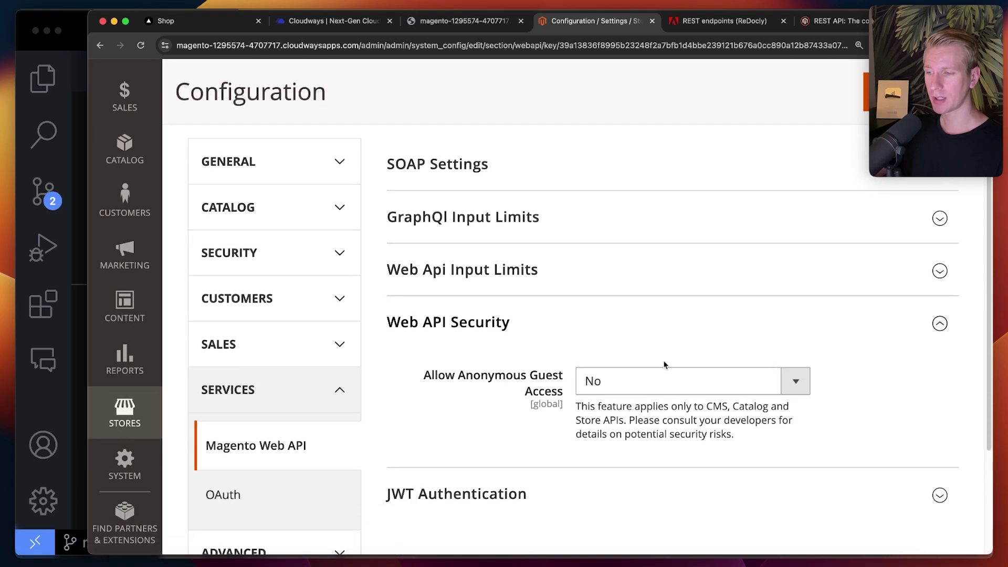
left_click(656, 387)
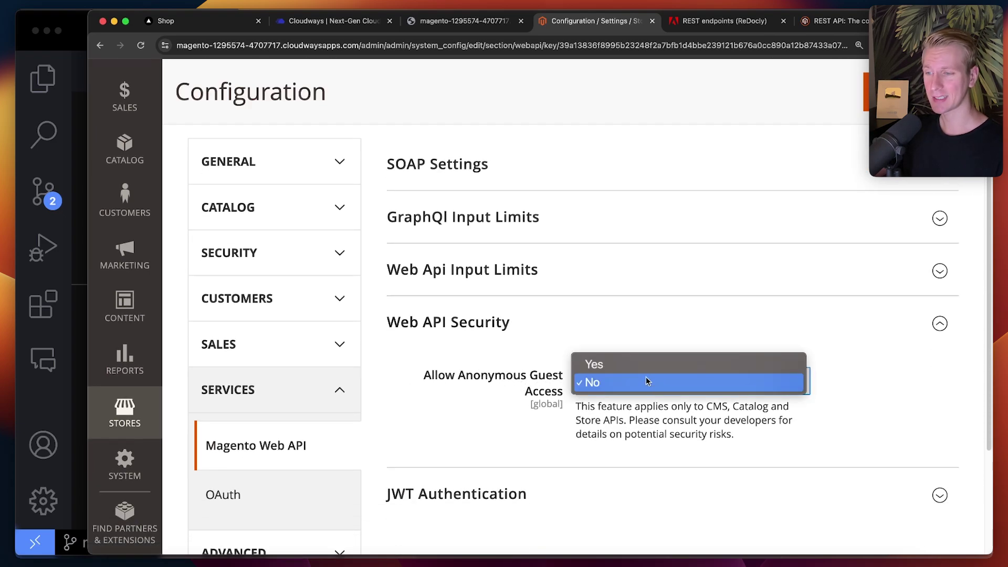
left_click(648, 364)
left_click(888, 92)
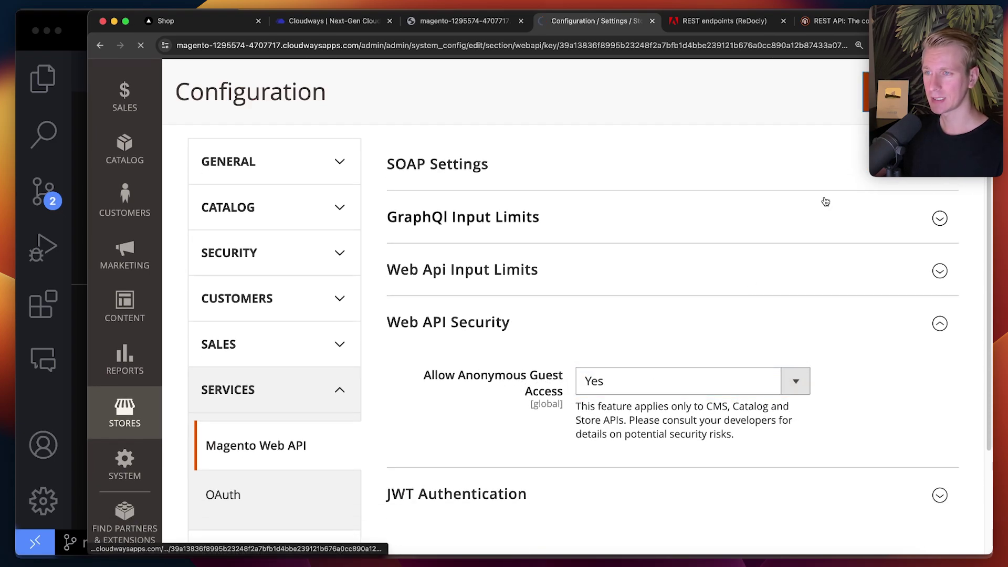
Under OAuth Consumer Settings, allow OAuth access tokens as standalone Bearer tokens (Yes)
scroll(406, 299, "down", 10)
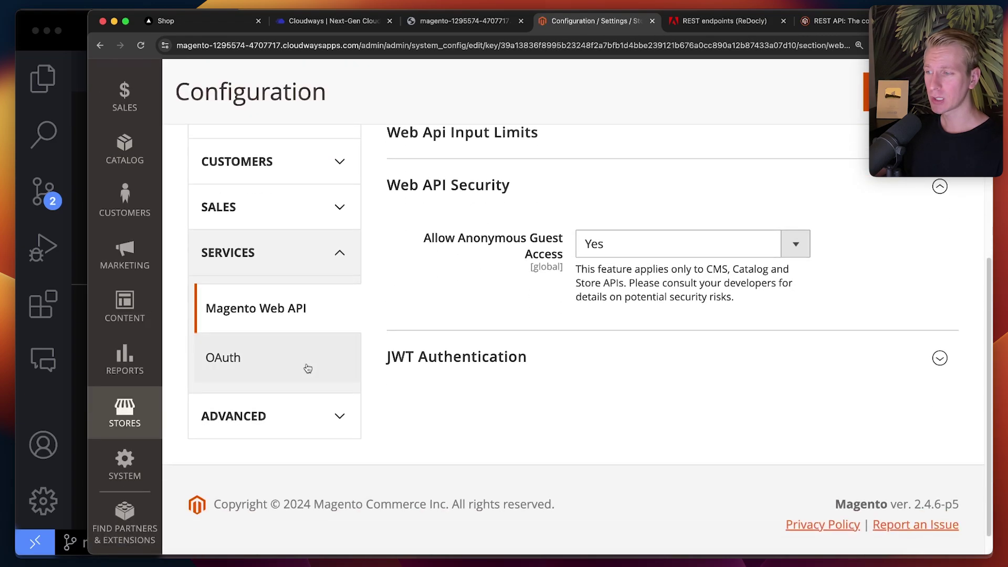
left_click(269, 372)
scroll(495, 331, "down", 1)
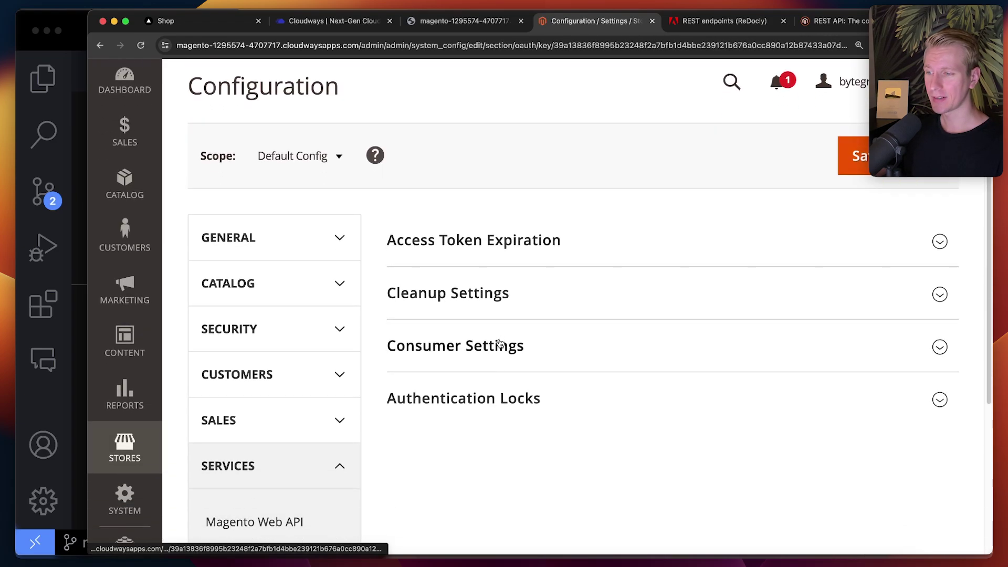
left_click(489, 365)
scroll(473, 341, "down", 5)
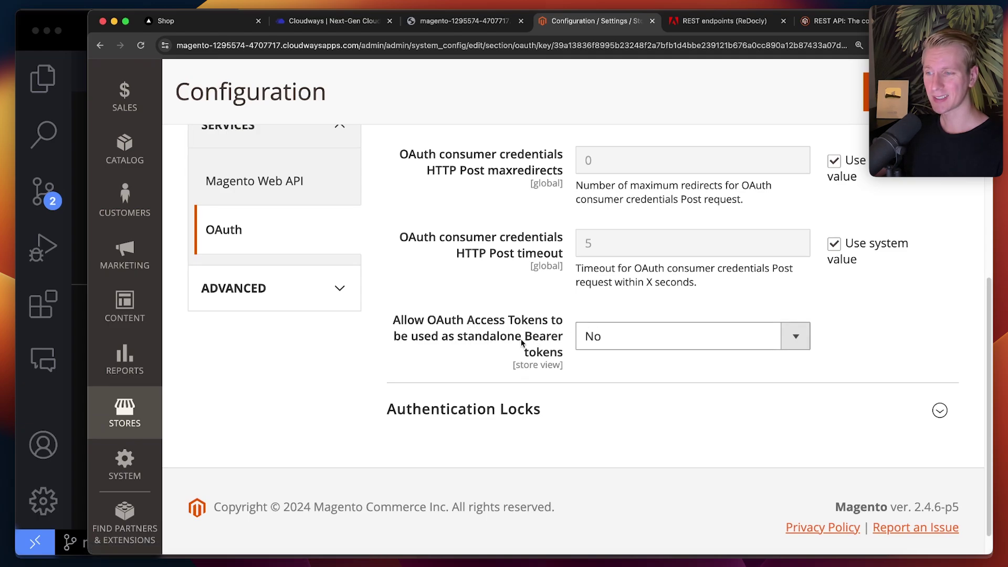
left_click(646, 340)
left_click(638, 325)
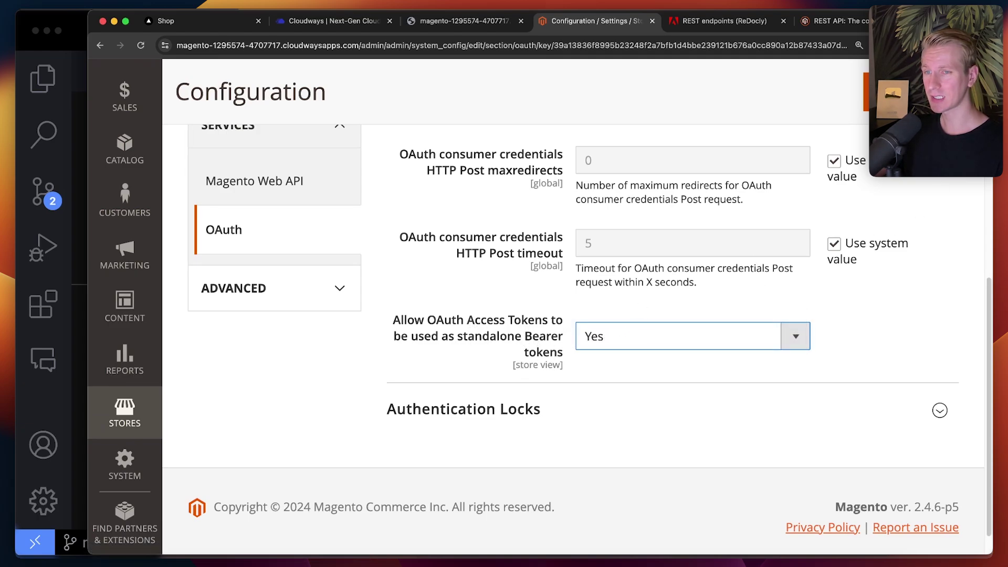
key("super+Tab")
Add an Authorization header `Bearer ${process.env.MAGENTO_ACCESS_TOKEN}` to the fetch options and save
type(", {")
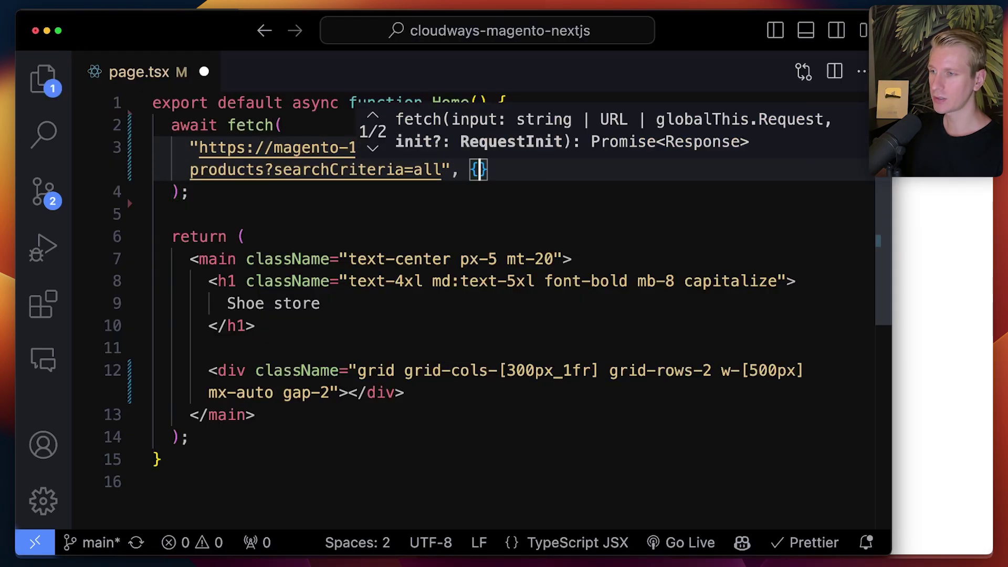
key("Return")
type("header")
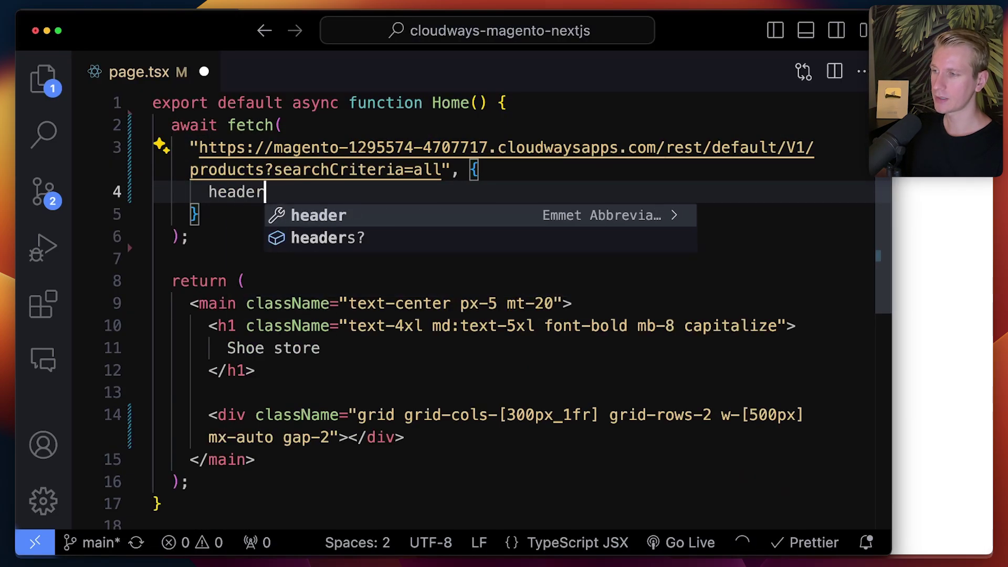
type("s: {")
key("Return")
type("Au")
key("Tab")
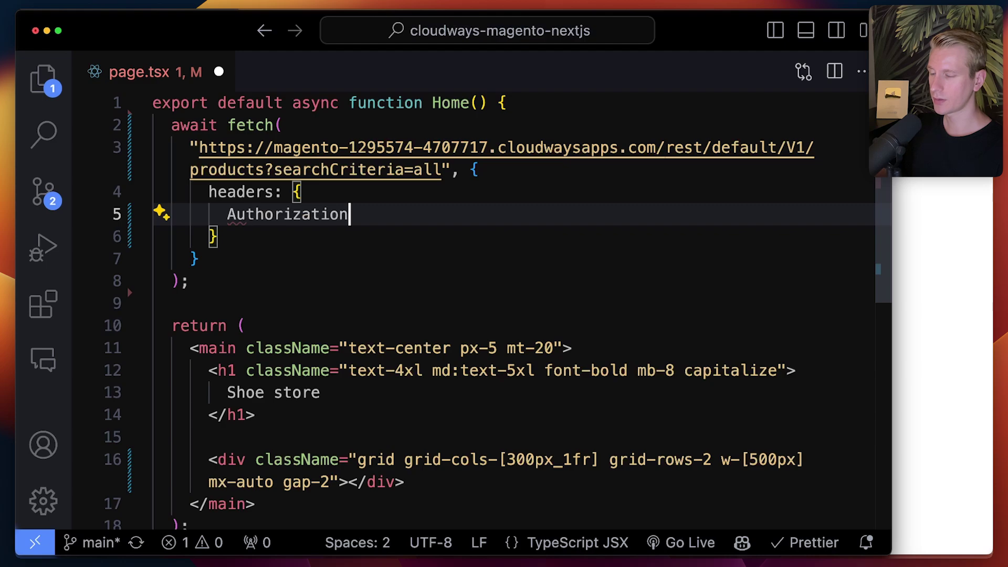
type(": `")
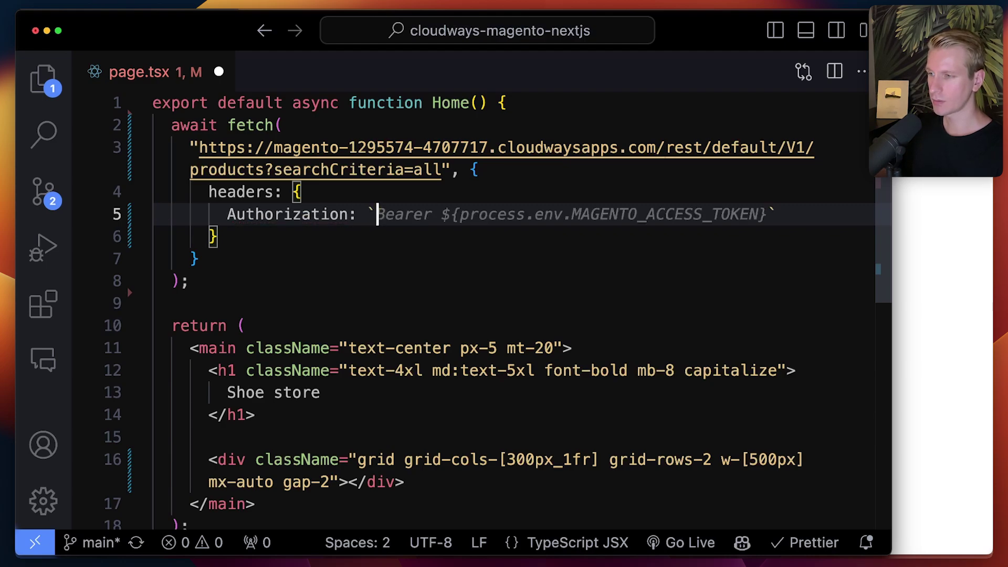
key("Tab")
key("super+s")
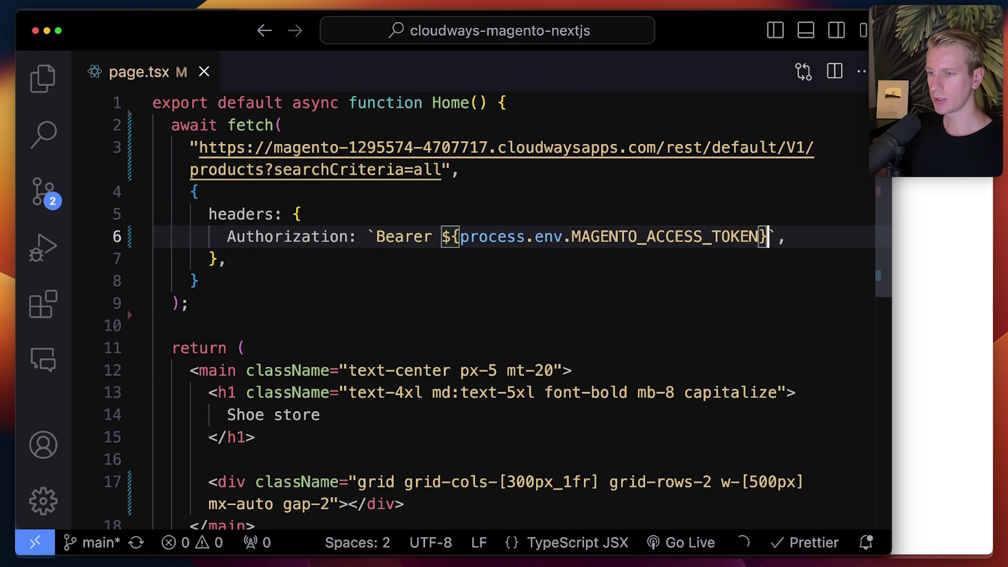
Store the fetch result in const res and parse it with const data = await res.json()
left_click(173, 125)
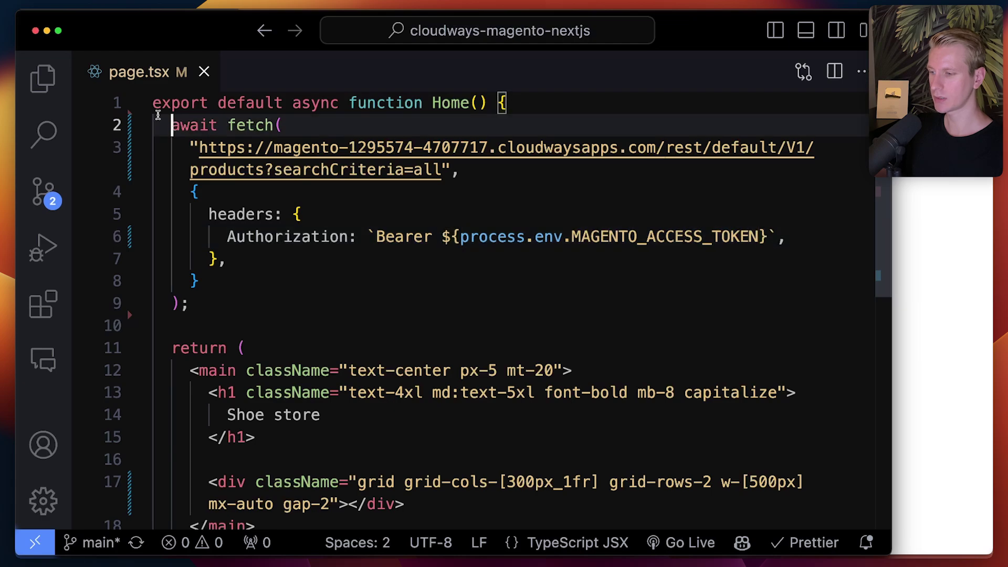
type("const res =")
left_click(189, 304)
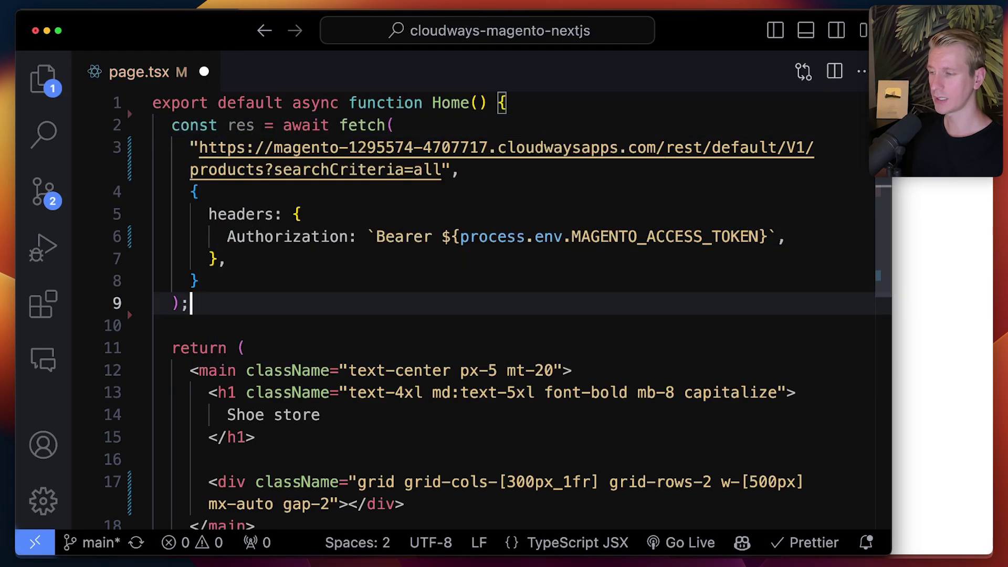
key("Return")
type("const da")
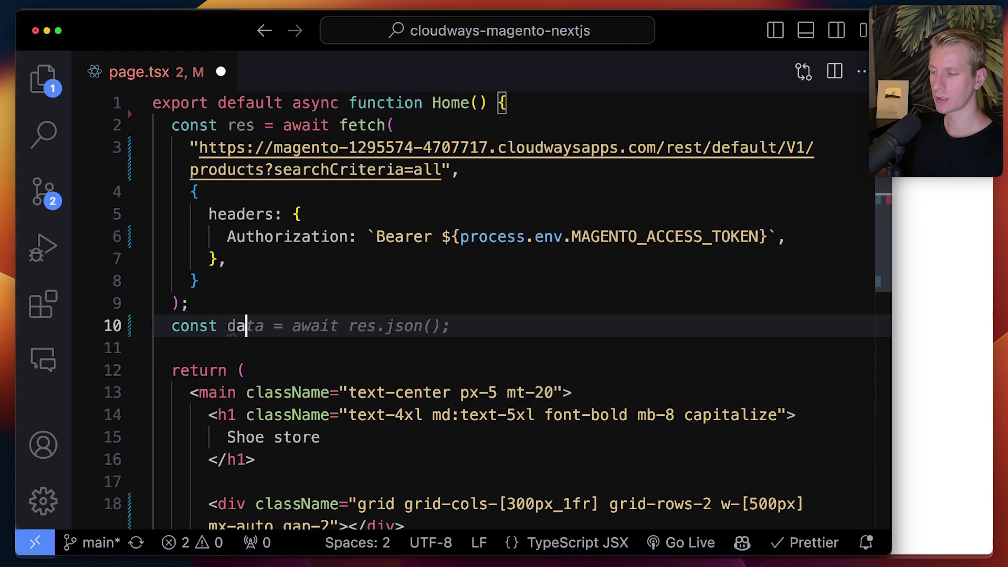
key("Tab")
key("super+s")
Add console.log(data), save page.tsx, and view the logged response in the terminal
key("Return")
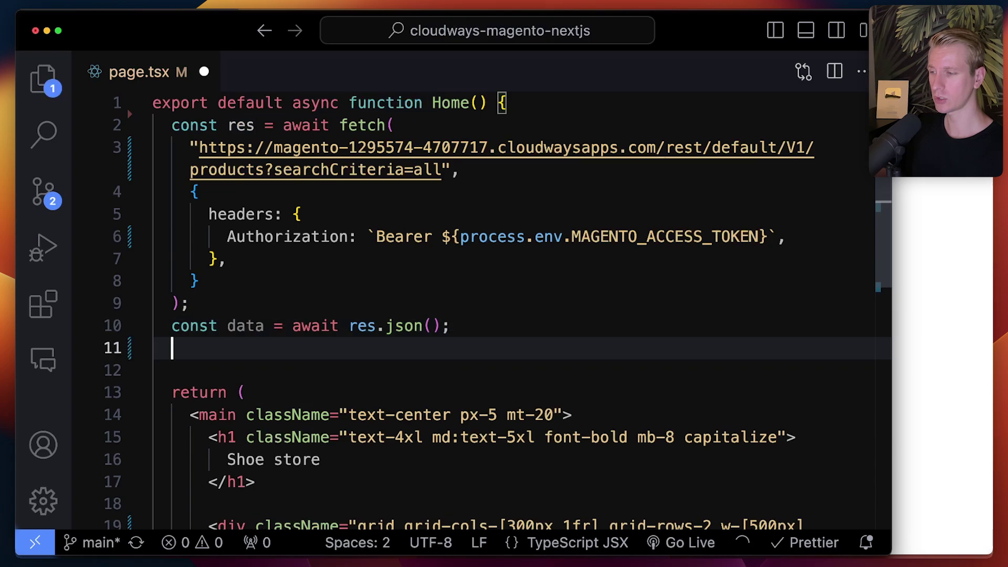
type("console.log")
type("(data);")
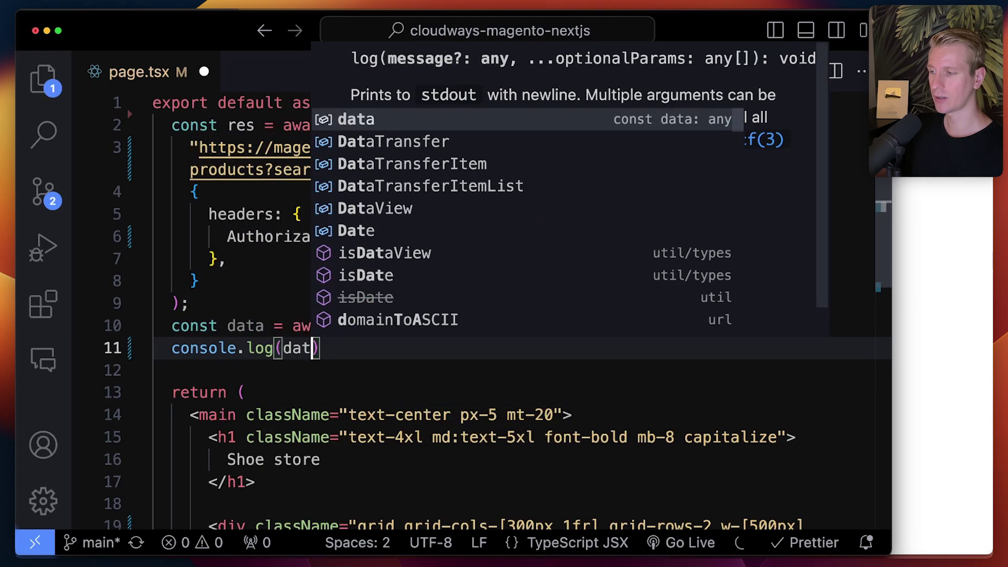
key("super+s")
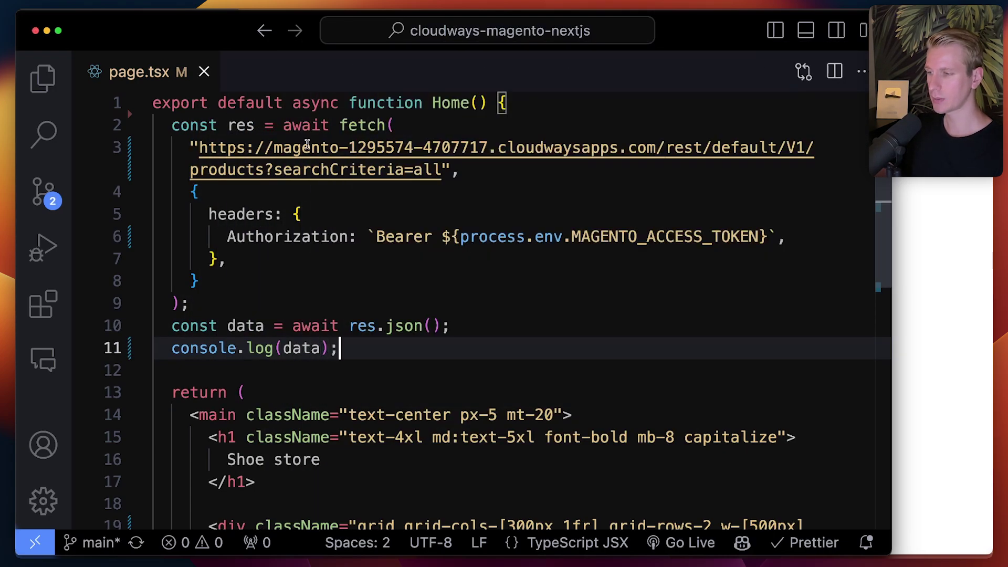
key("ctrl+grave")
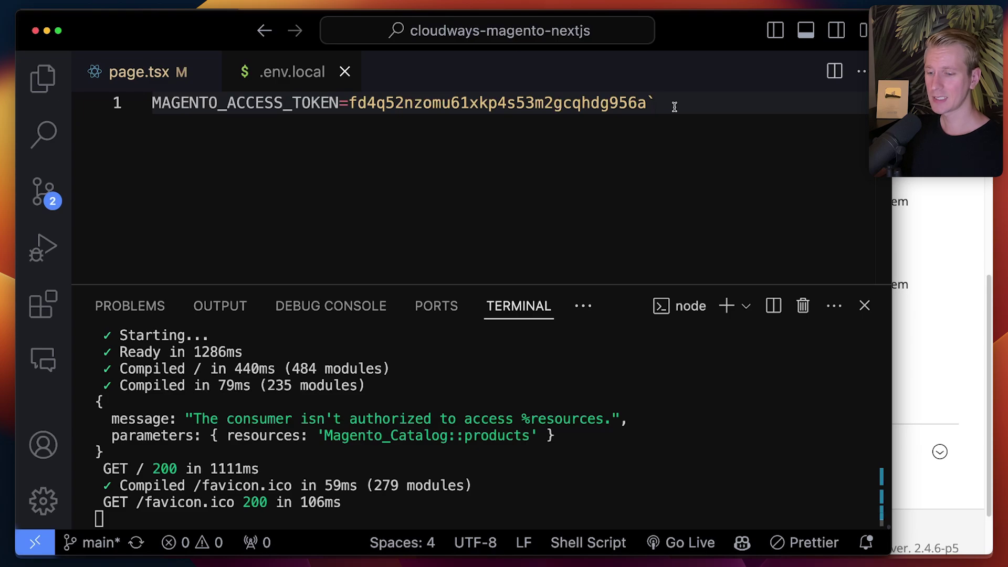
Remove the stray backtick from the environment file, save, and check the Shoe Store page
key("BackSpace")
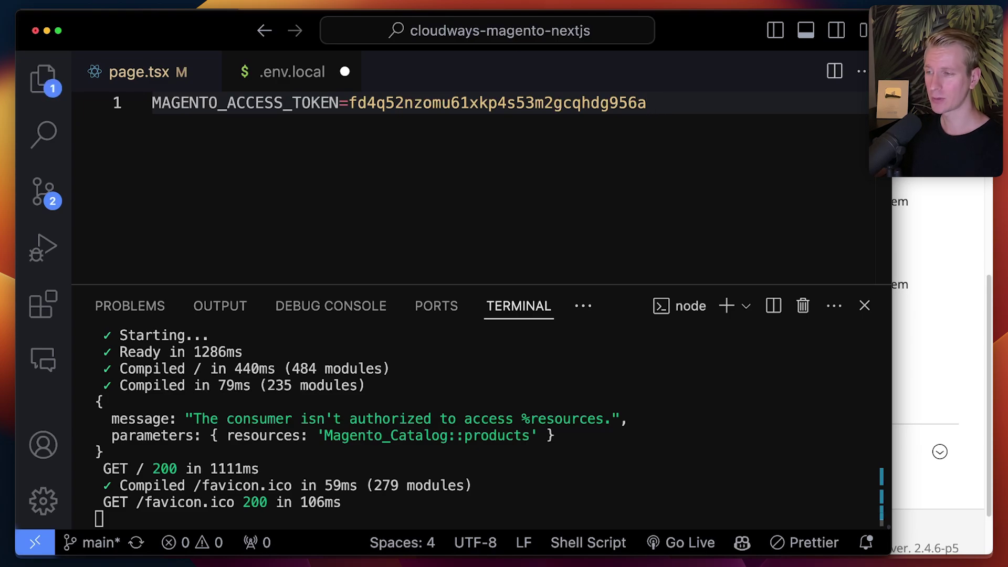
key("super+s")
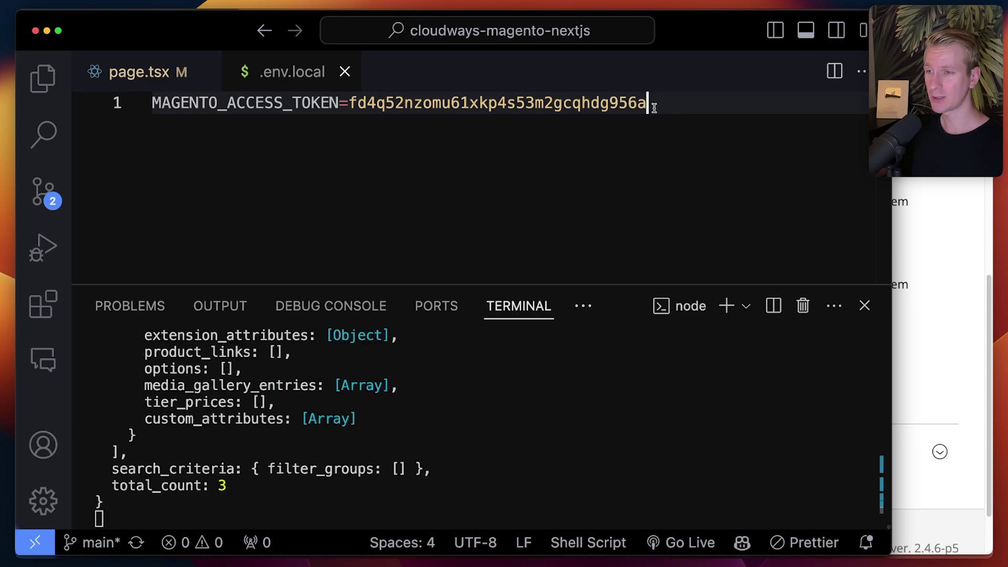
left_click(977, 321)
left_click(165, 21)
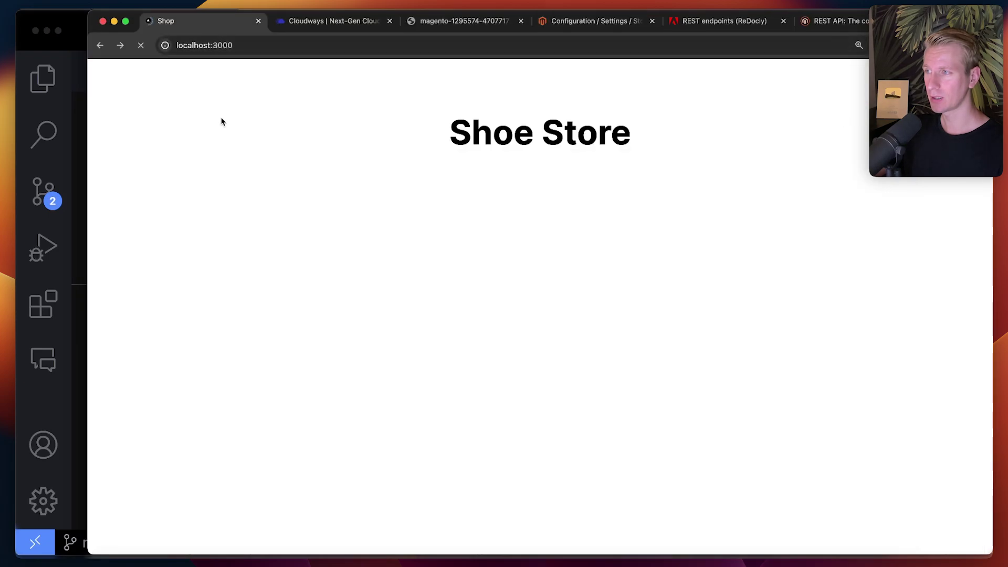
left_click(51, 393)
Enlarge the terminal panel and scroll up through the logged Magento product list
left_click_drag(449, 292, 471, 168)
scroll(483, 356, "up", 6)
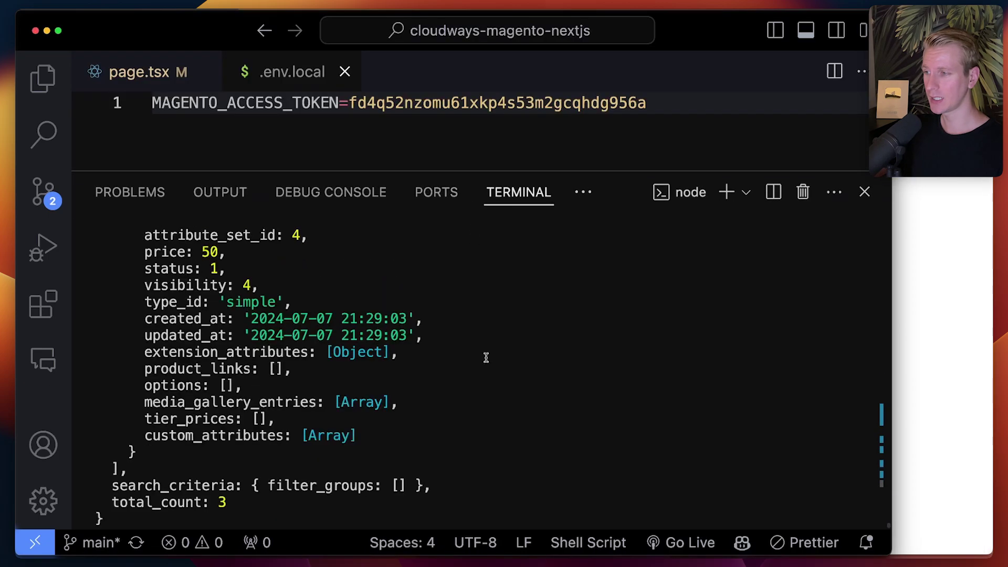
scroll(284, 387, "up", 10)
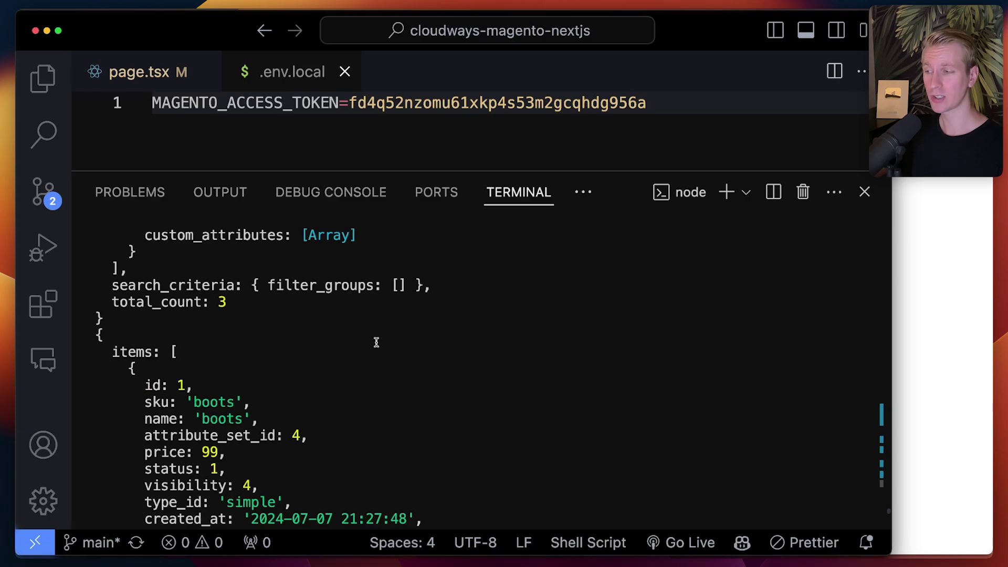
key("super+Tab")
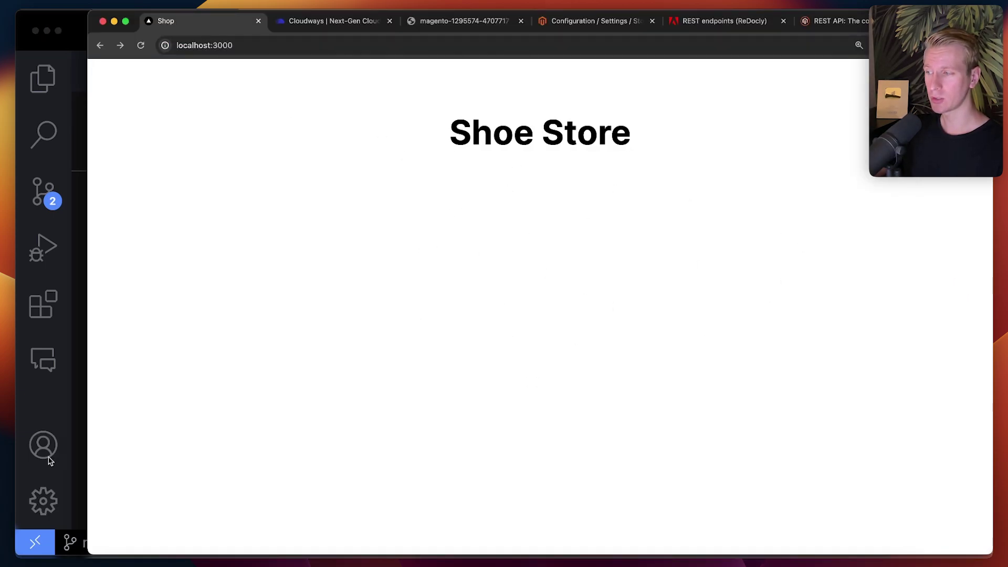
key("super+Tab")
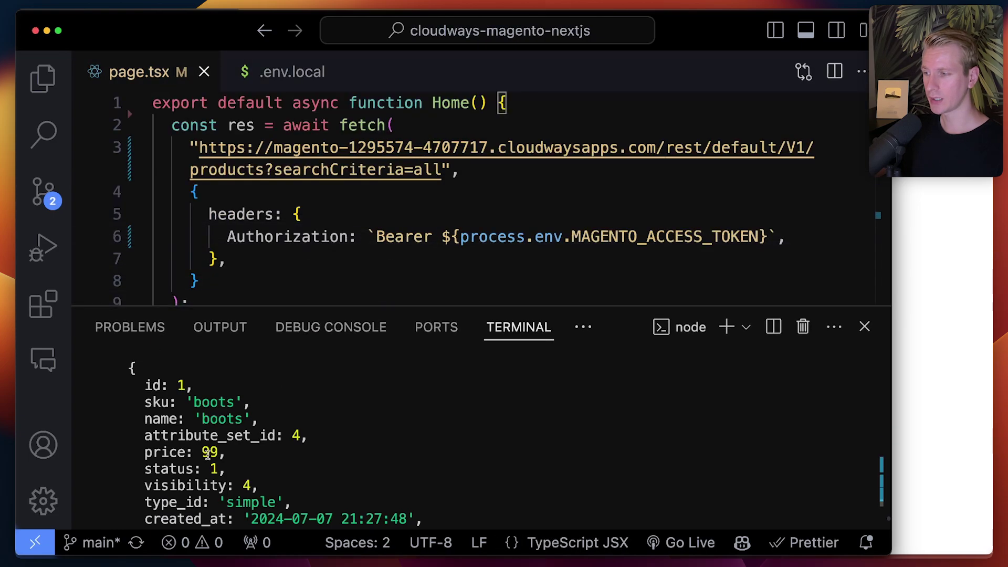
Inspect each product's fields in the log, including custom_attributes and media_gallery_entries
scroll(208, 454, "down", 1)
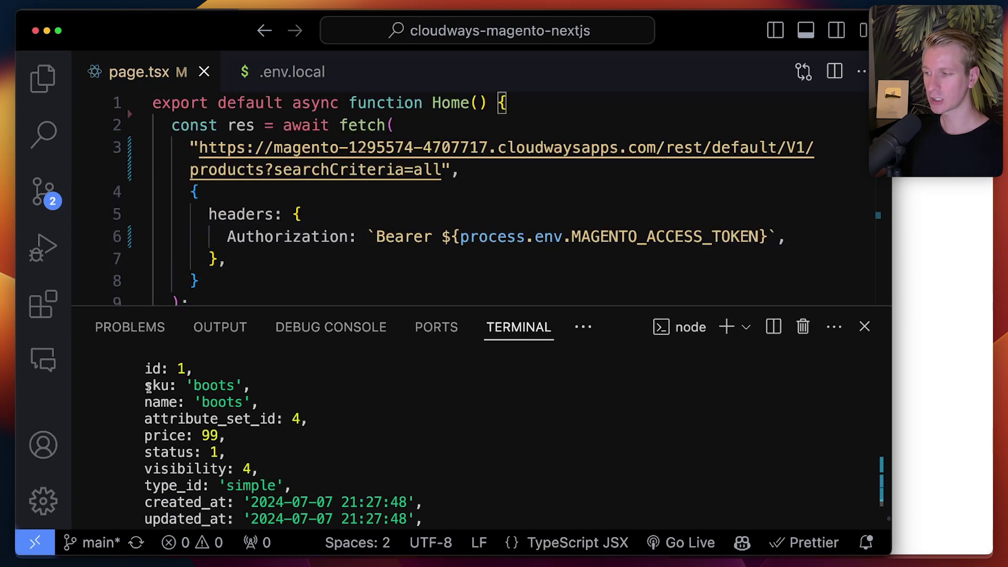
scroll(149, 387, "down", 3)
scroll(179, 403, "up", 2)
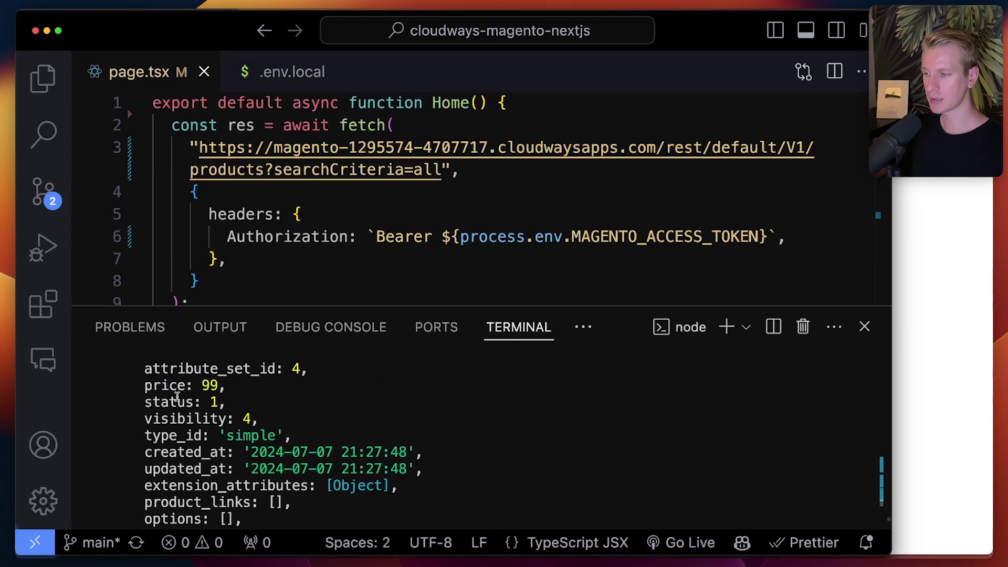
scroll(177, 398, "down", 4)
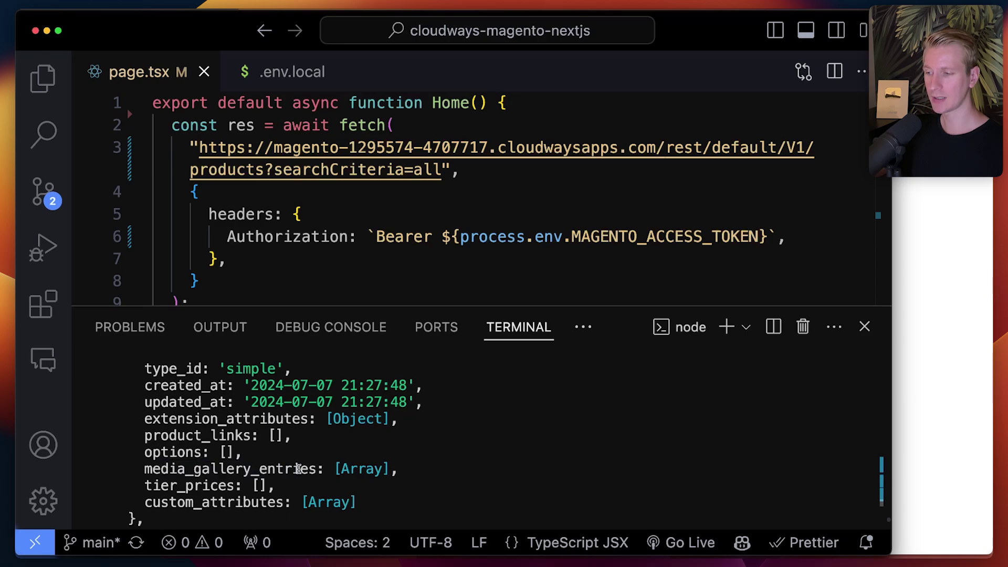
scroll(371, 471, "down", 1)
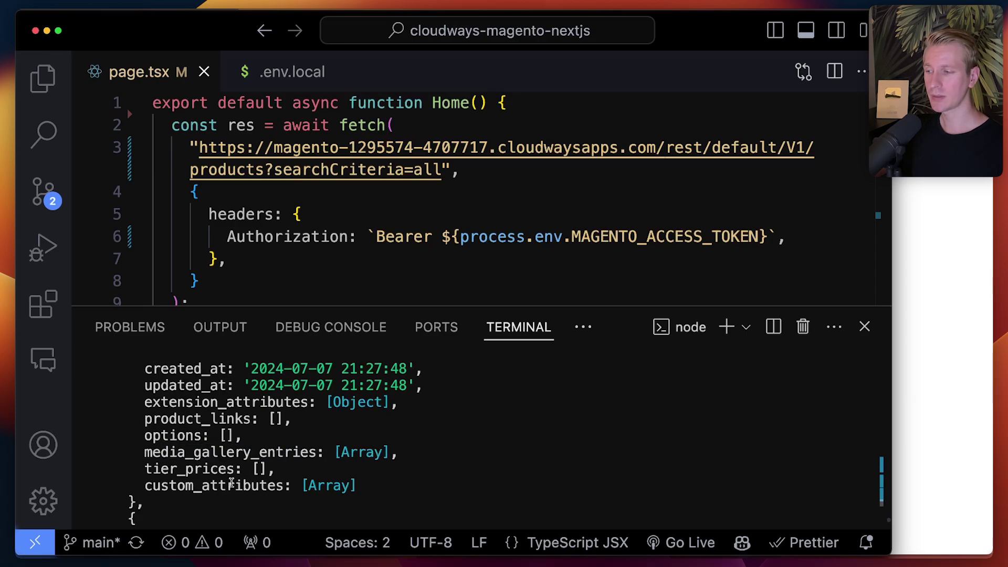
left_click_drag(304, 487, 356, 486)
left_click(342, 486)
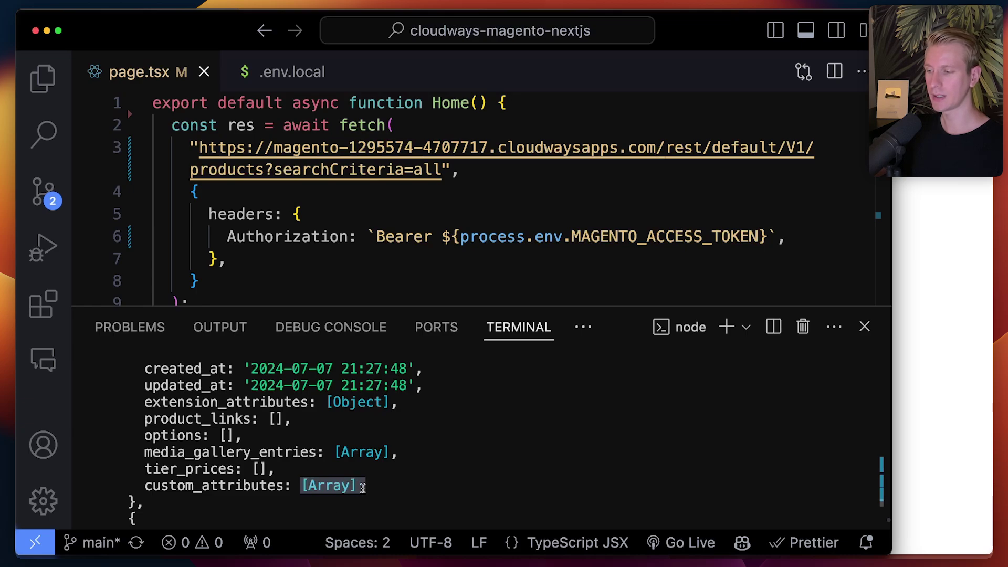
left_click_drag(408, 306, 407, 411)
scroll(452, 299, "down", 3)
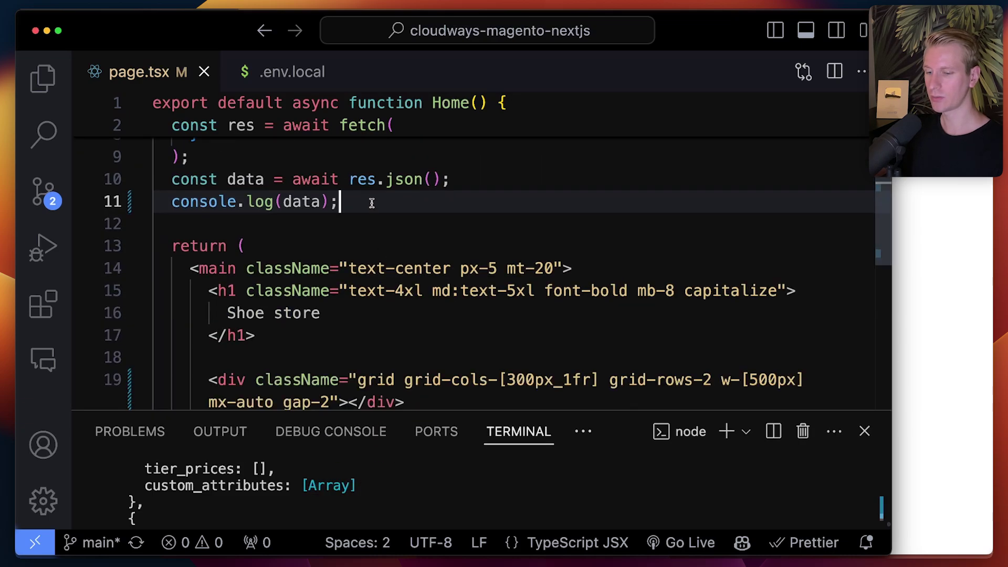
Delete the console.log(data) line and paste the product Link and Image markup into the grid div
key("super+BackSpace")
key("BackSpace")
scroll(306, 191, "down", 3)
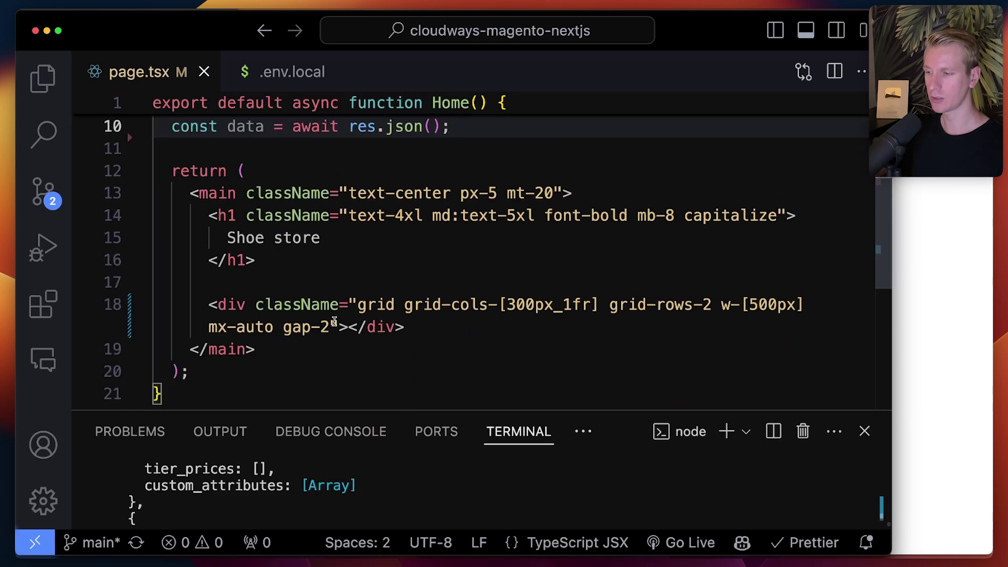
left_click(349, 321)
key("Return")
key("super+v")
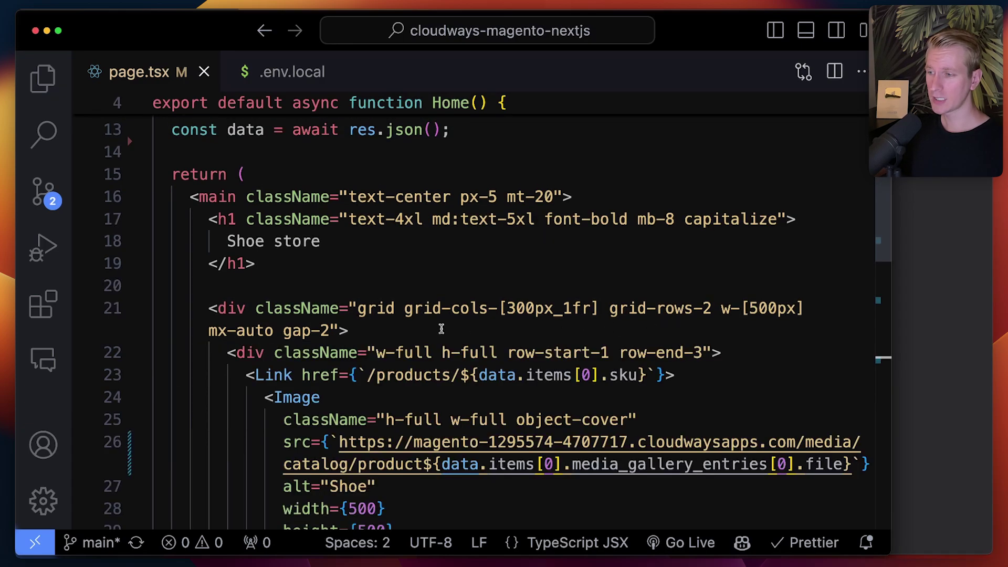
Review the pasted markup's Magento image URL built from the sku and media gallery file, then test
left_click(442, 329)
left_click(716, 344)
scroll(722, 344, "down", 6)
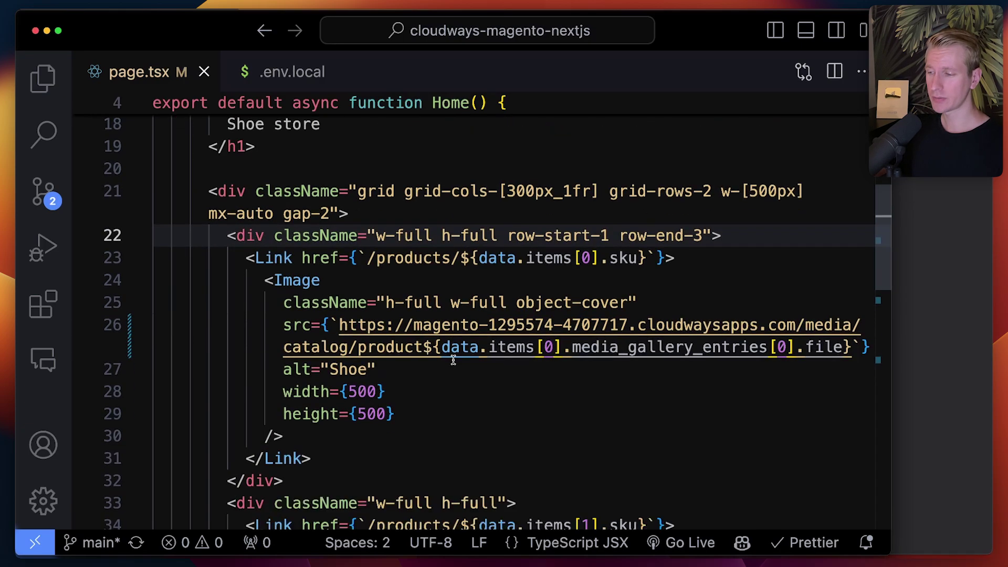
left_click(715, 228)
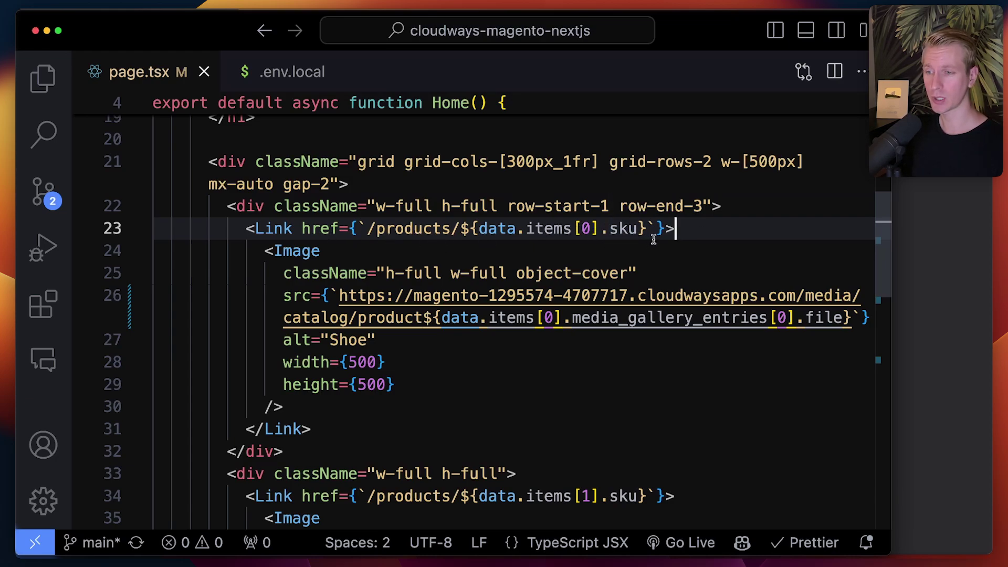
left_click(393, 251)
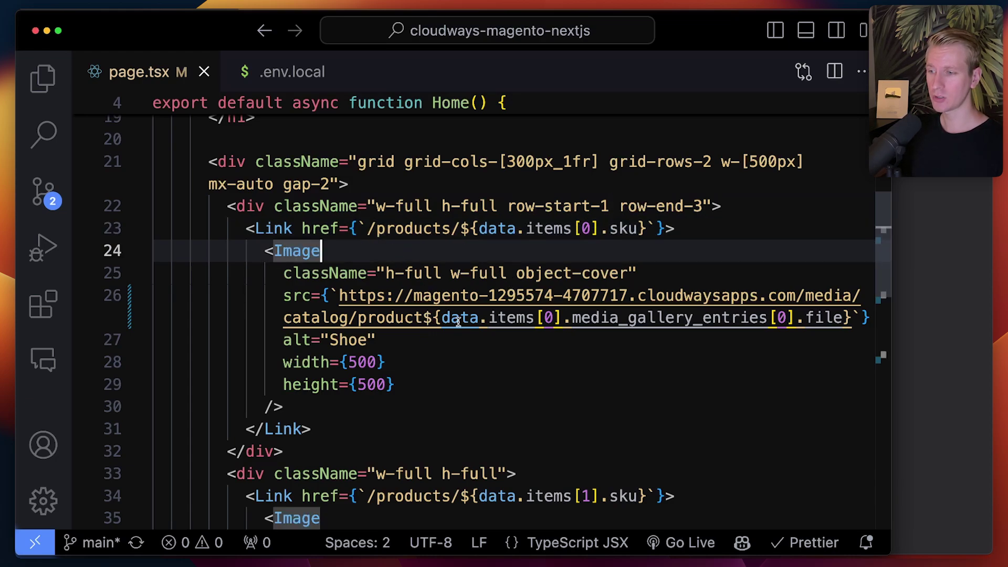
left_click(497, 344)
left_click(732, 318)
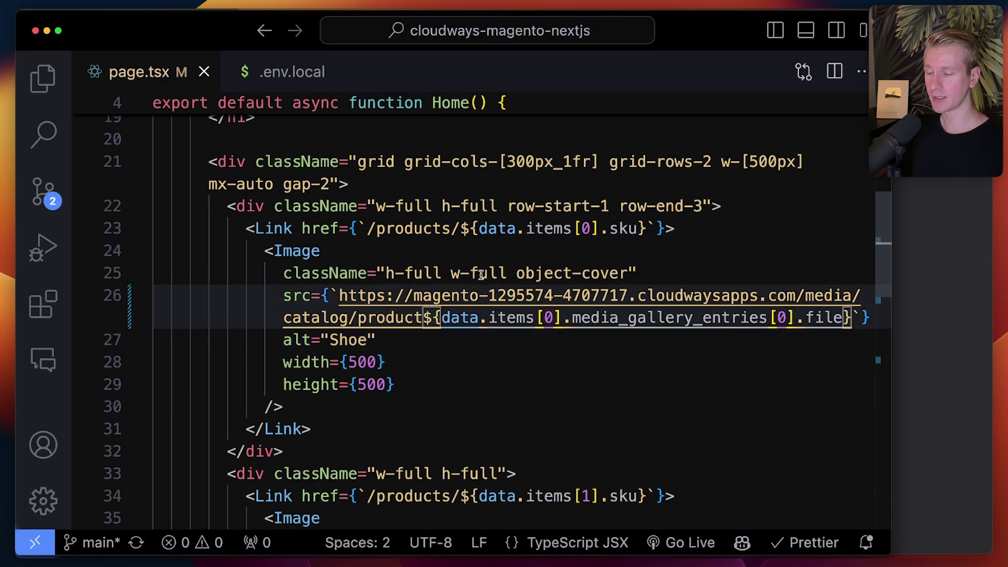
left_click(671, 274)
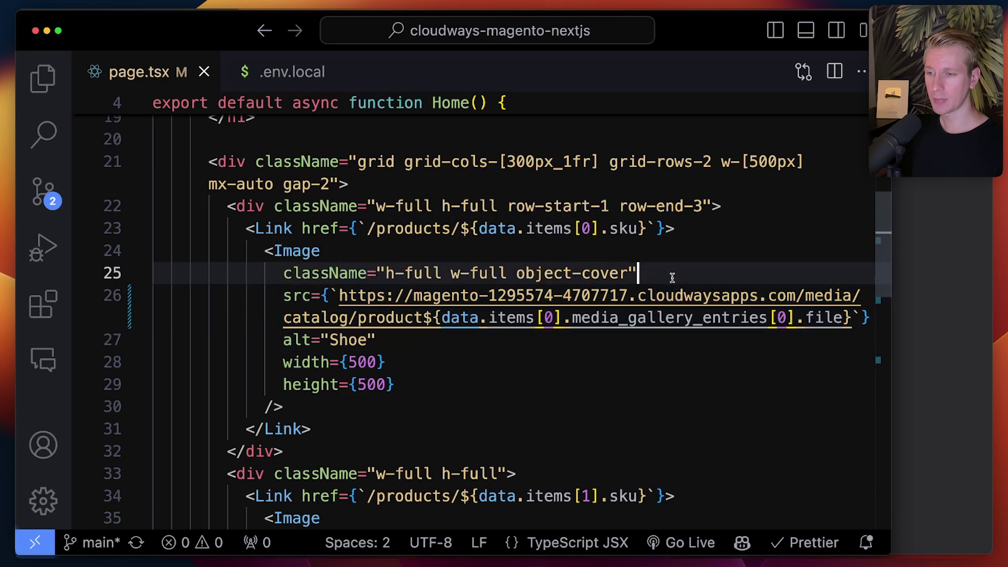
left_click(774, 294)
left_click_drag(796, 295, 340, 295)
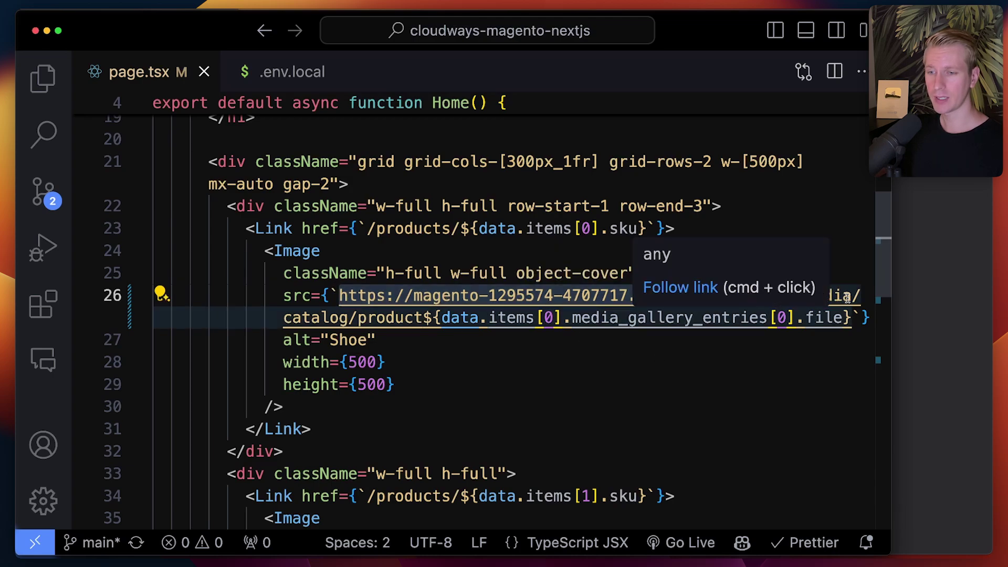
left_click(331, 318)
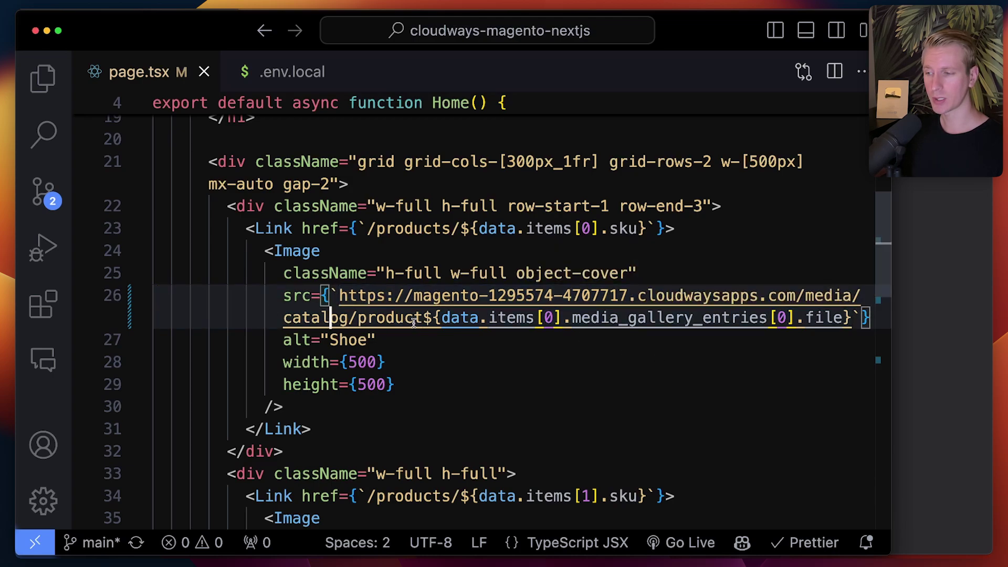
left_click(414, 320)
key("super+Tab")
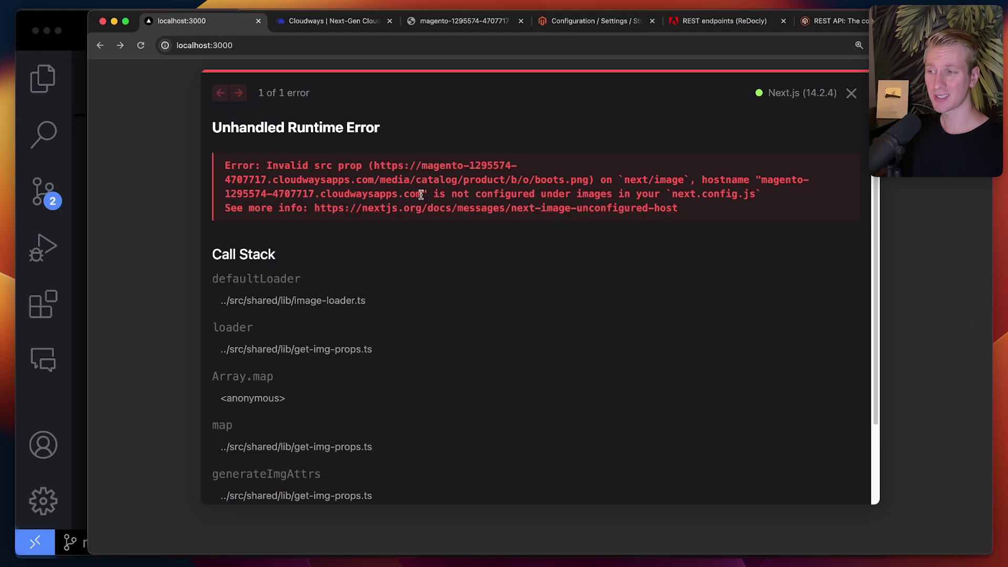
Allow the Magento cloudwaysapps.com hostname in next.config.mjs images.remotePatterns, then reload Shoe Store
left_click_drag(421, 194, 762, 181)
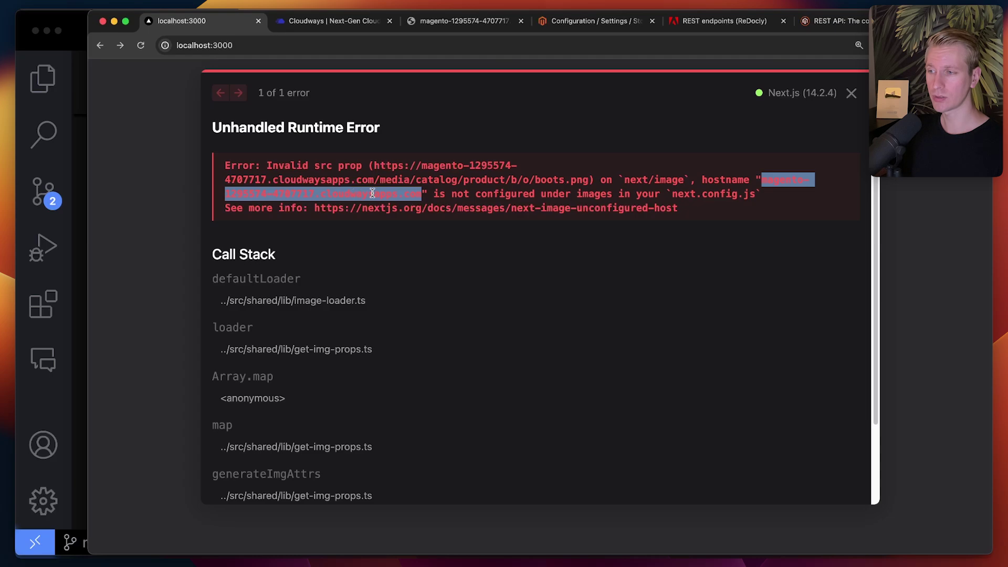
key("super+Tab")
scroll(146, 302, "down", 3)
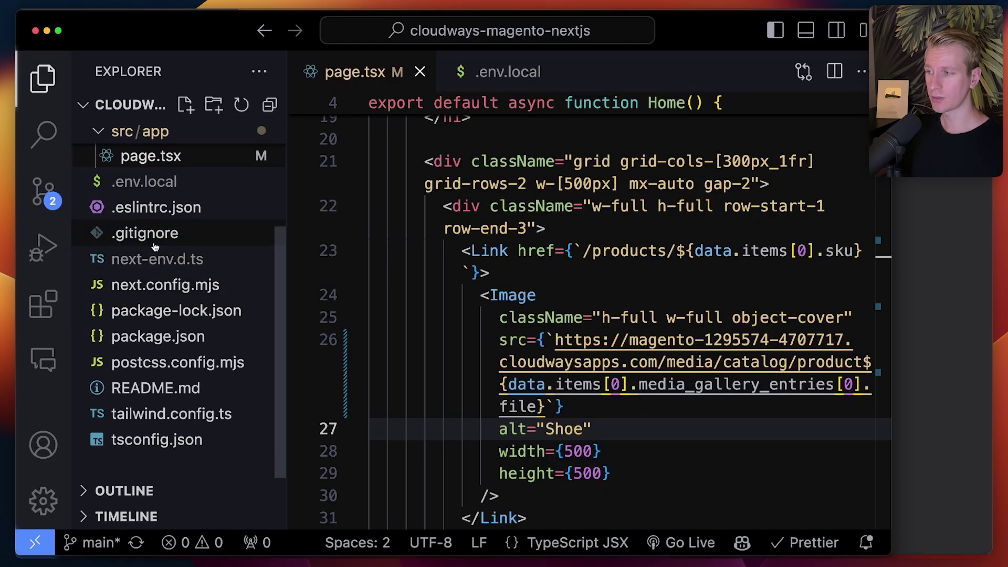
left_click(157, 287)
key("super+b")
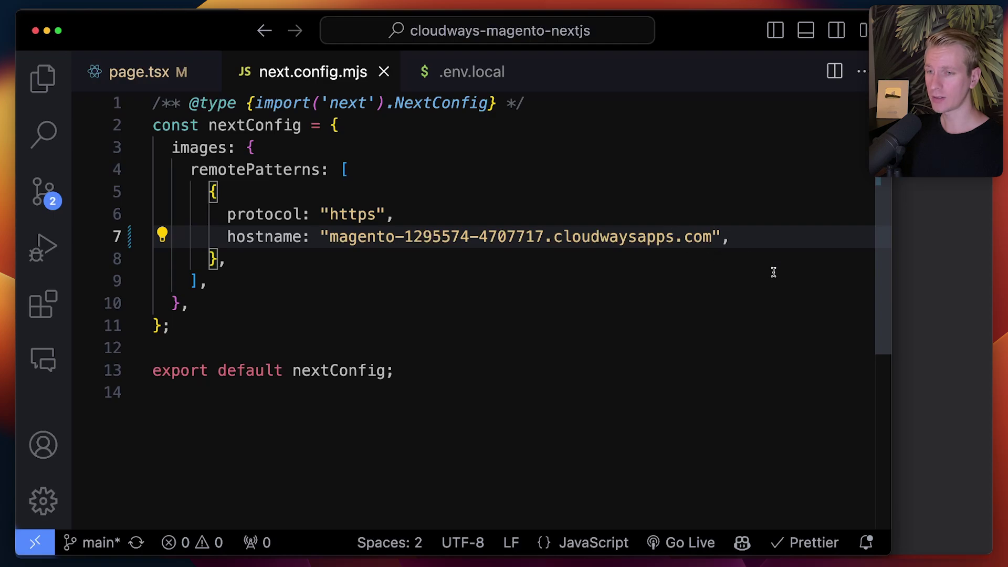
key("super+Tab")
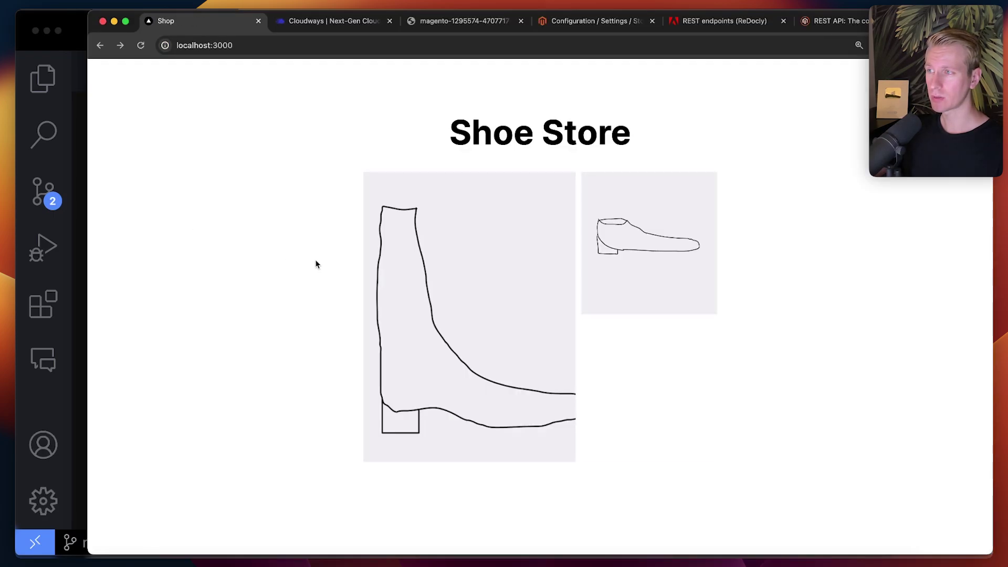